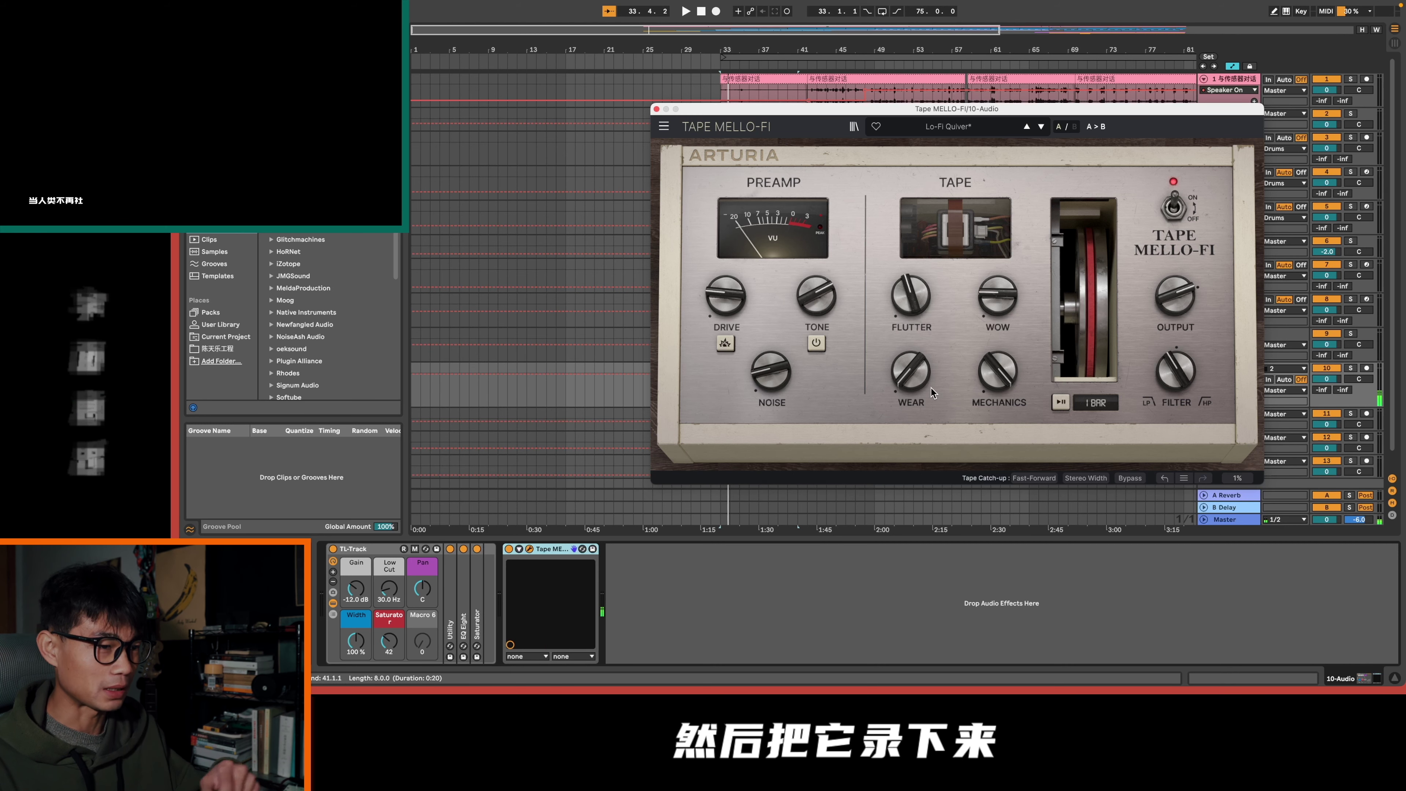
Close the Tape MELLO-FI window and delete the 10-Audio track below the Nose track
drag(657, 110, 563, 143)
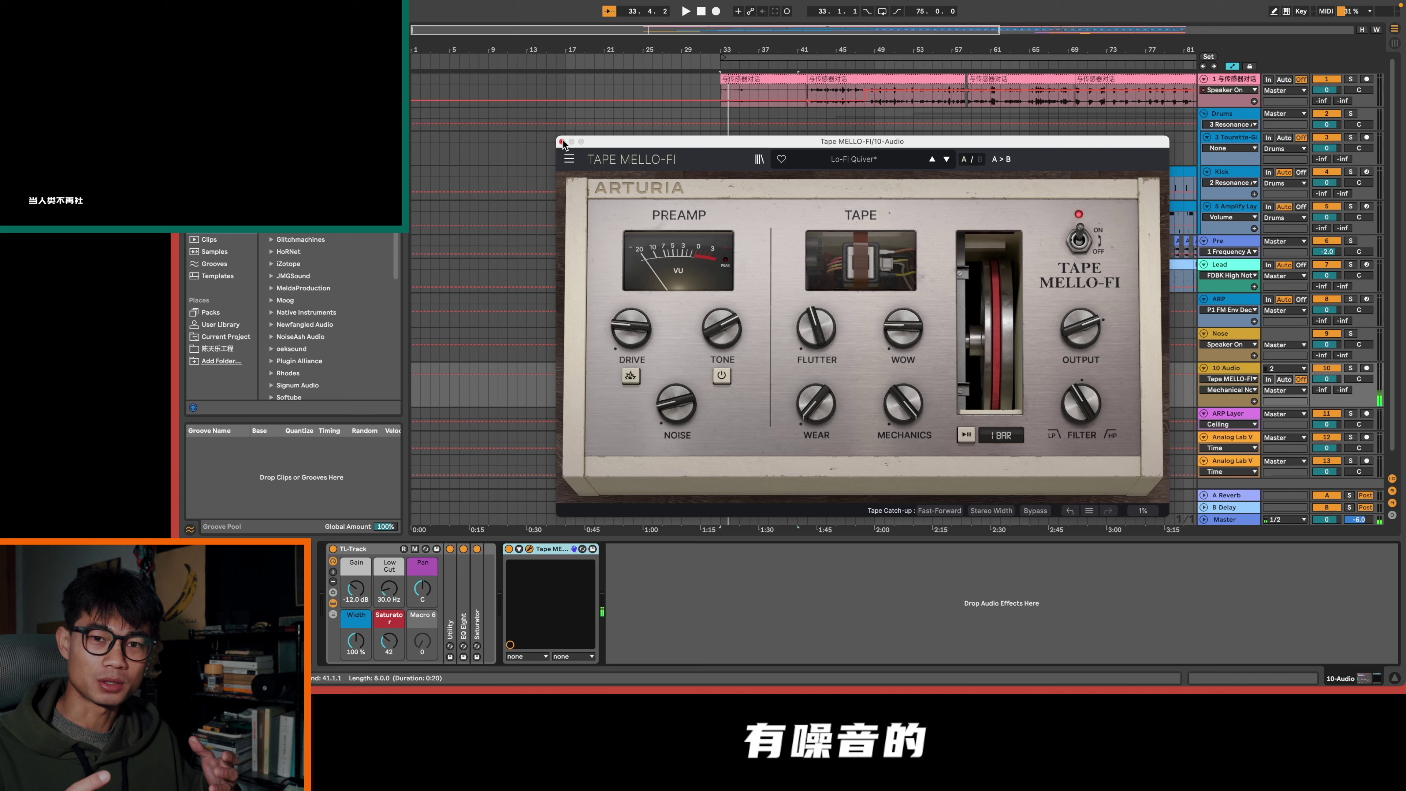
drag(800, 143, 769, 102)
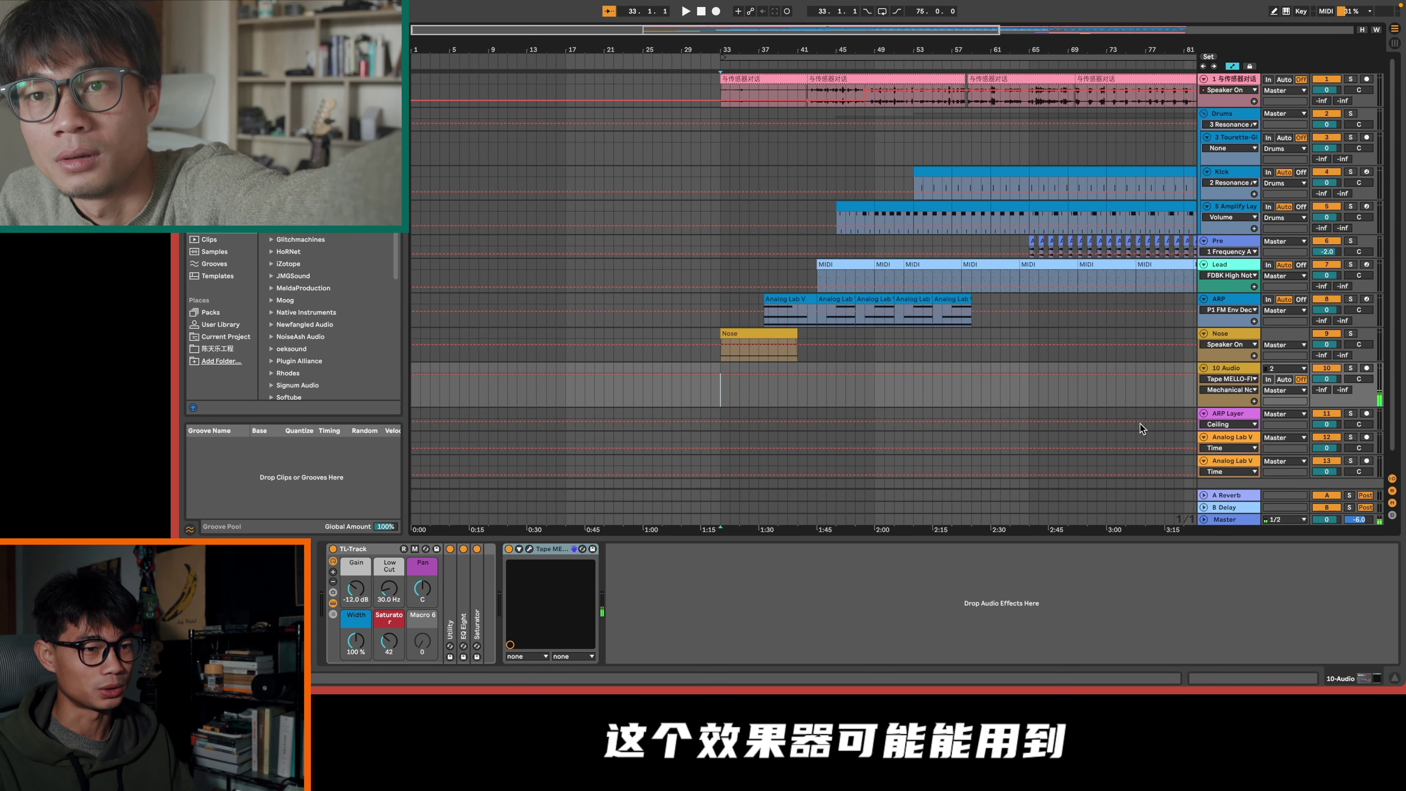
key(Delete)
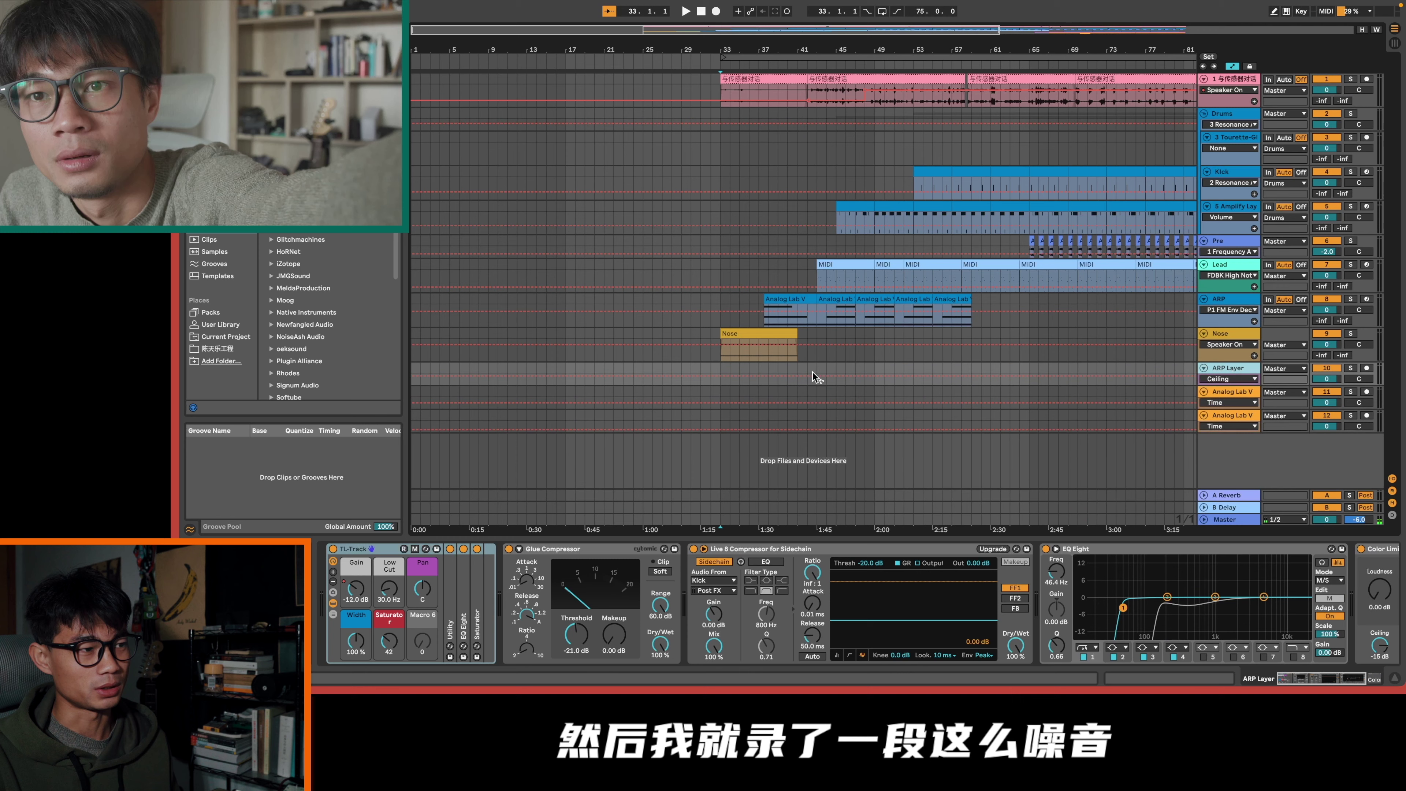
Select the clip on the Nose track and play the arrangement from its start at bar 33
click(764, 339)
key(space)
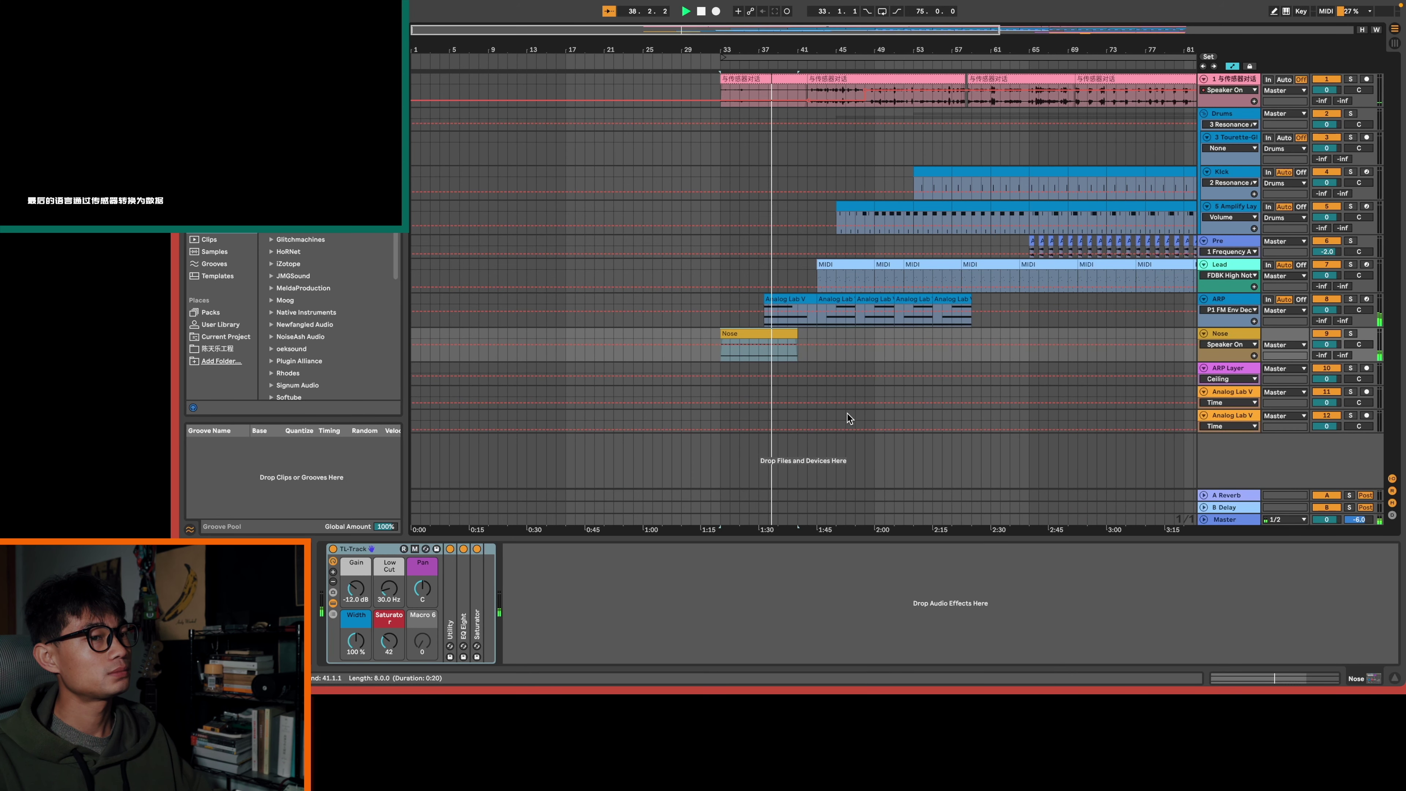
scroll(847, 414, right, 3)
scroll(847, 414, right, 5)
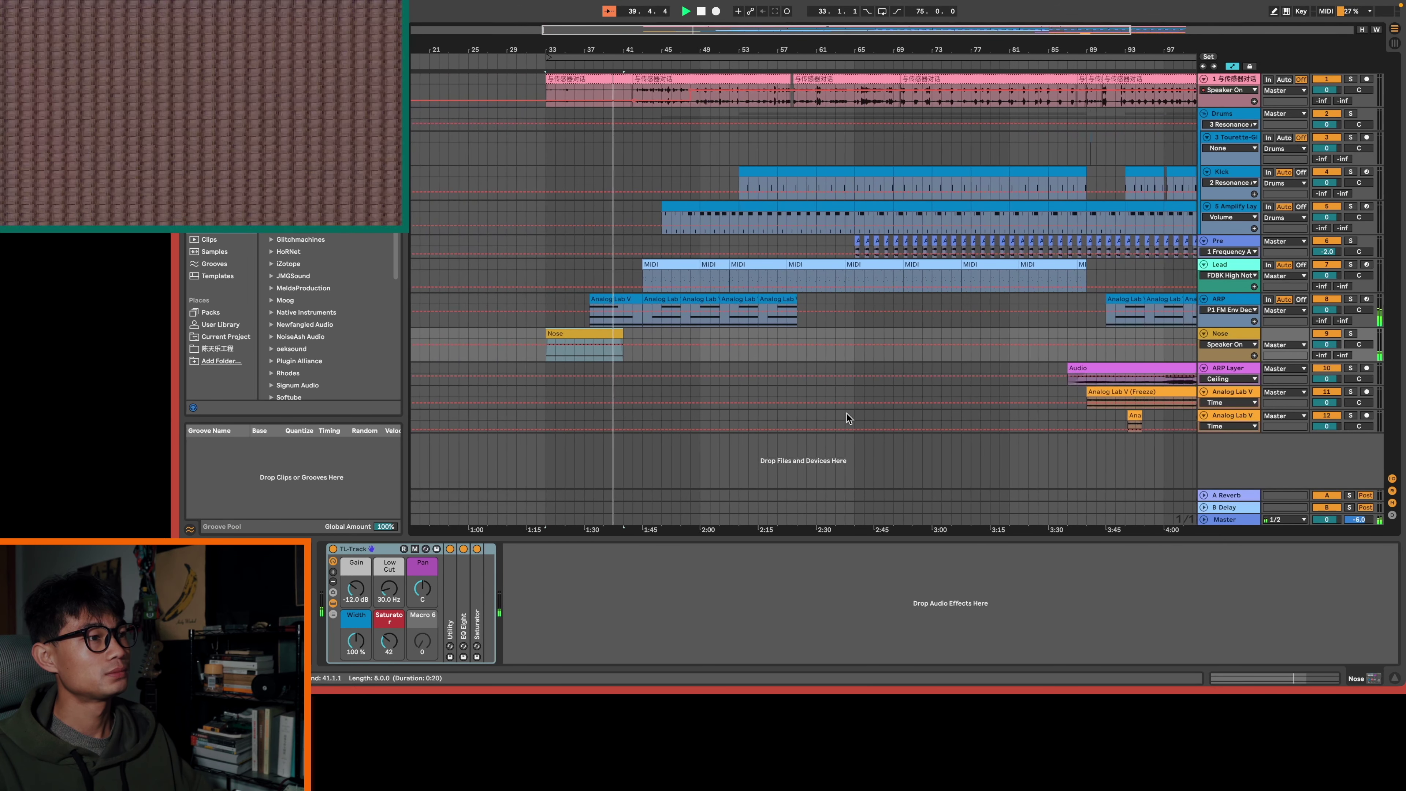
scroll(847, 413, right, 5)
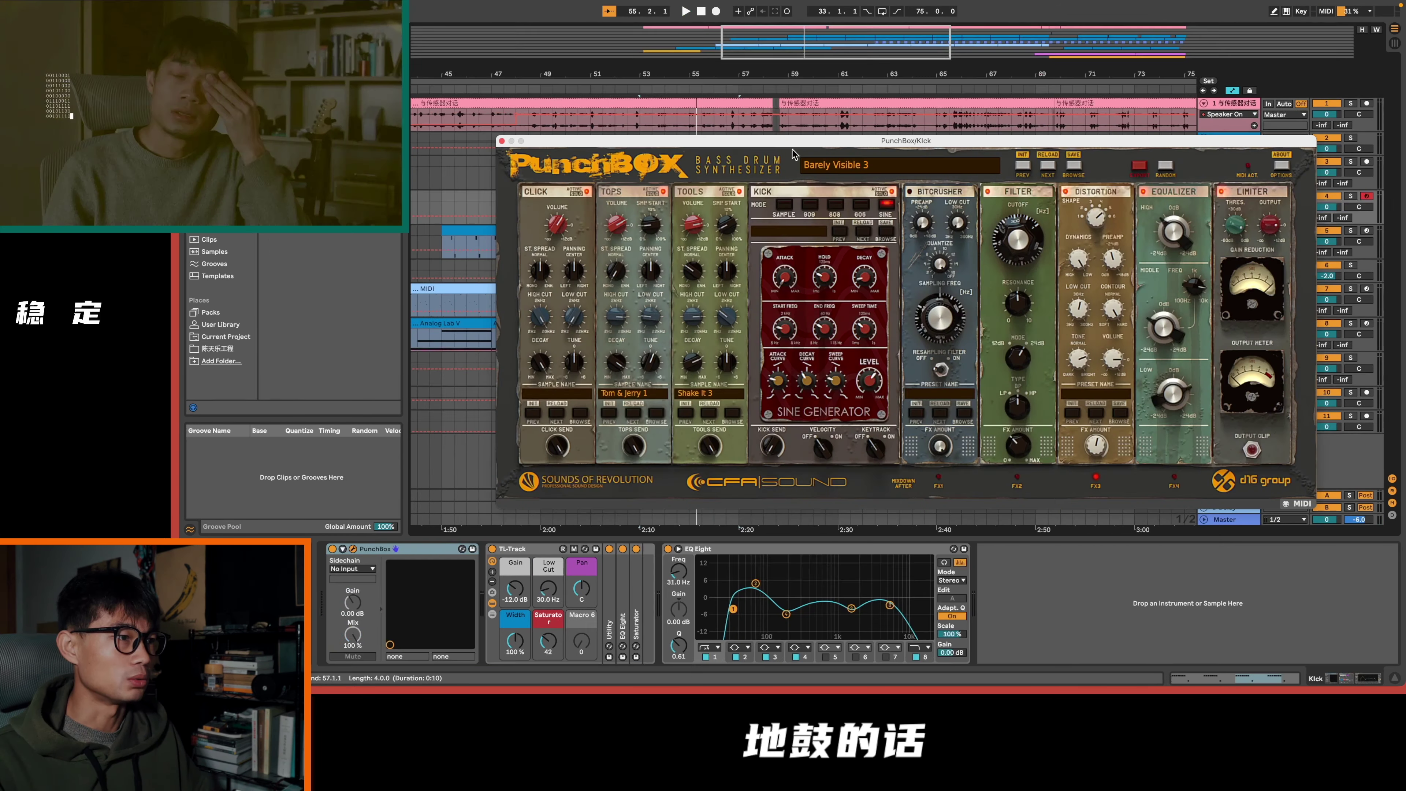
Examine the Barely Visible 3 preset in the Kick track's PunchBox instrument
drag(886, 154, 793, 146)
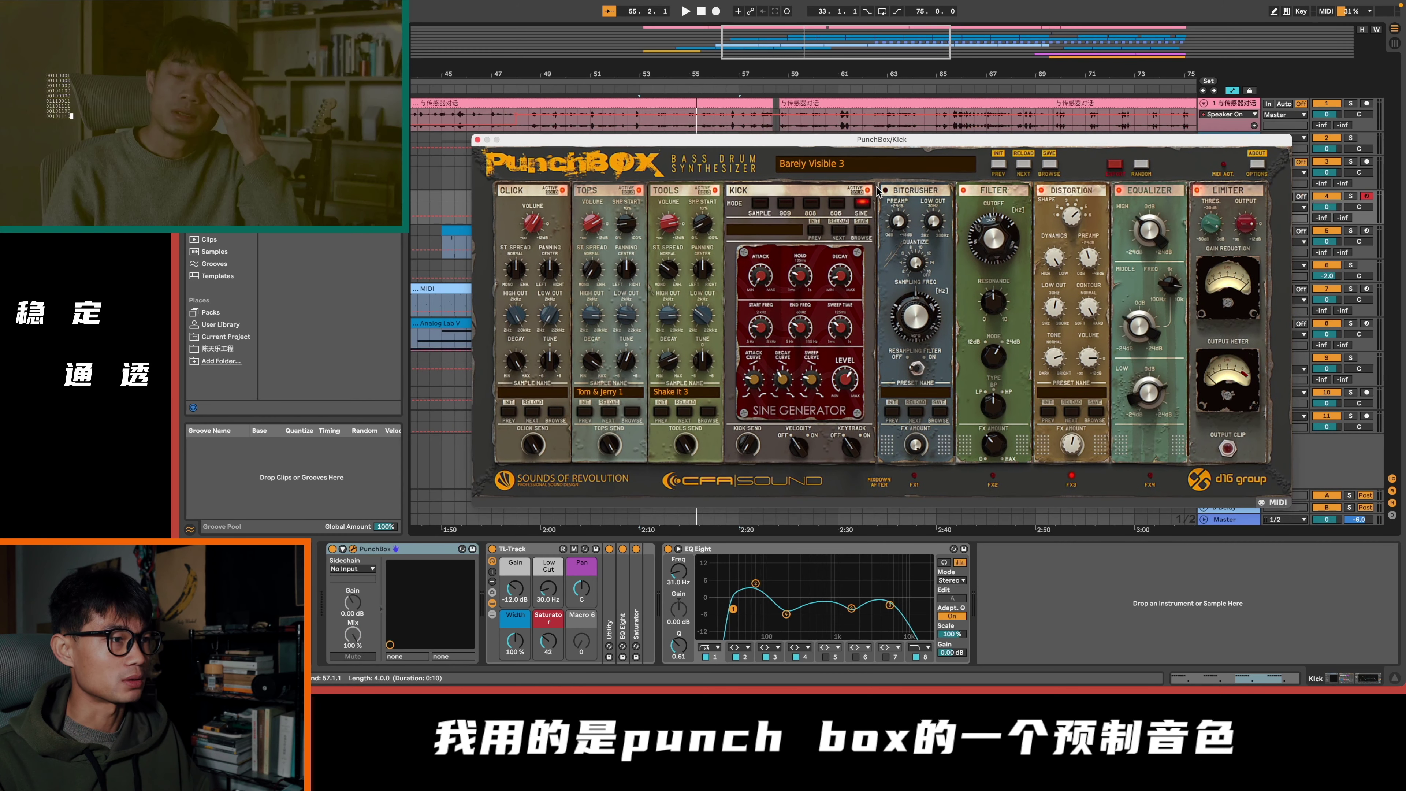
click(829, 165)
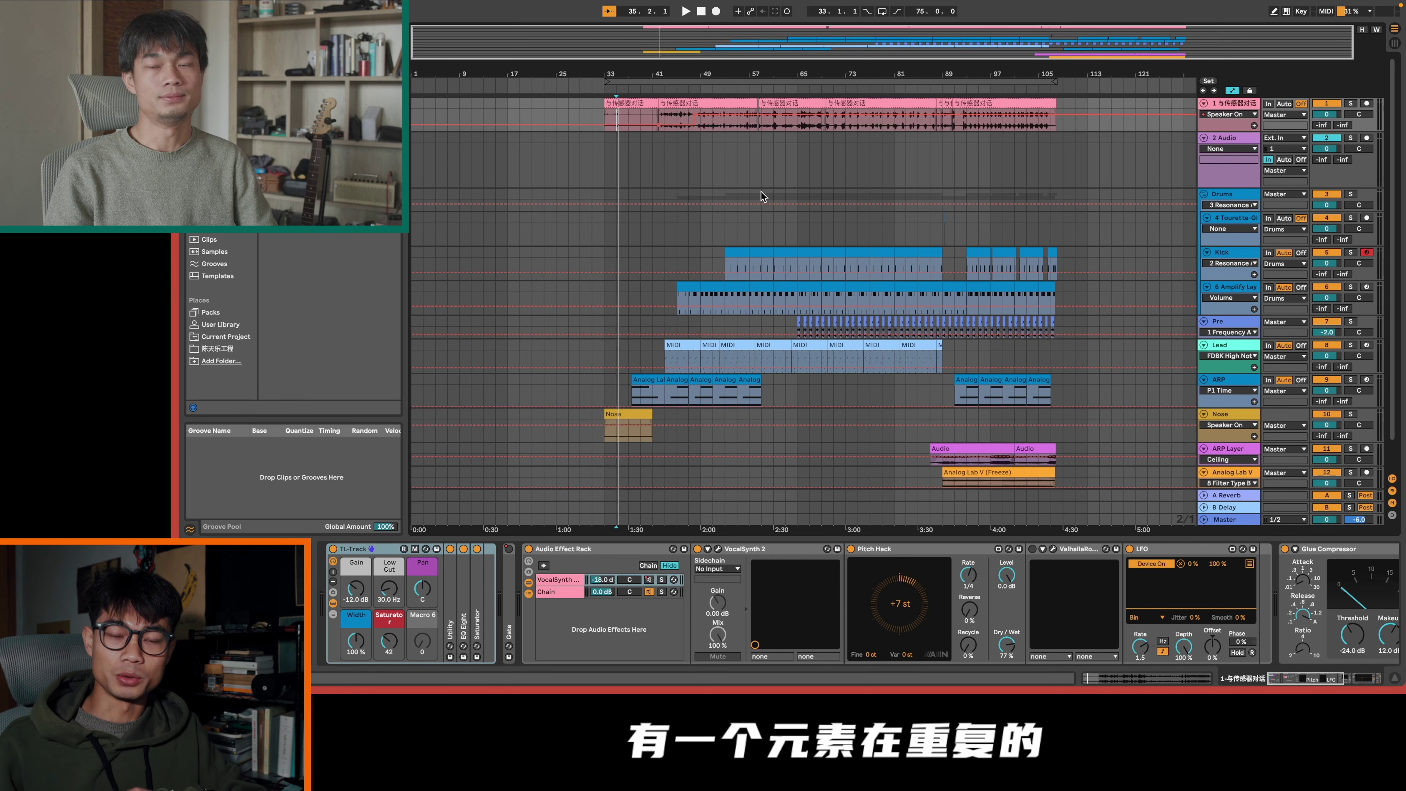
Review the repeated vocal clips in the middle and at the end of the first track and play the arrangement
click(798, 101)
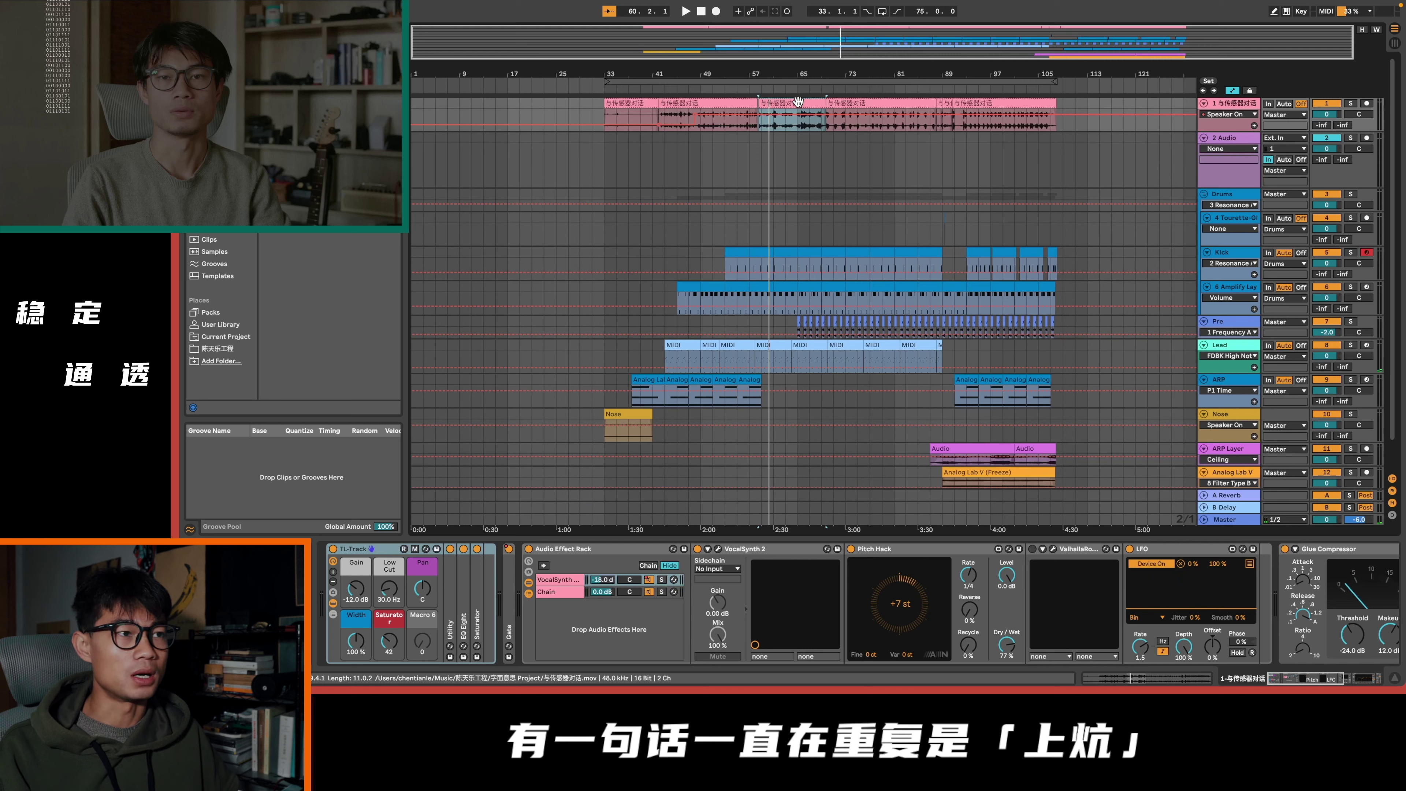
click(965, 126)
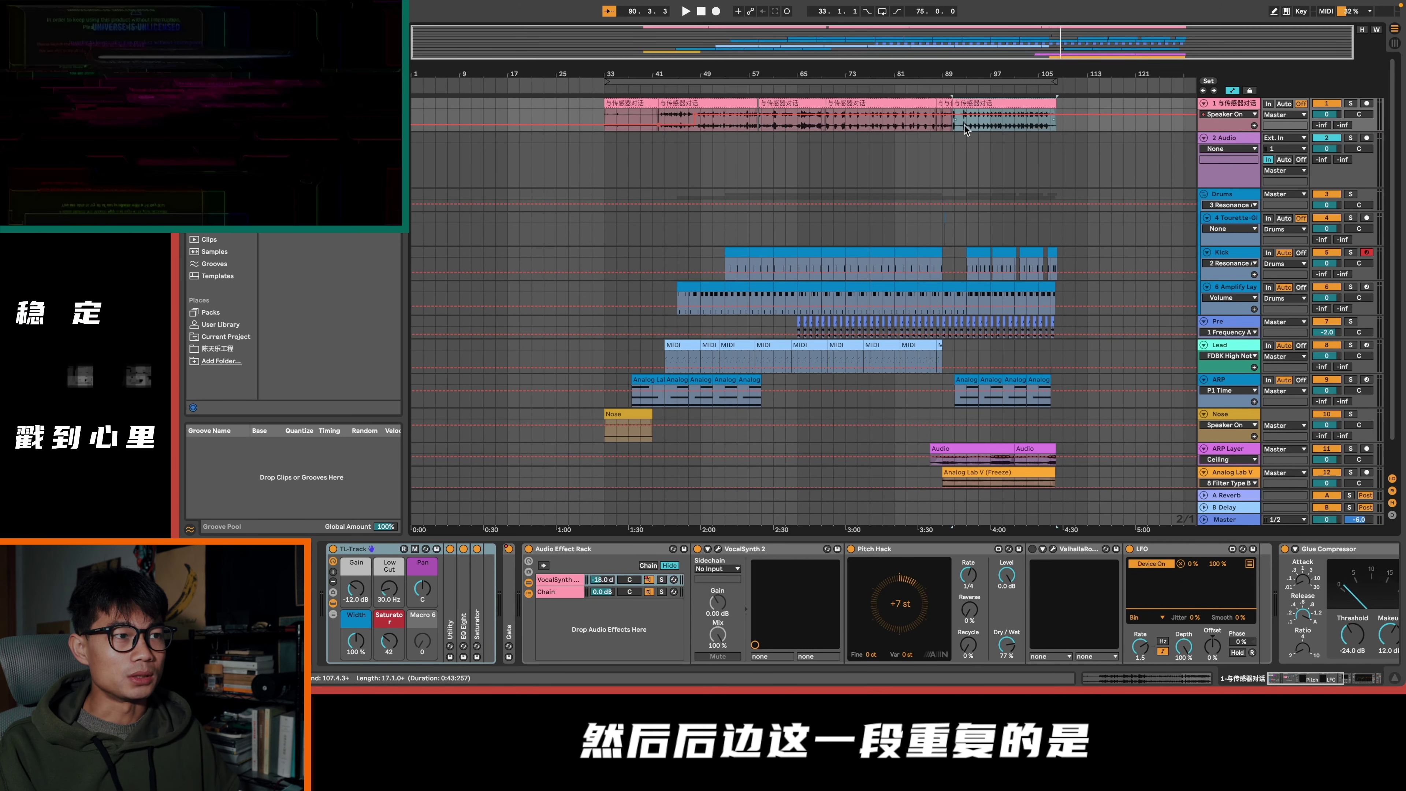
click(967, 124)
key(space)
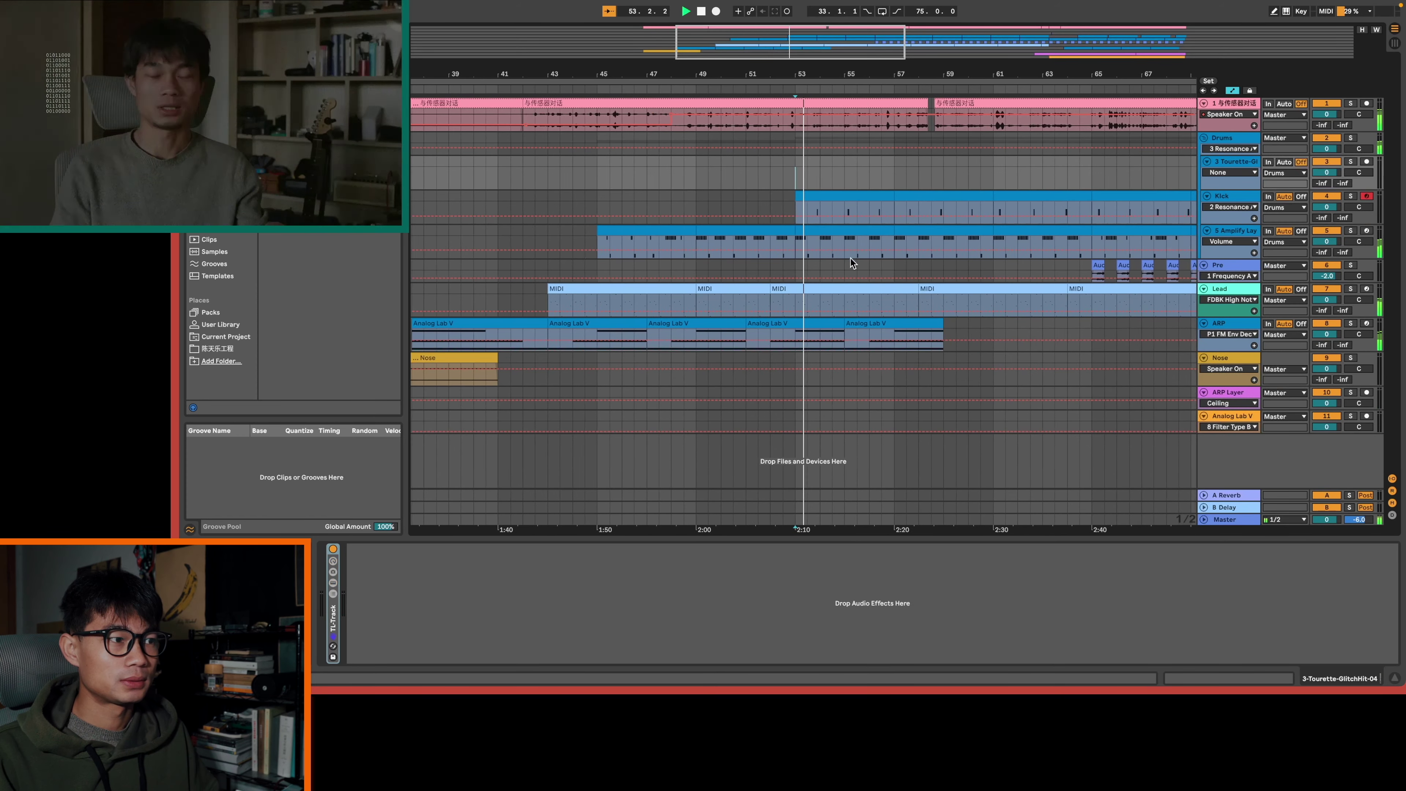
scroll(849, 262, right, 5)
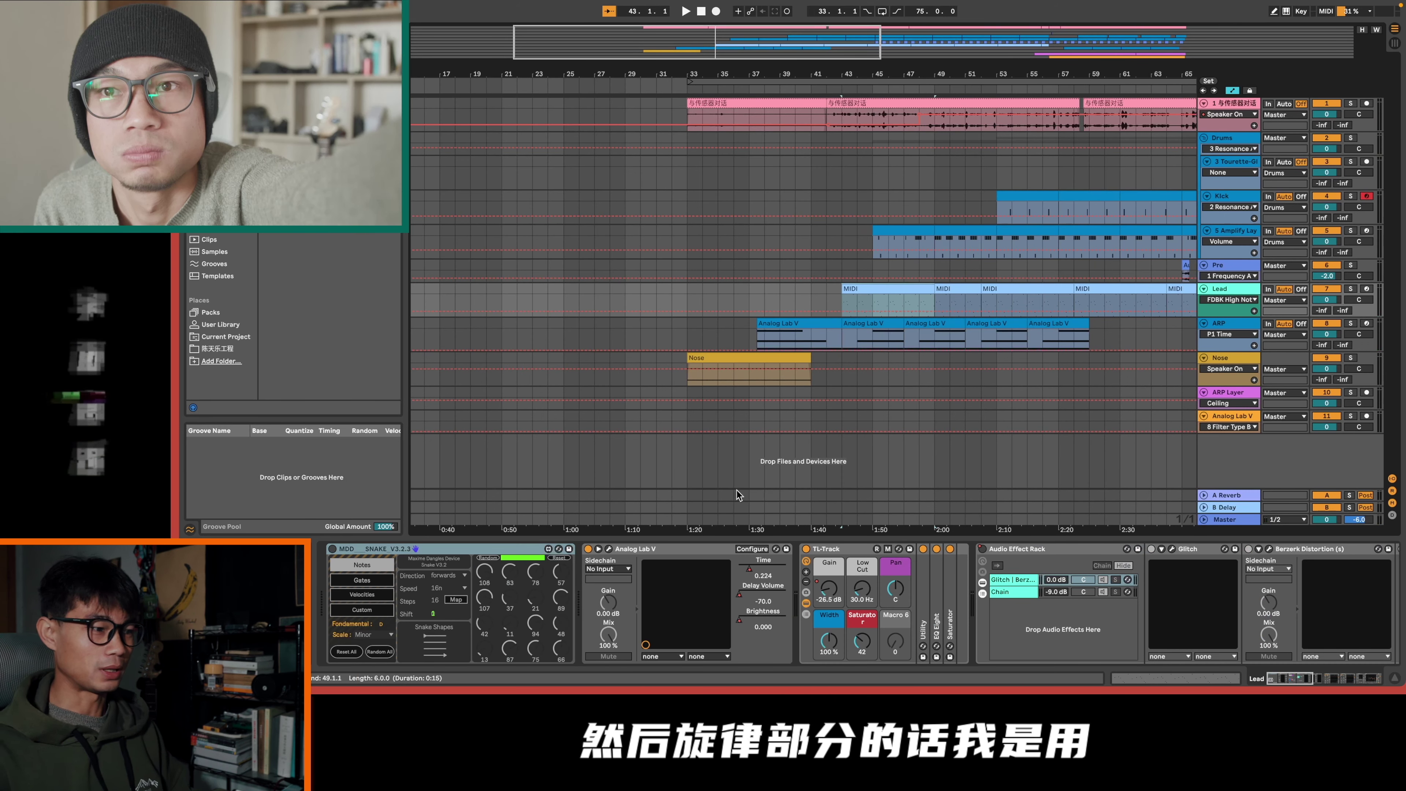
Open the Lead track's Analog Lab V instrument and move its window clear of the devices below
click(609, 549)
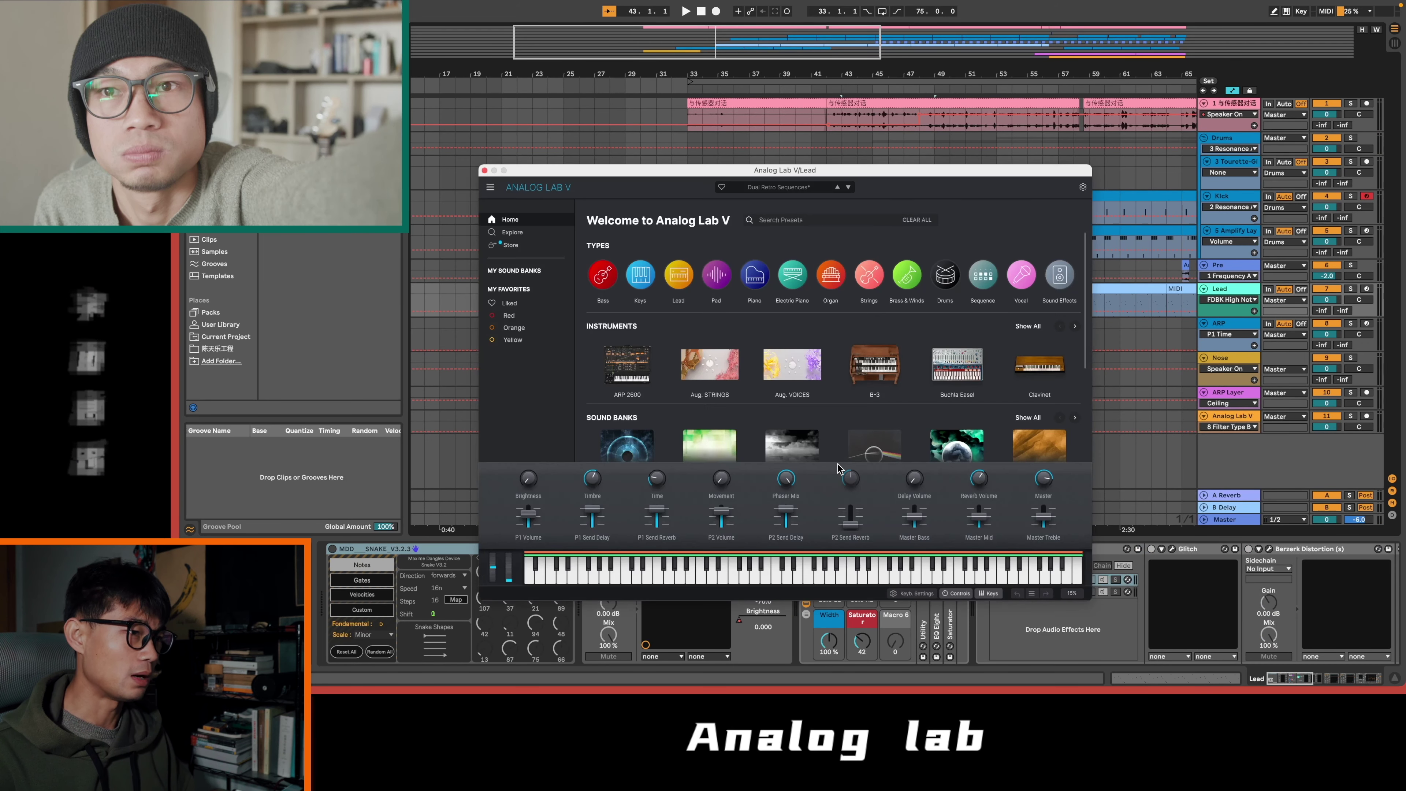
drag(792, 177, 900, 79)
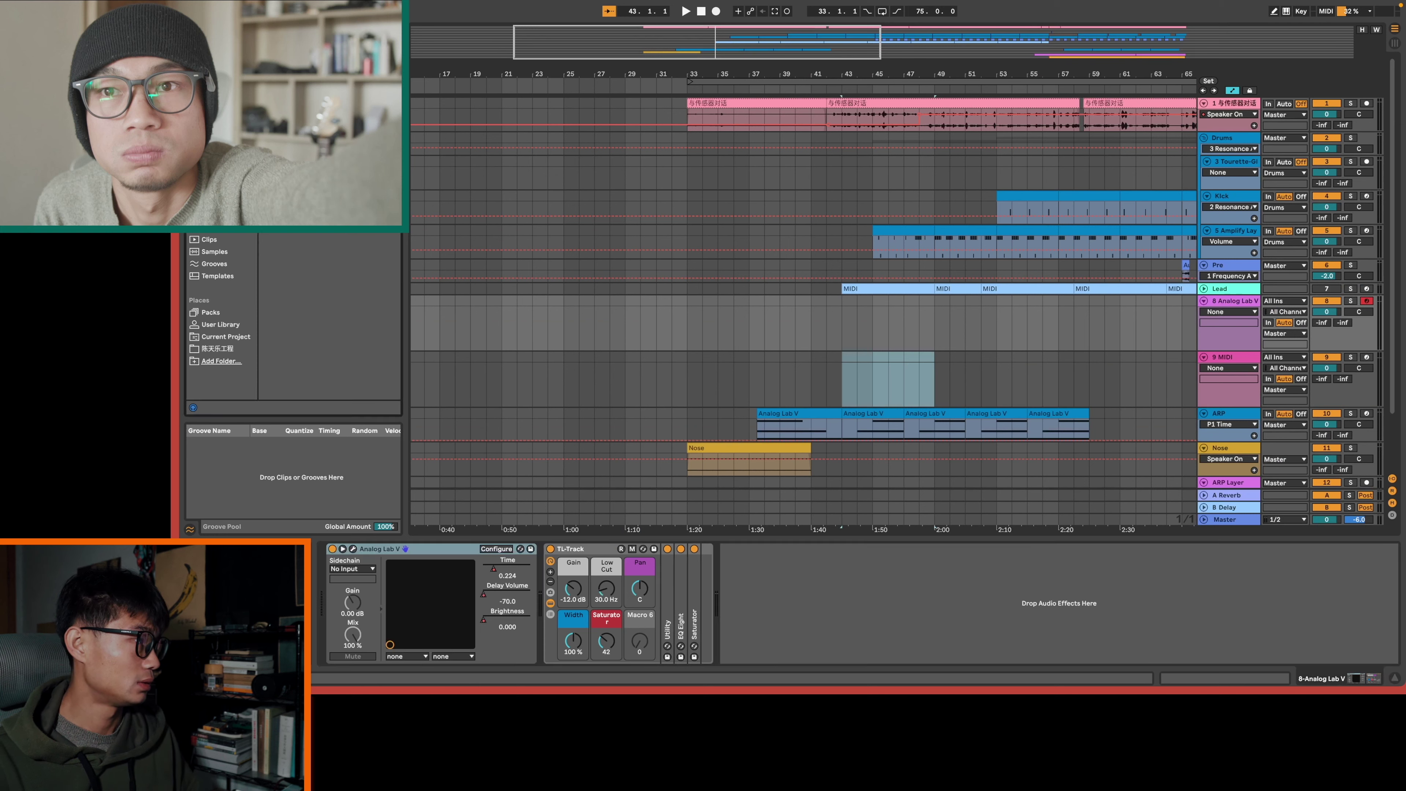
Search for "snake", add the MDD SNAKE sequencer to the 8-Analog Lab V track and randomize all its parameters
text(snake)
key(Return)
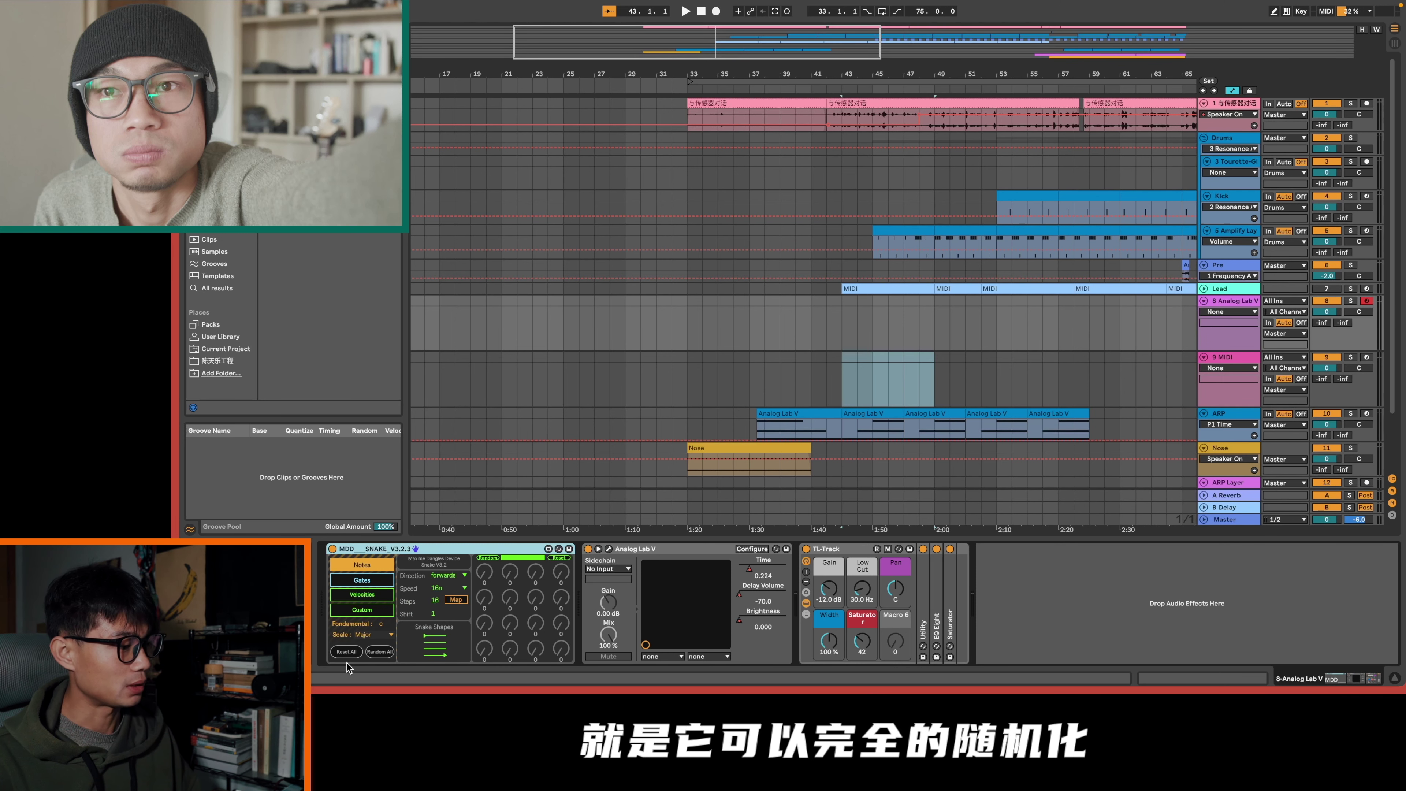
click(379, 653)
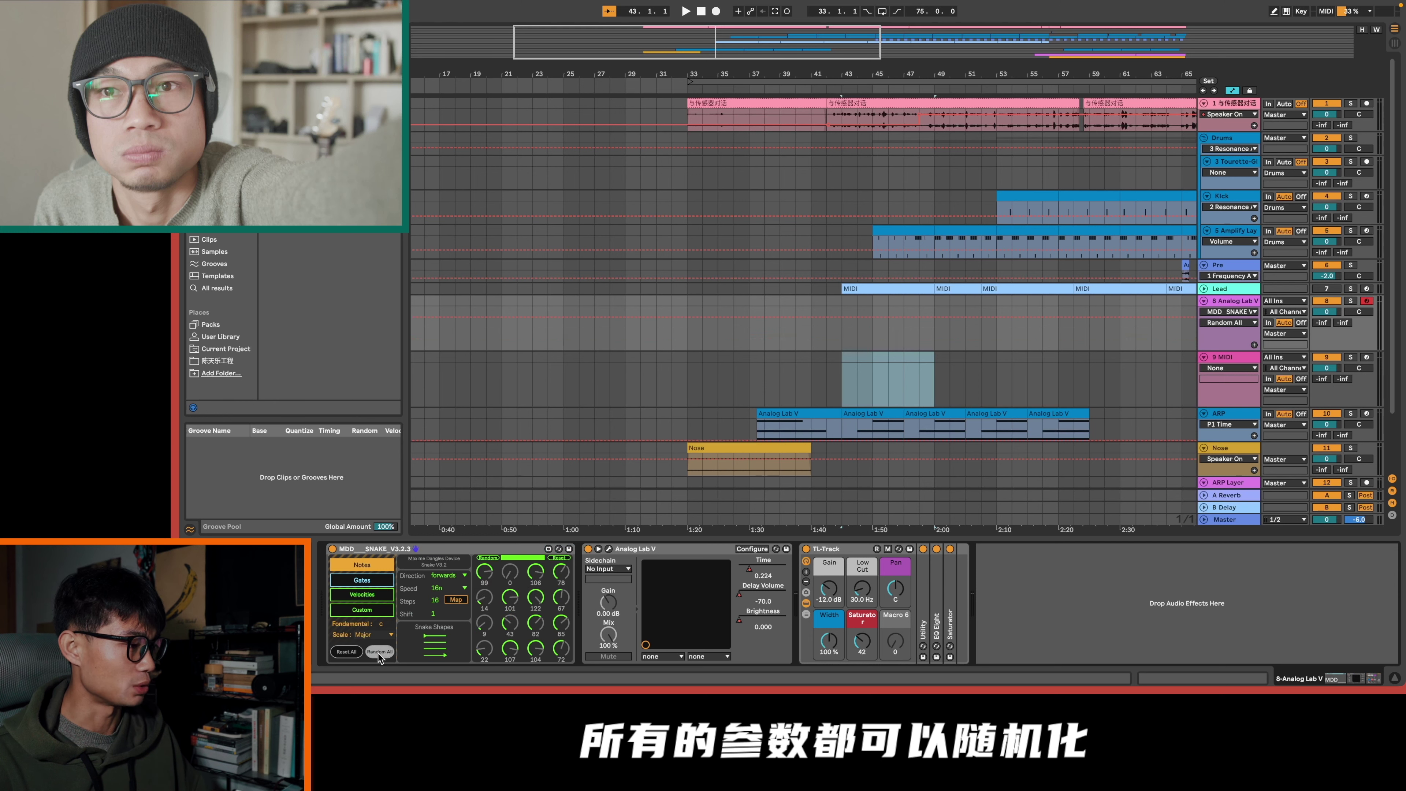
click(380, 653)
Review SNAKE's note pitches, randomize its step velocities and adjust the velocity range
click(368, 566)
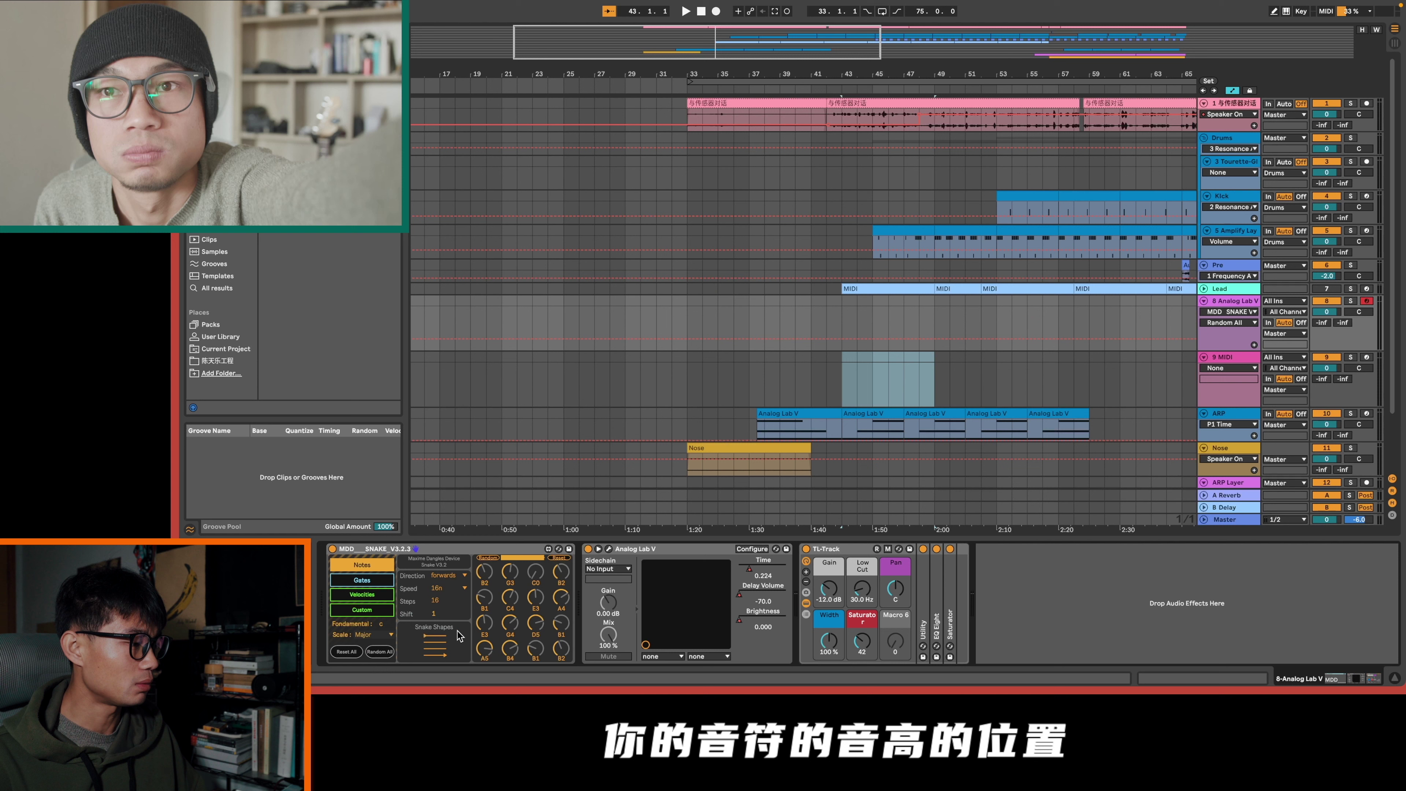
click(375, 594)
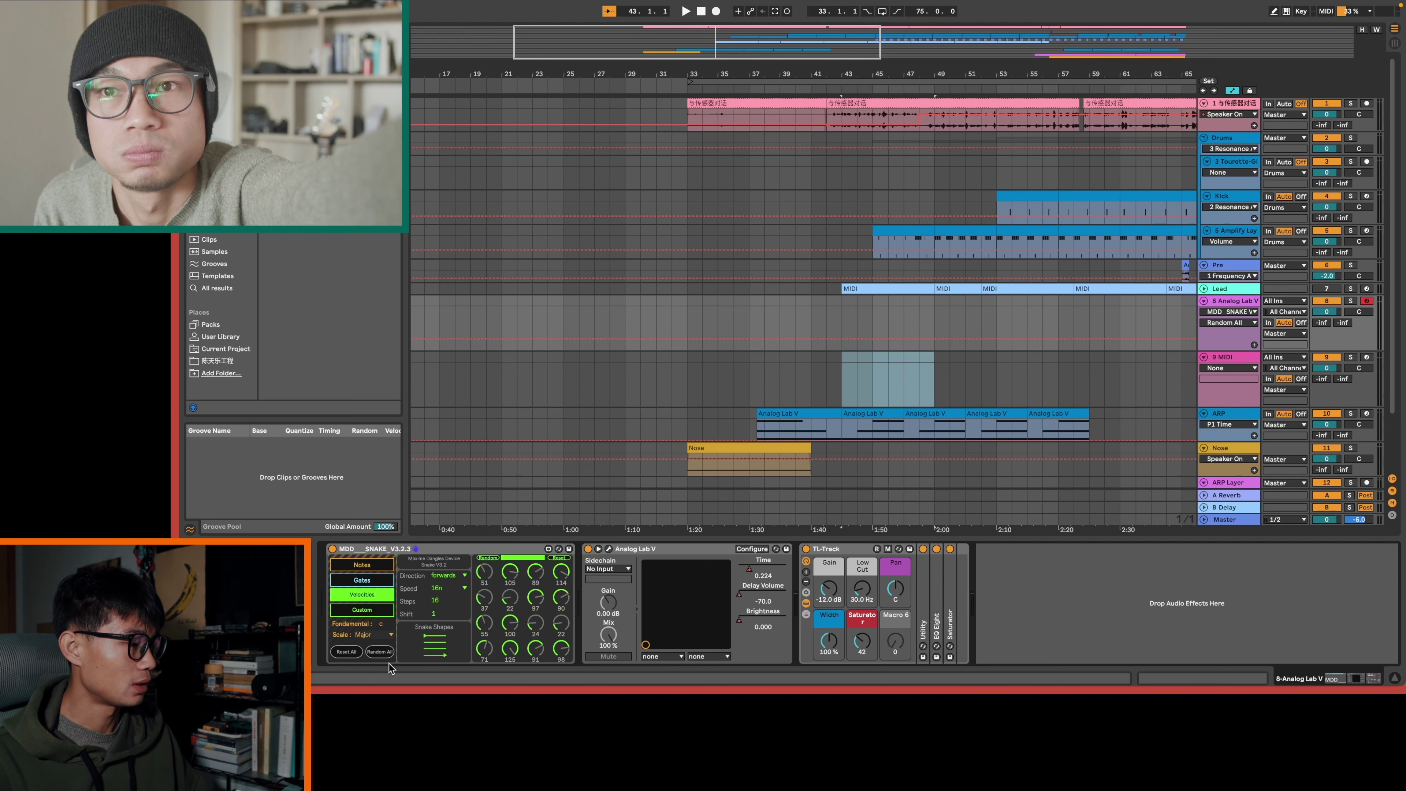
click(380, 651)
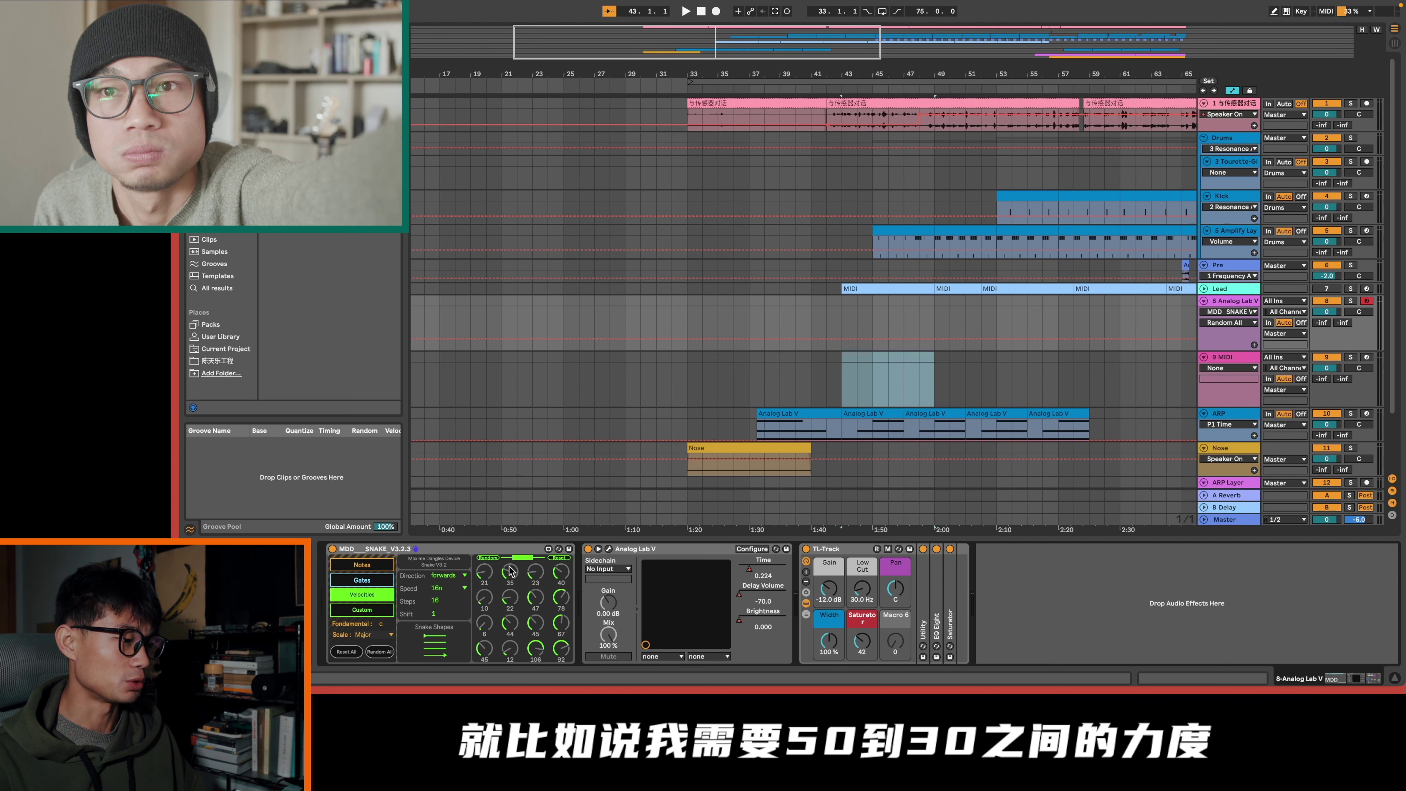
click(488, 558)
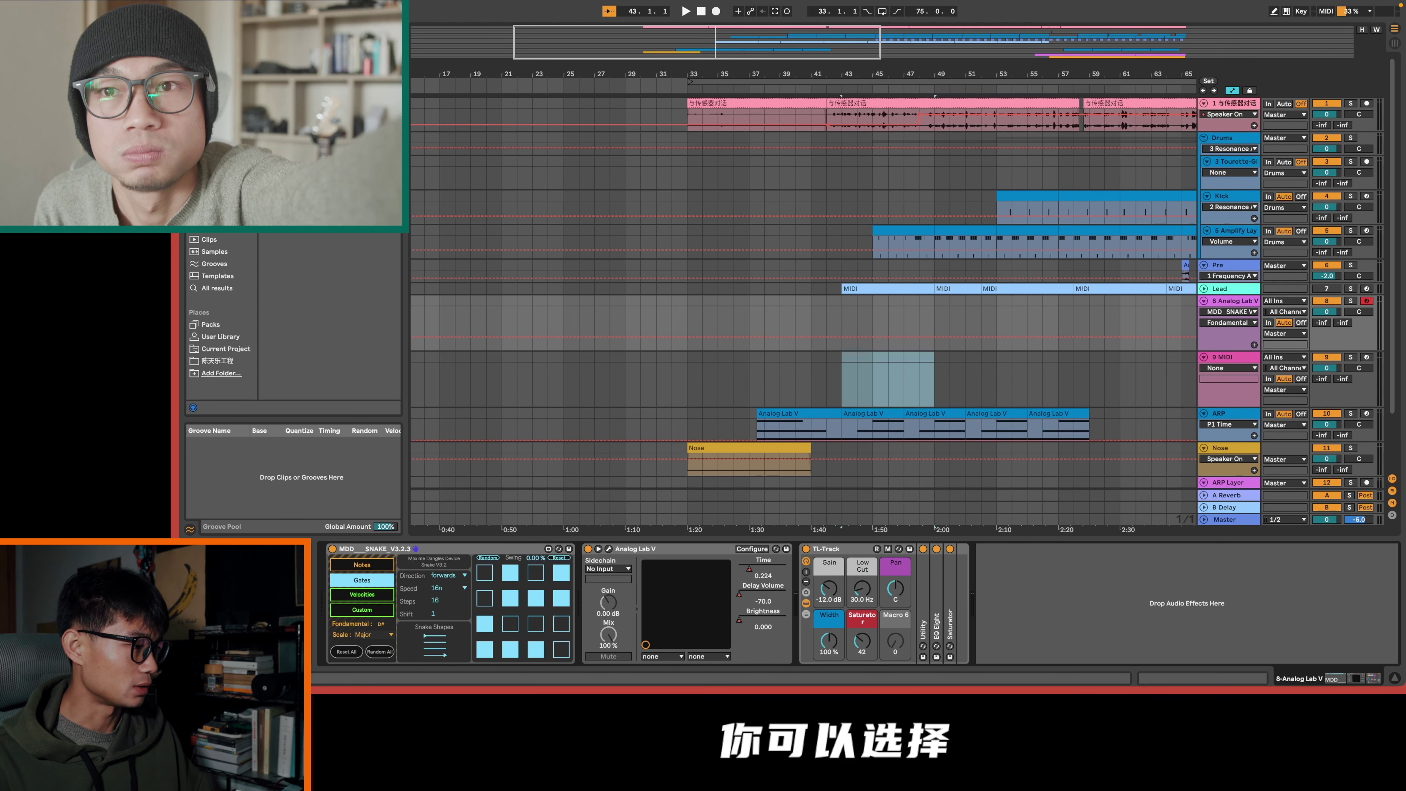
Set SNAKE's fundamental to D and its scale to Minor, and randomize the notes several times
drag(381, 623, 383, 632)
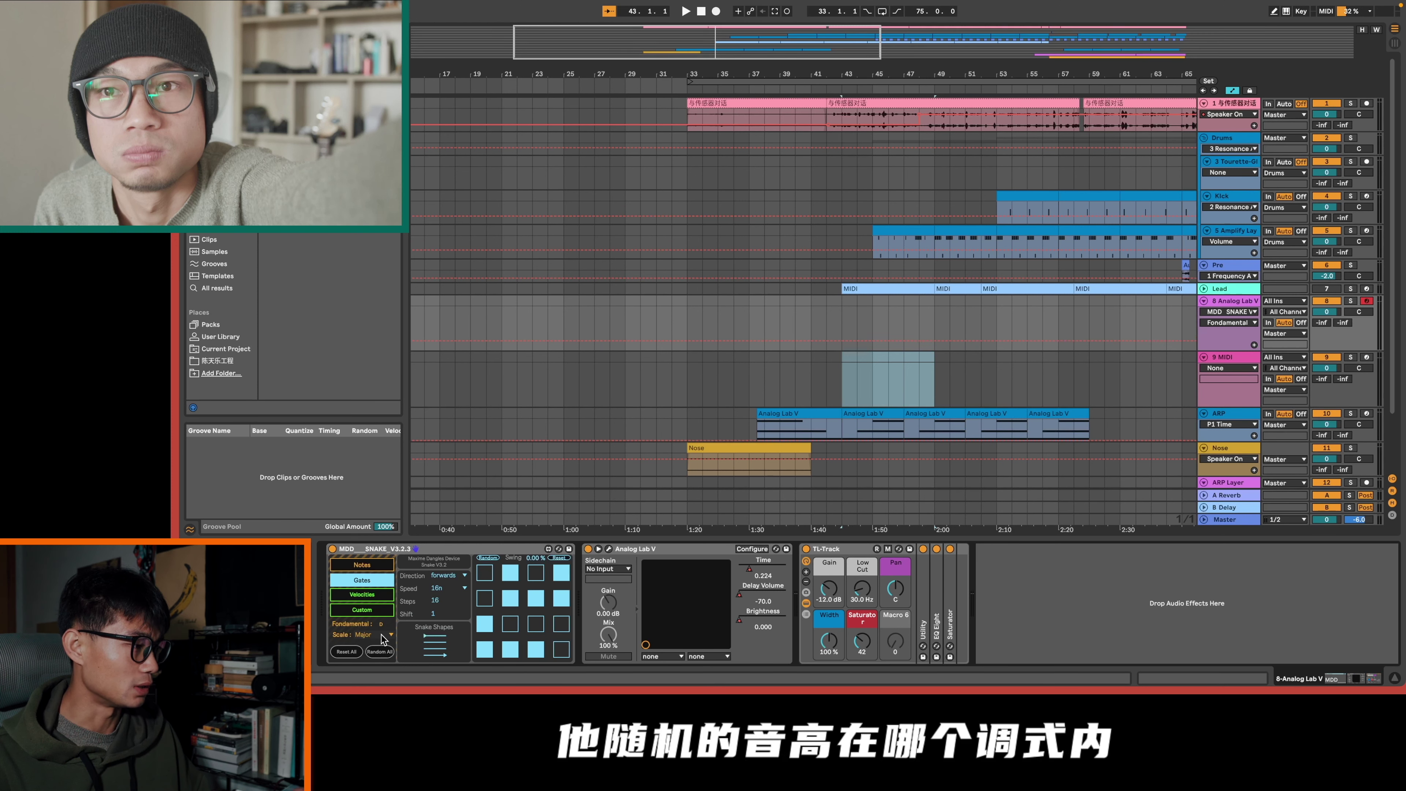
click(382, 636)
click(371, 258)
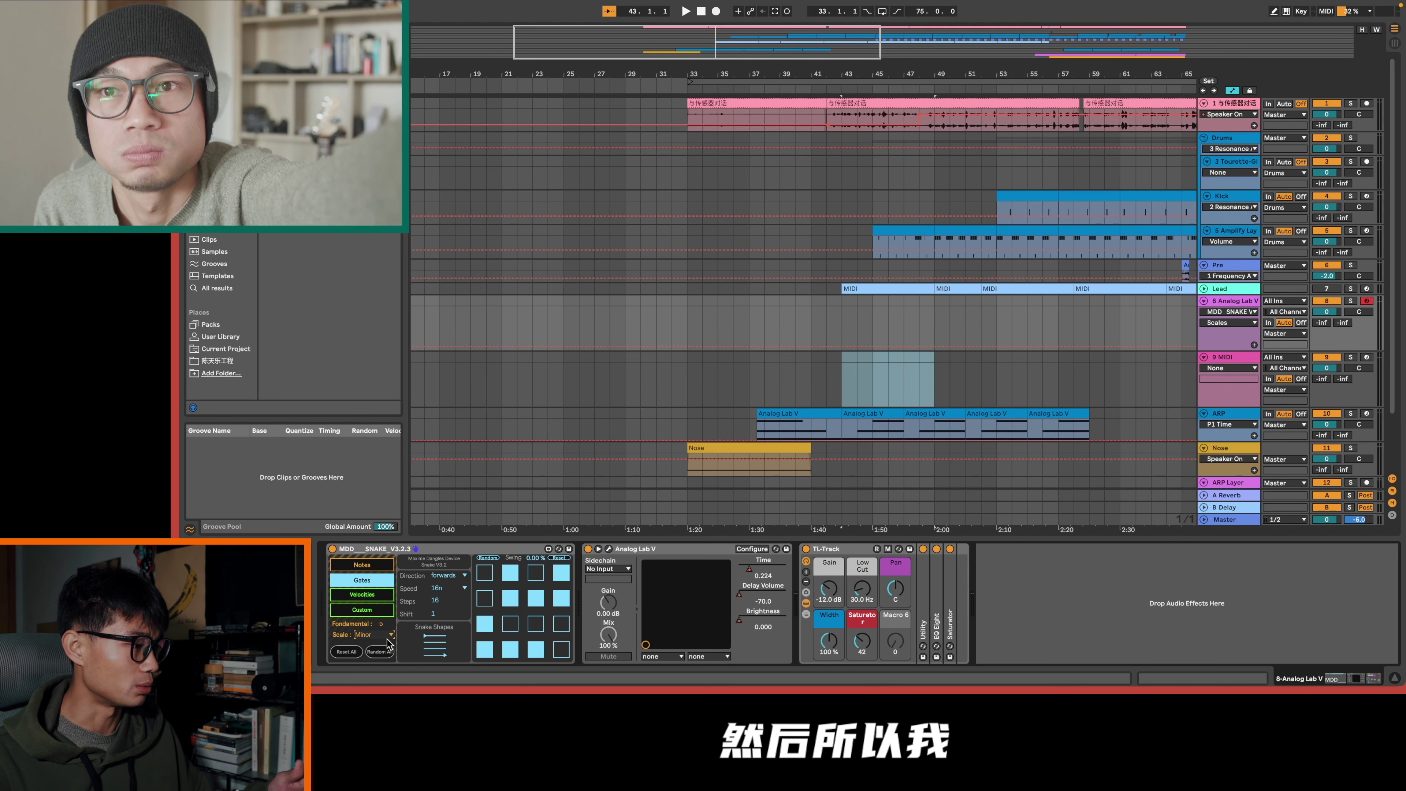
click(380, 652)
click(372, 564)
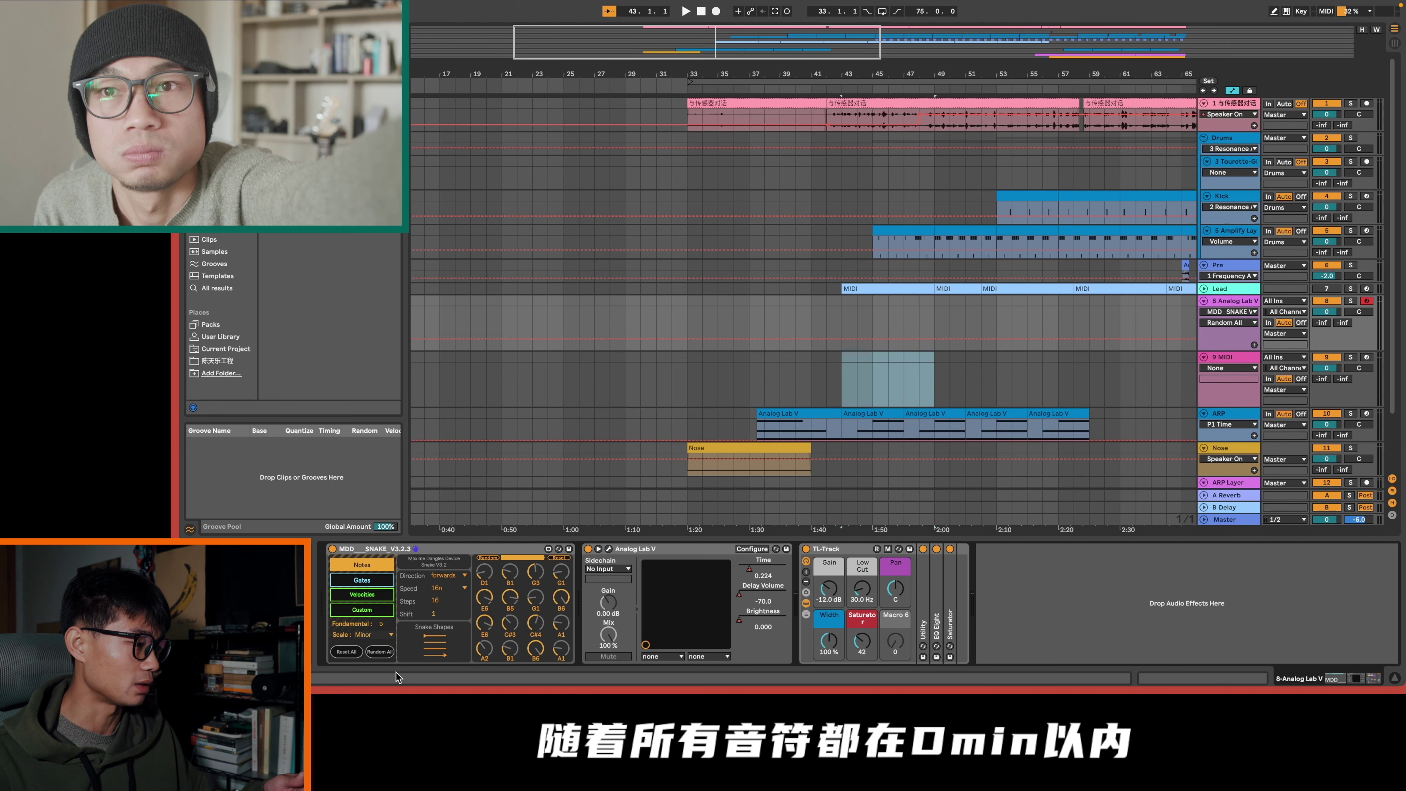
click(386, 654)
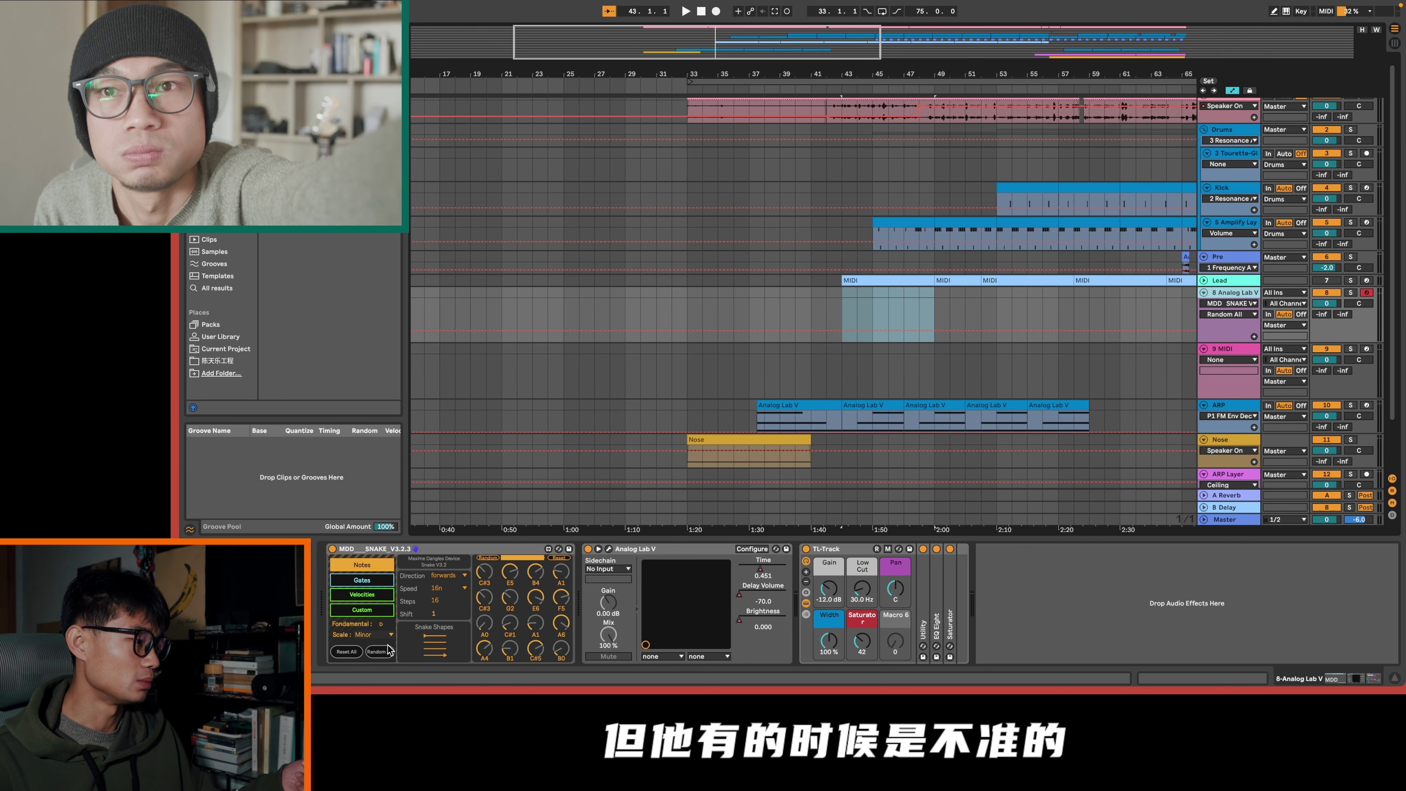
click(388, 653)
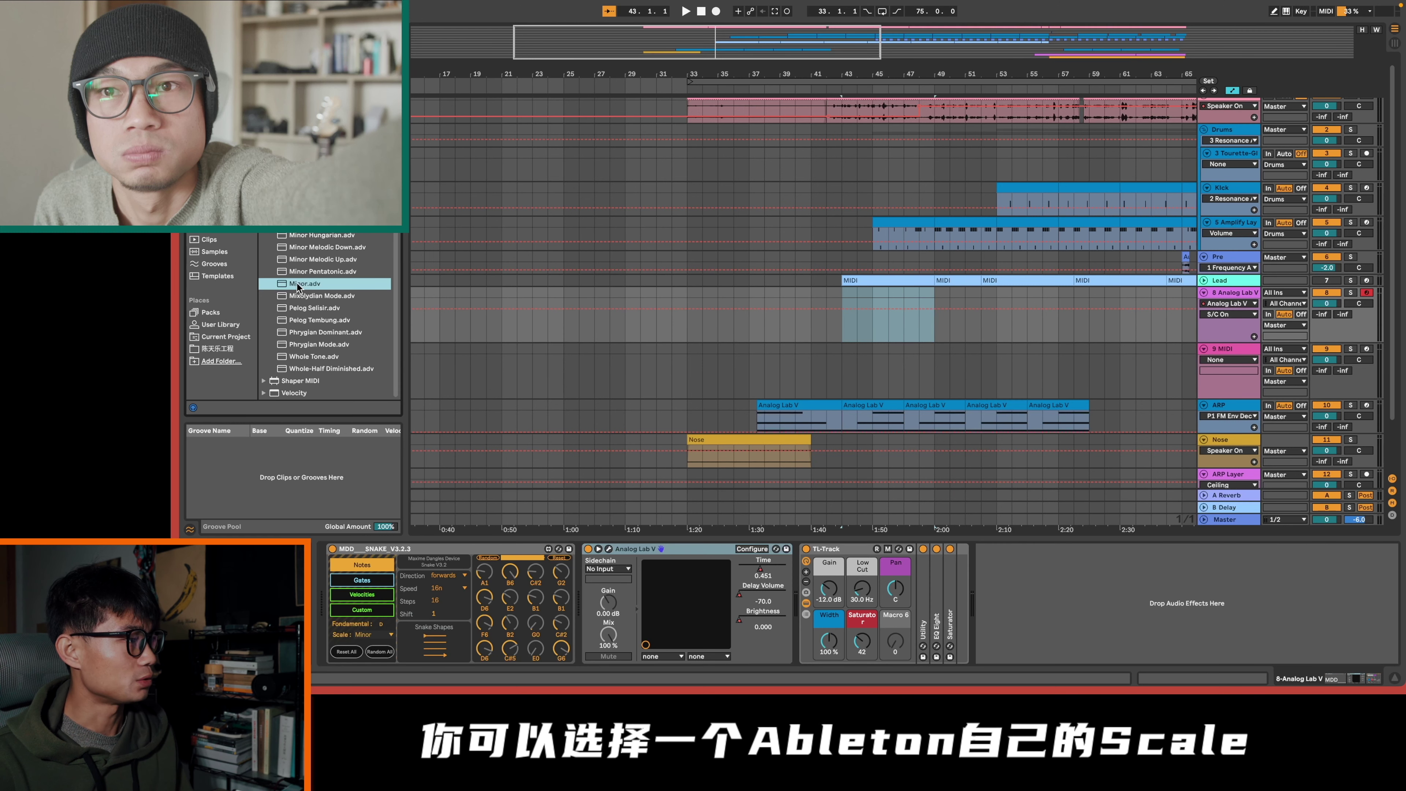
Insert the Minor.adv Scale preset between SNAKE and Analog Lab V and adjust its Base note
scroll(302, 289, up, 5)
scroll(352, 314, down, 3)
drag(298, 382, 595, 570)
drag(708, 575, 709, 586)
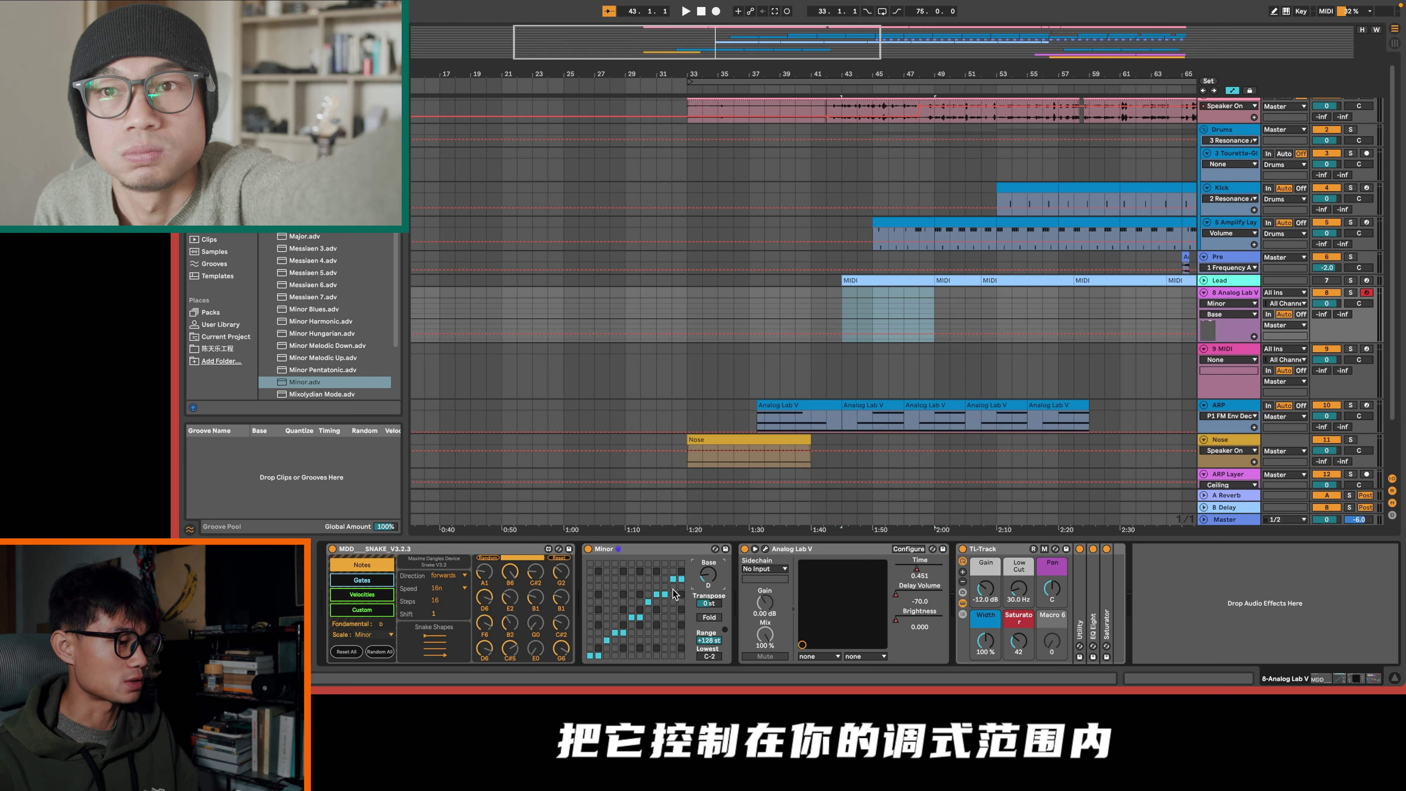
Randomize SNAKE's parameters three more times with the Minor scale device in place, and select that device
click(380, 652)
click(381, 651)
click(380, 651)
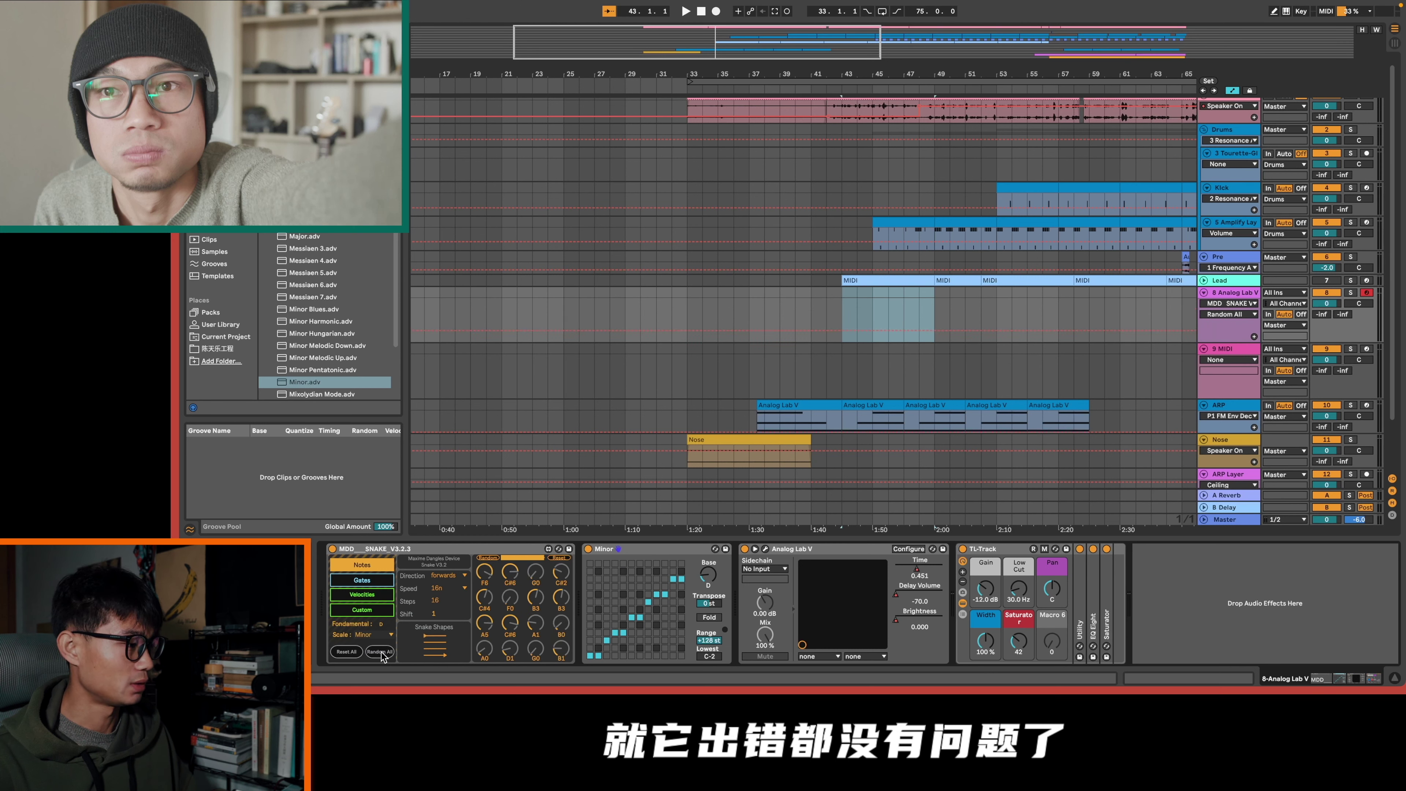
click(664, 549)
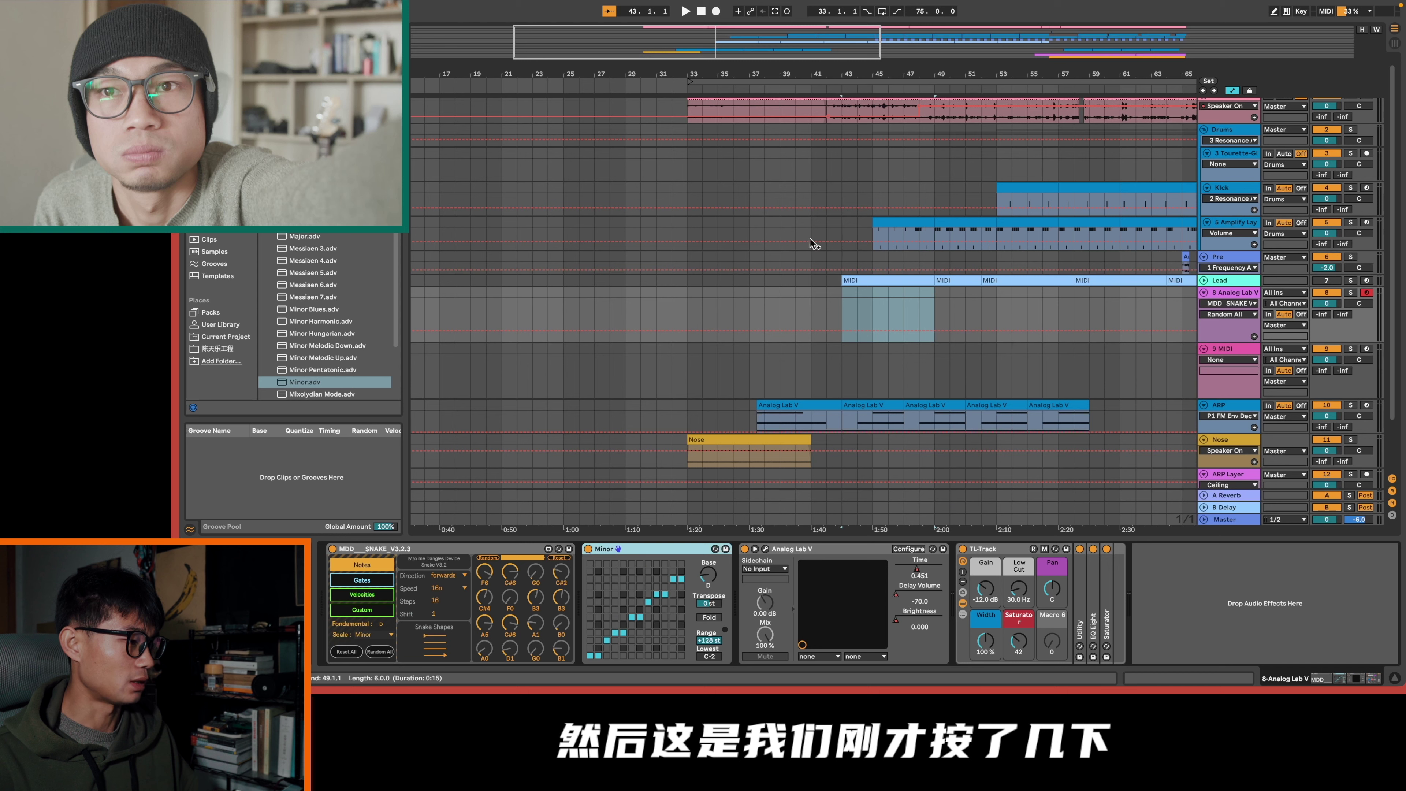
Play the 8-Analog Lab V track from bar 43 to listen to the generated melody, and stop playback
click(842, 296)
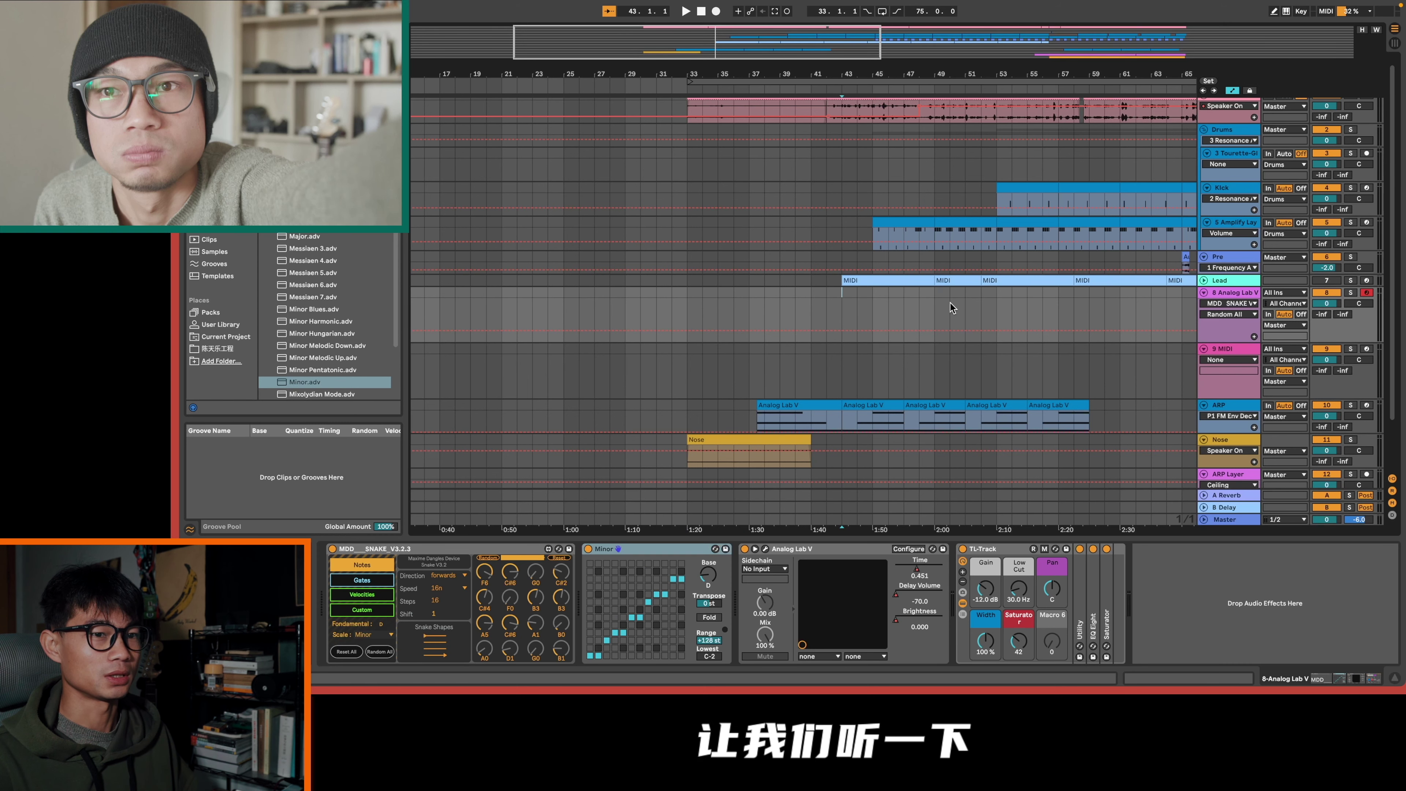
key(space)
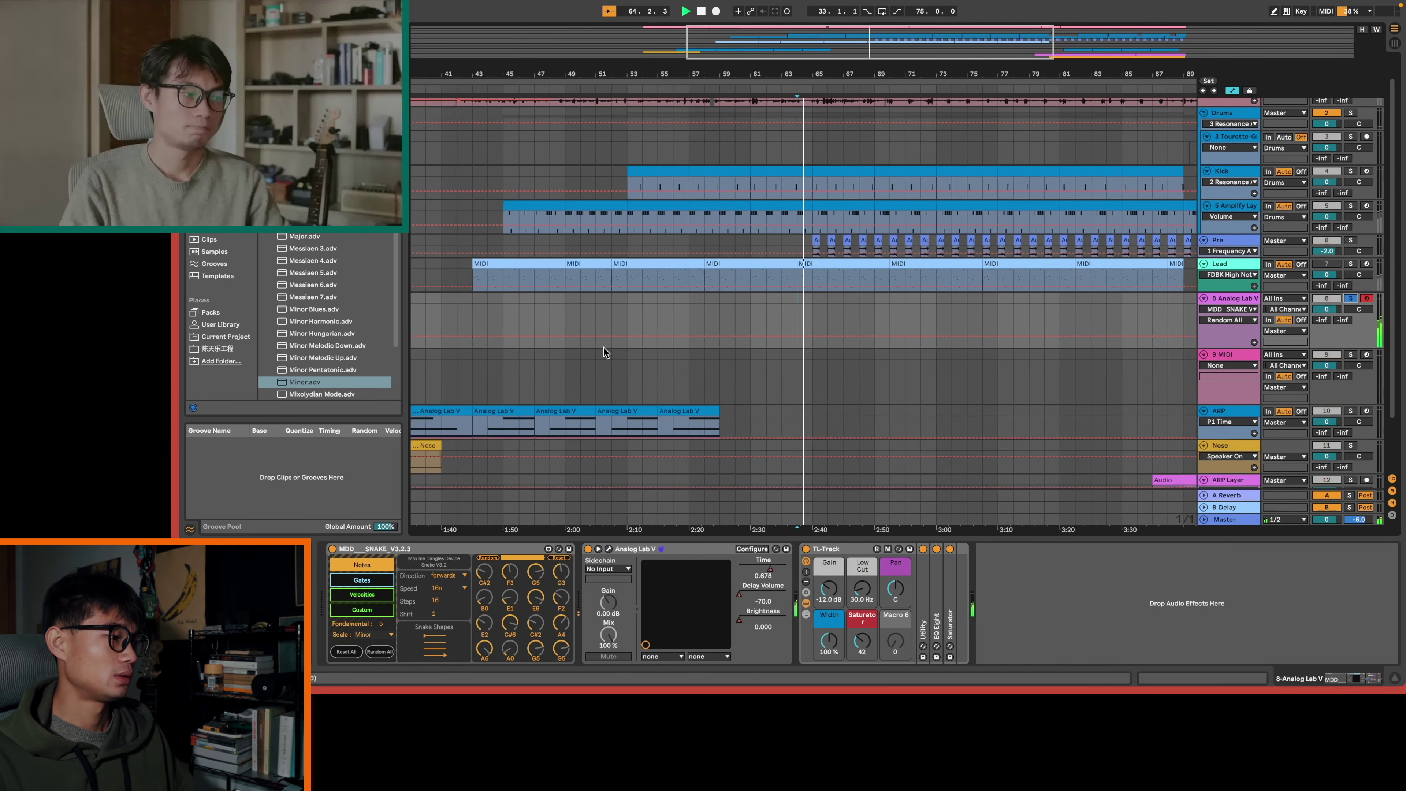
scroll(679, 390, left, 5)
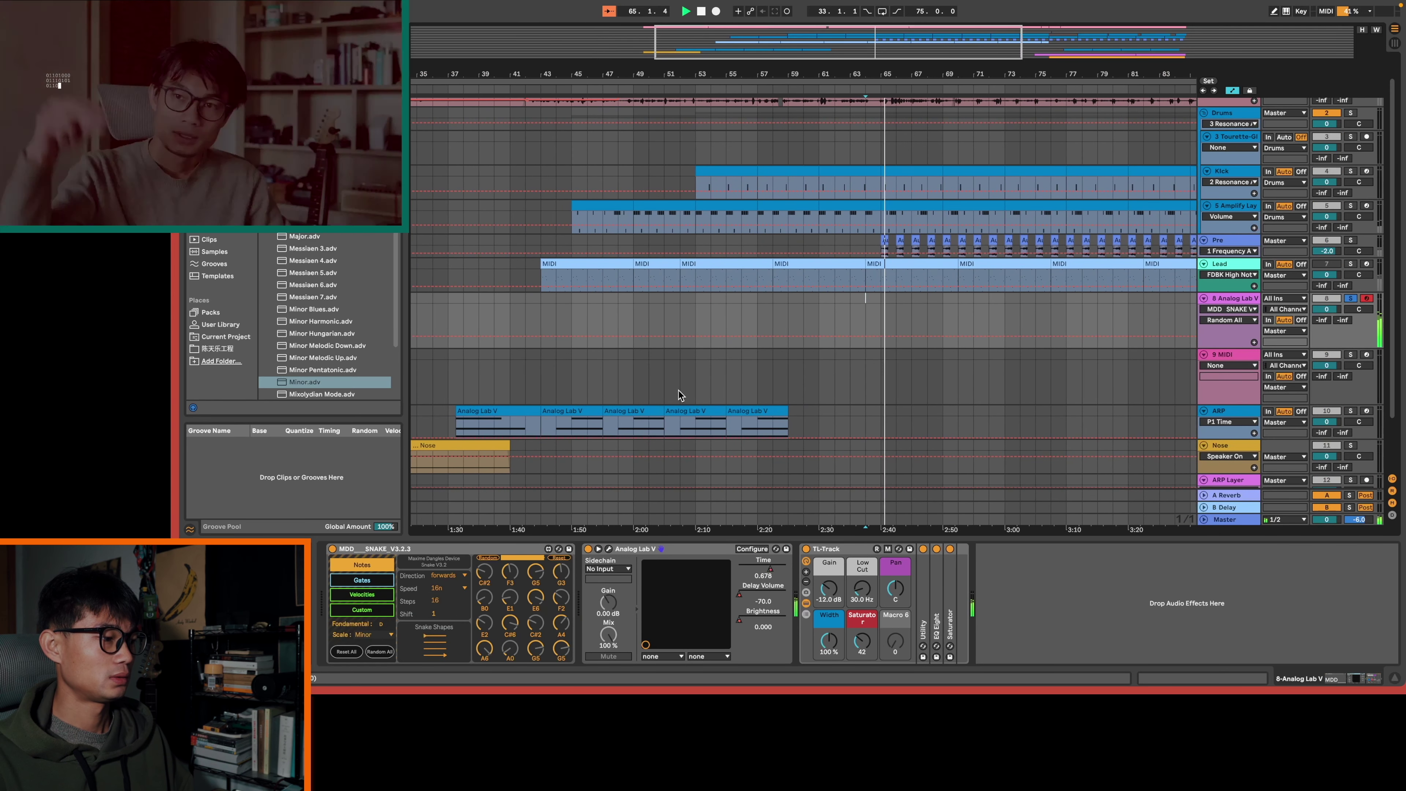
key(space)
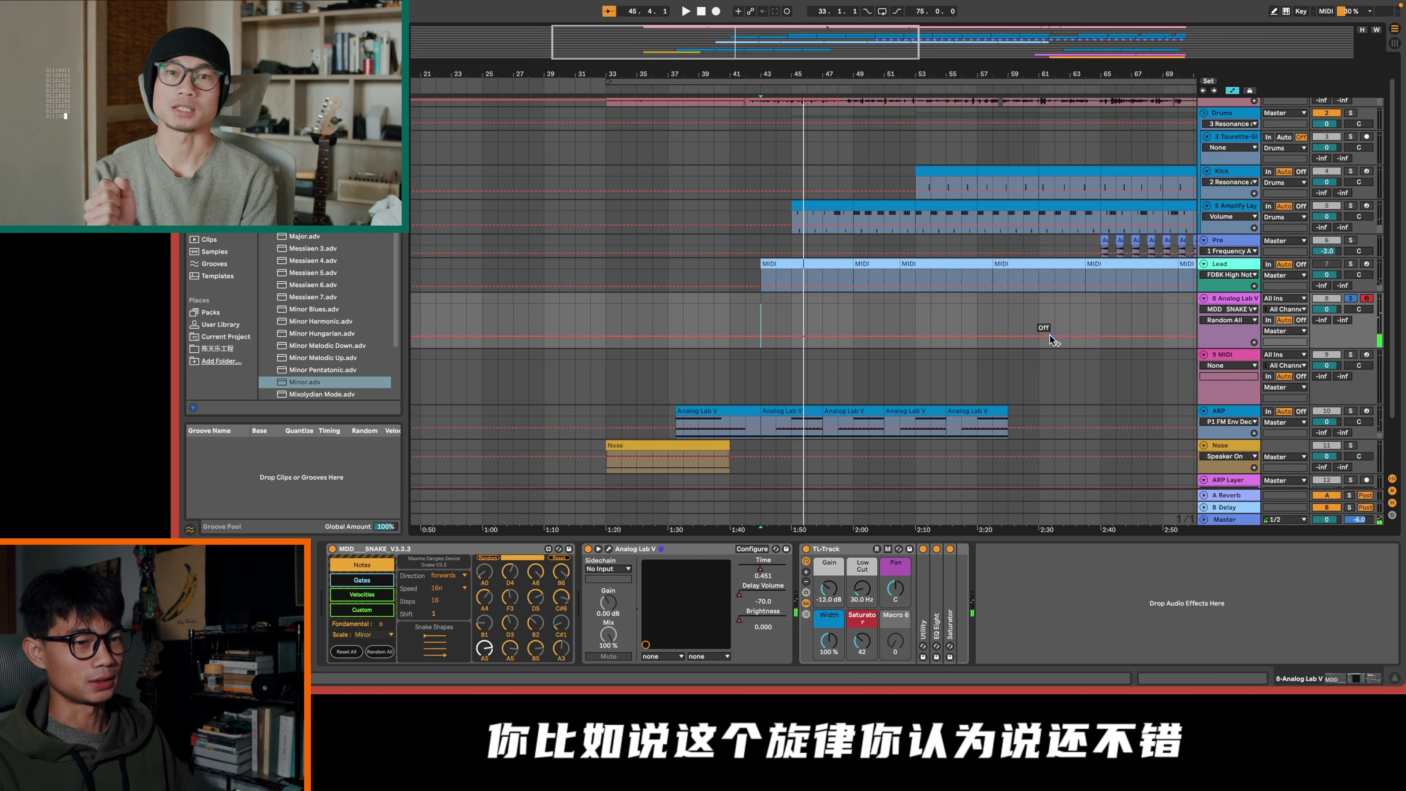
Set the 9-MIDI track's MIDI input to 8-Analog Lab V and arm the track for recording
click(1234, 358)
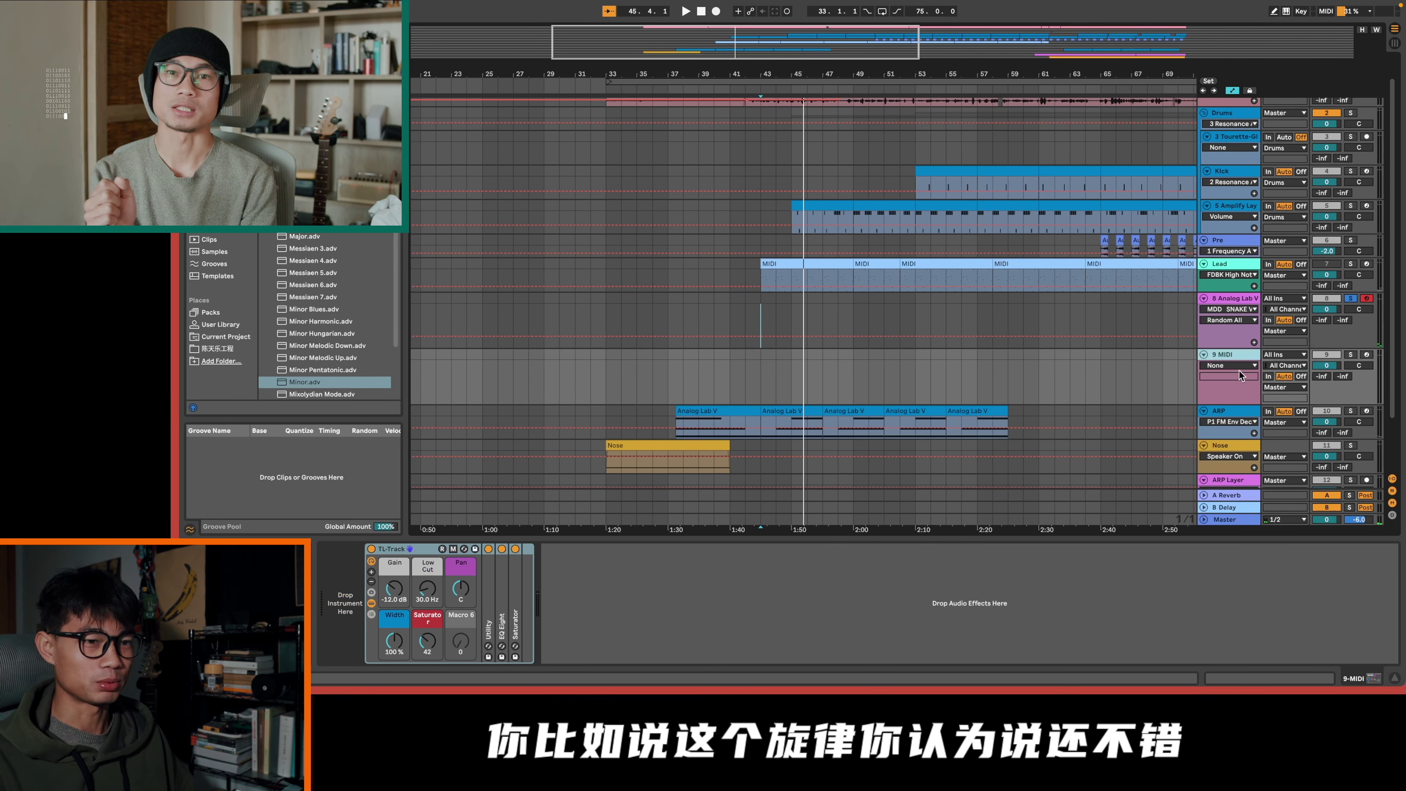
click(1284, 354)
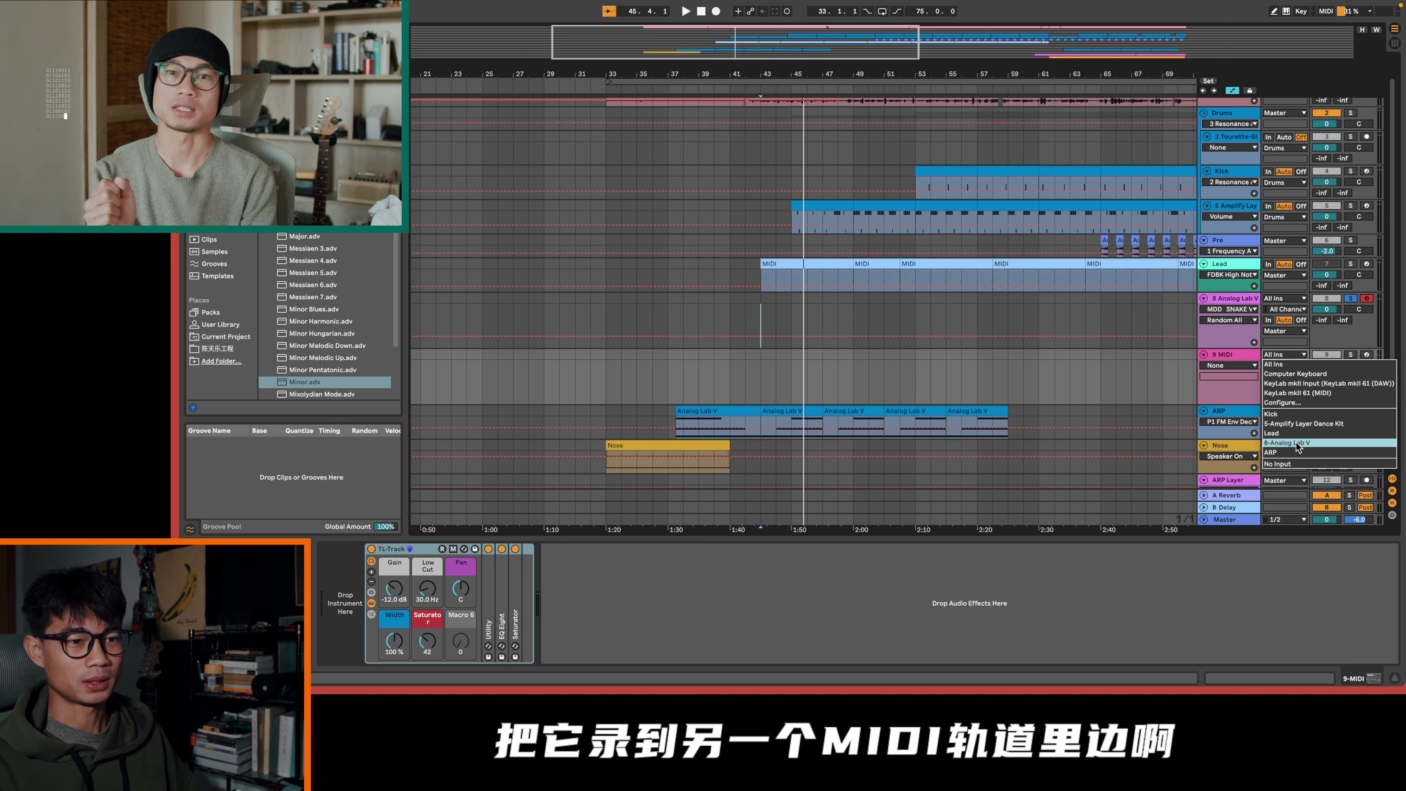
click(1298, 444)
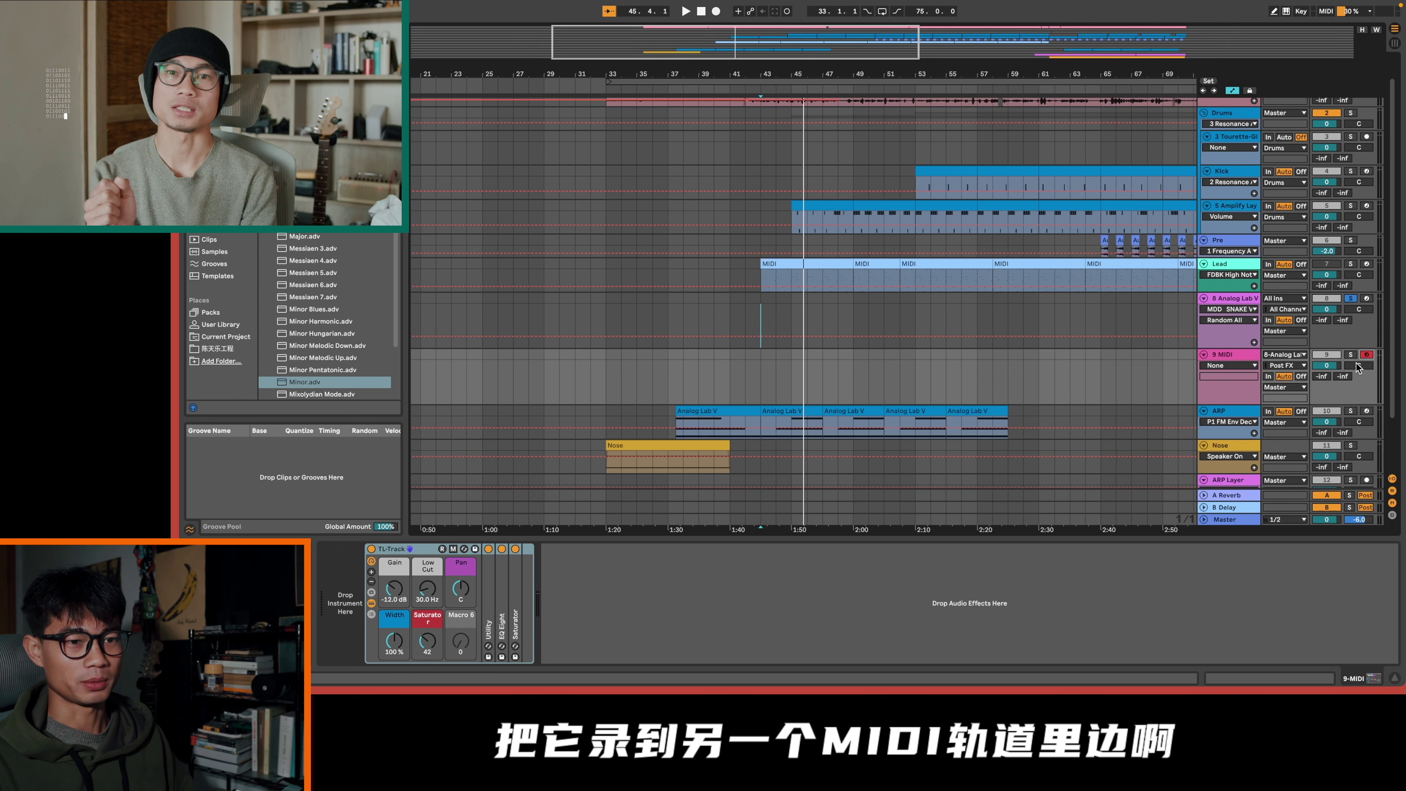
Listen to the soloed ARP track through its first Analog Lab V clip
click(788, 369)
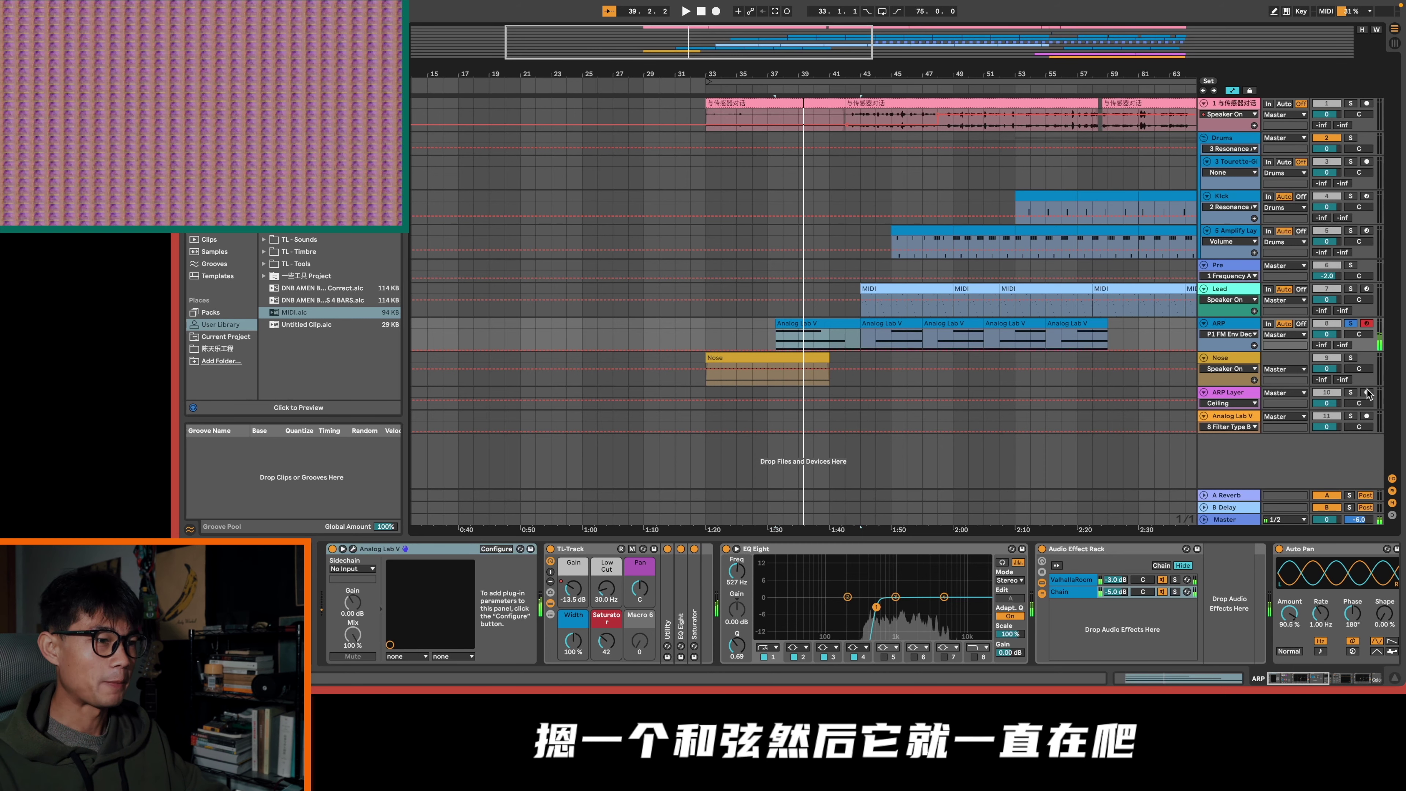
scroll(1142, 355, right, 3)
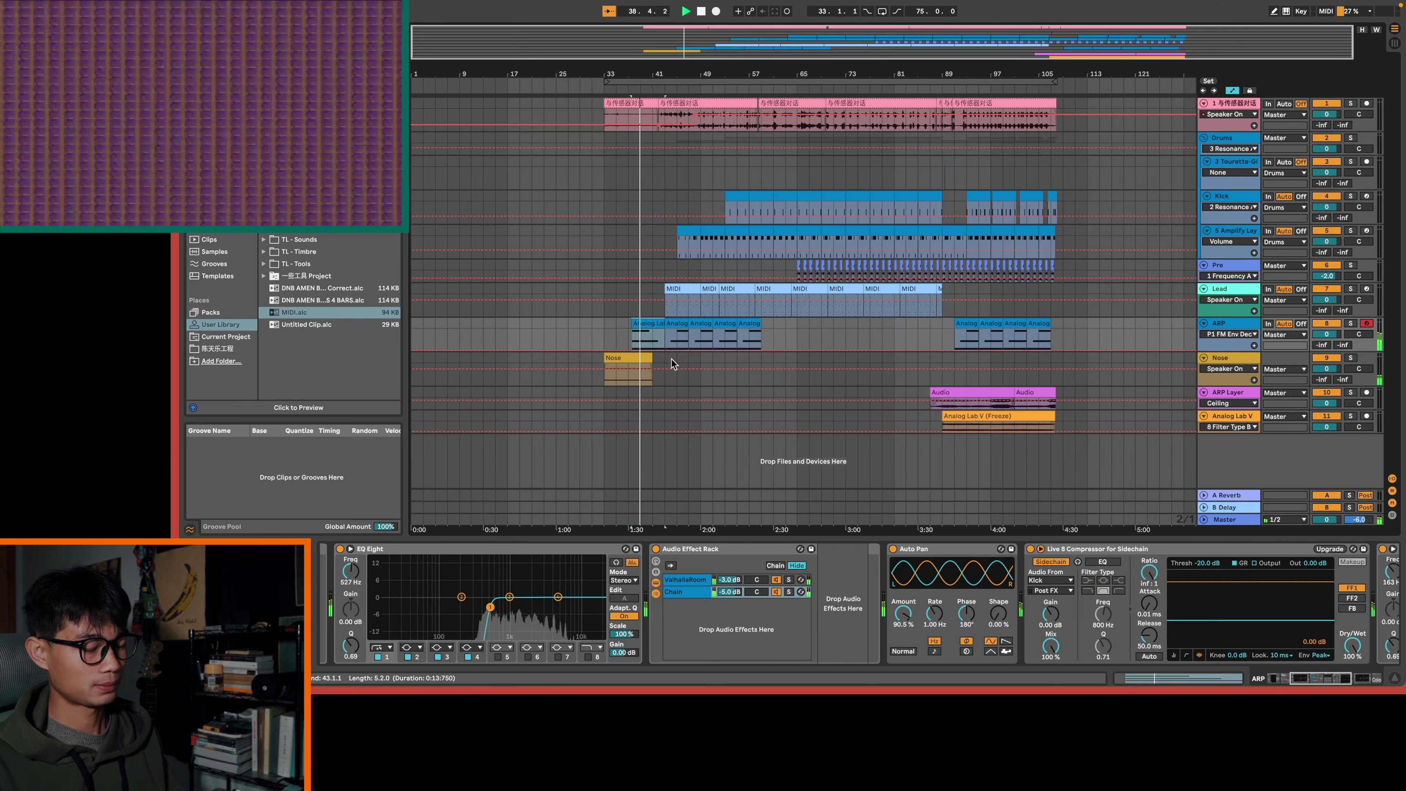
scroll(672, 363, up, 4)
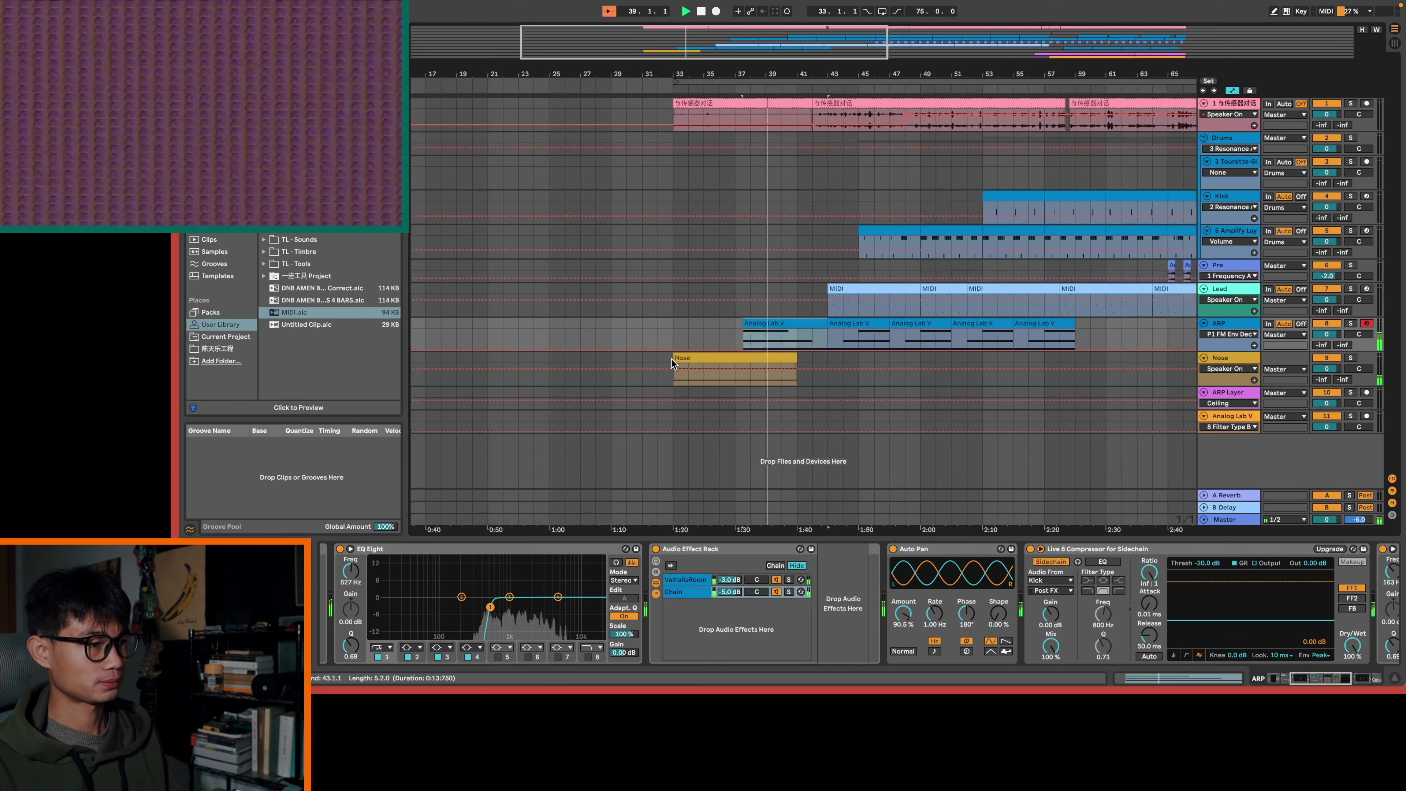
Search Analog Lab V's presets for "arp", filter them by the Arpeggio subtype and load the 16 Slices Evolution preset on the 10-Analog Lab V track
scroll(671, 359, right, 5)
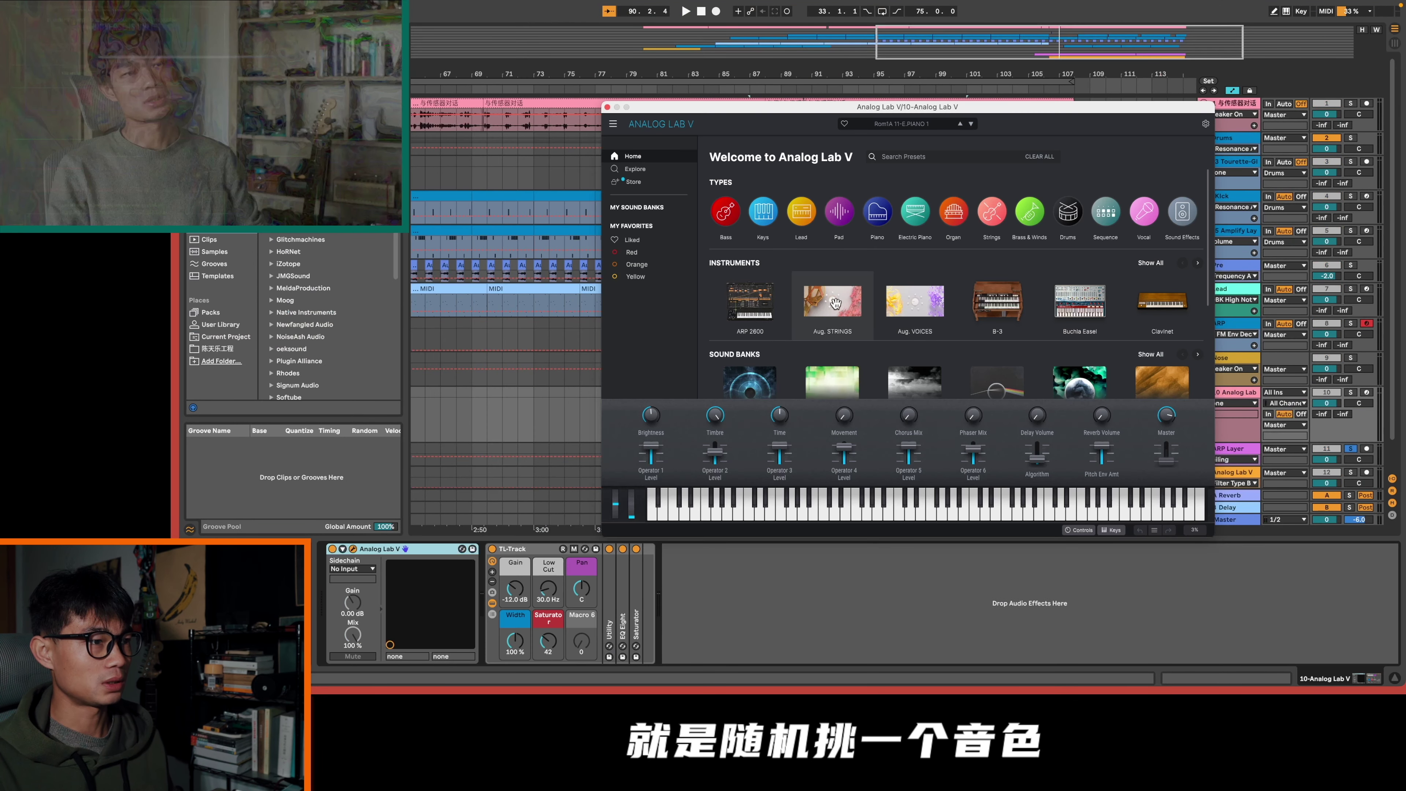
click(900, 159)
text(arp)
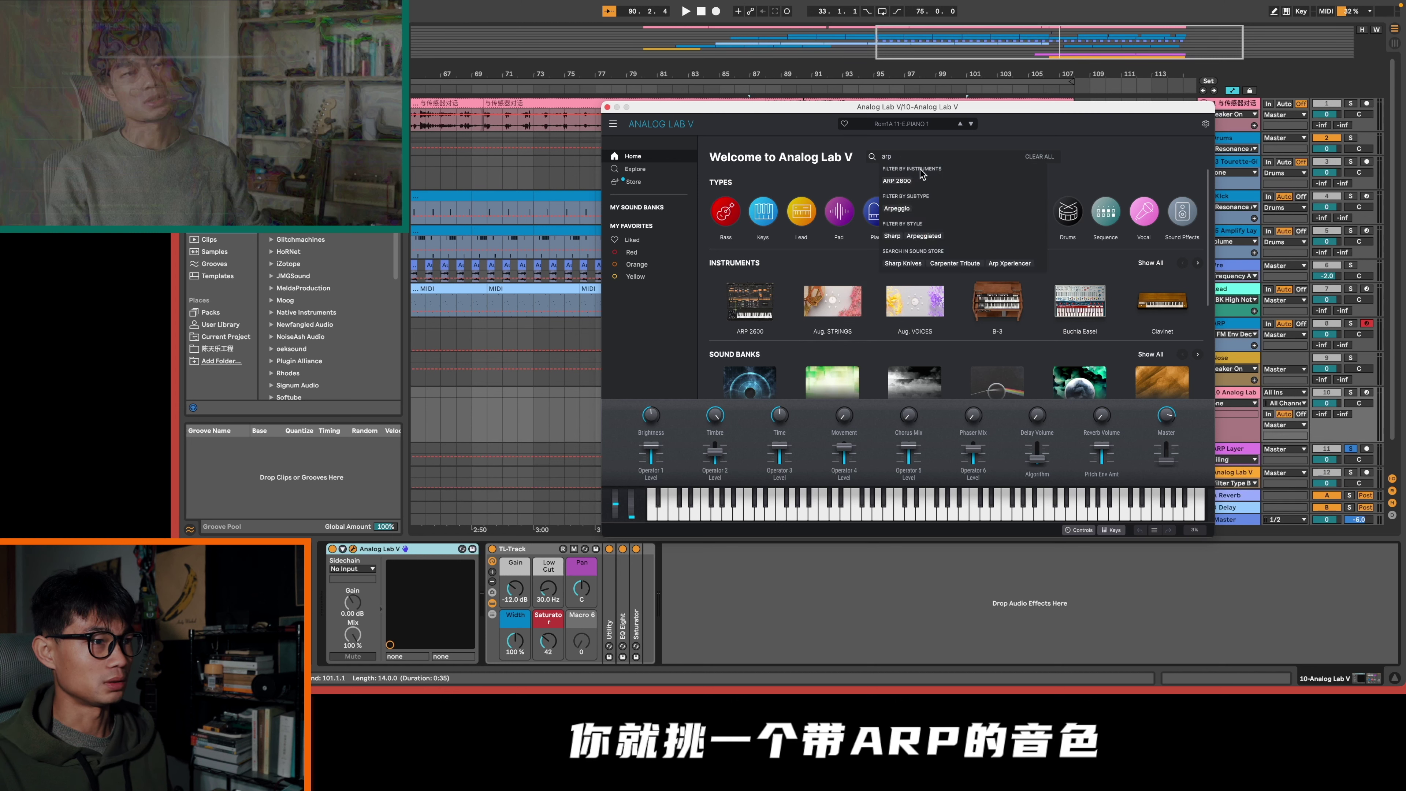
click(915, 206)
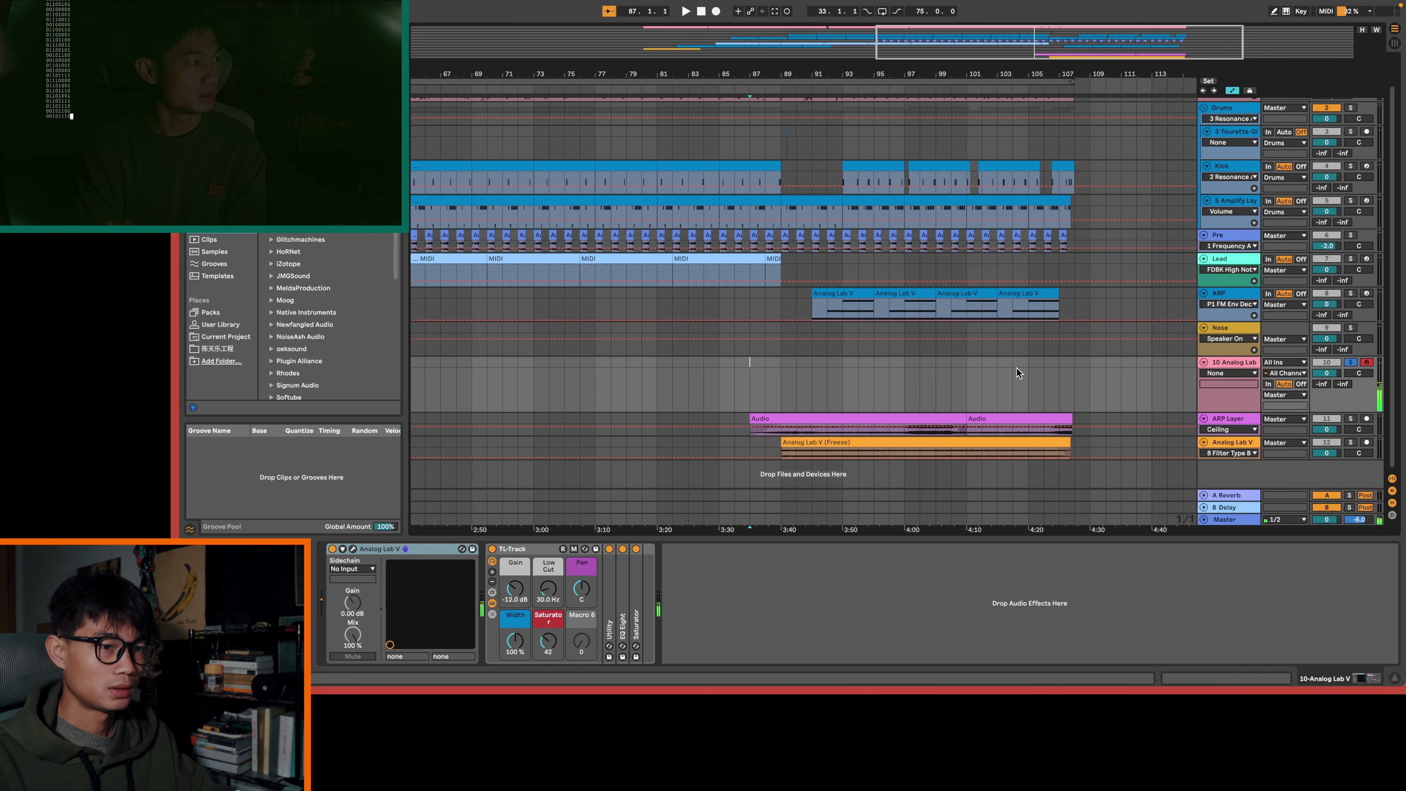
click(354, 549)
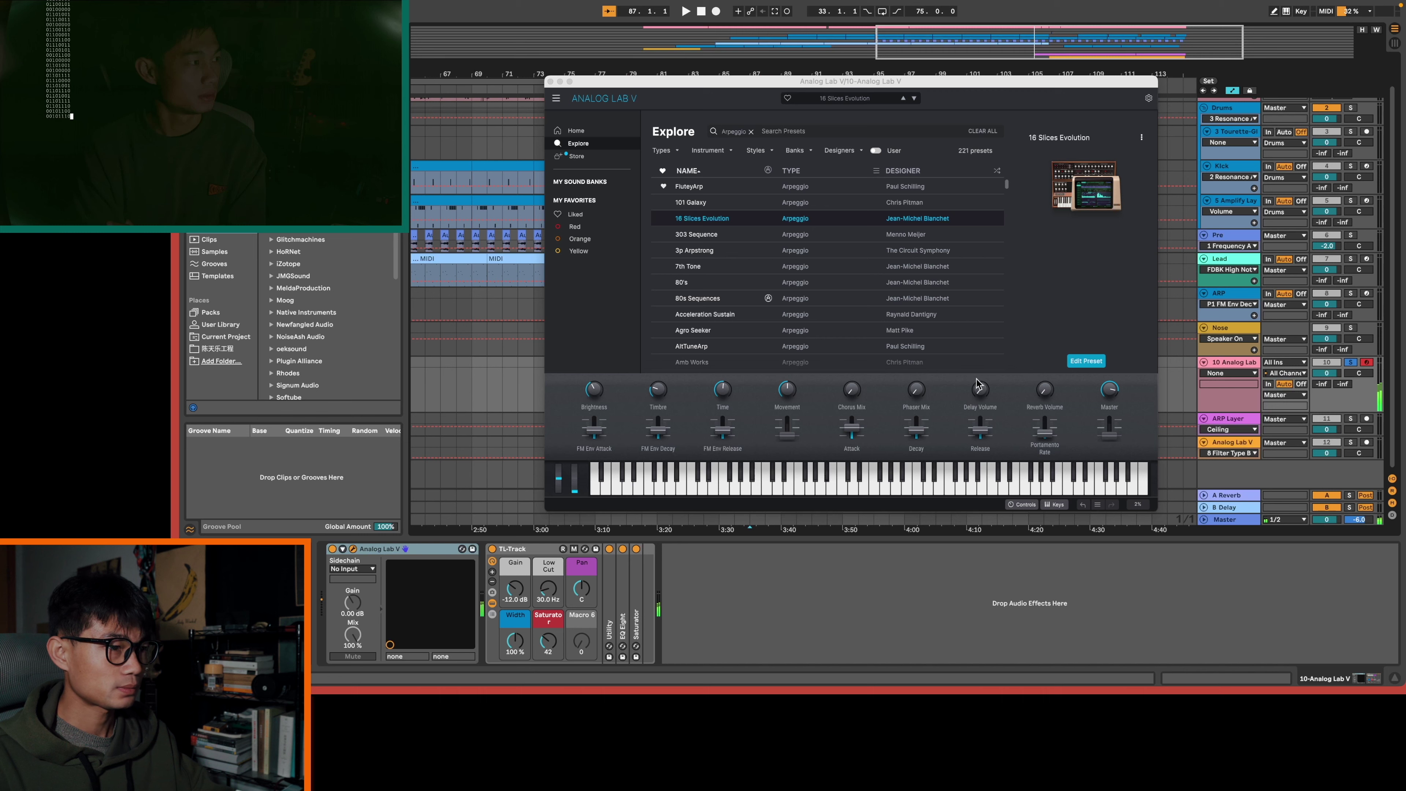
Add an audio track below 10-Analog Lab V, set its input to that track, and arm both tracks for recording
click(1223, 388)
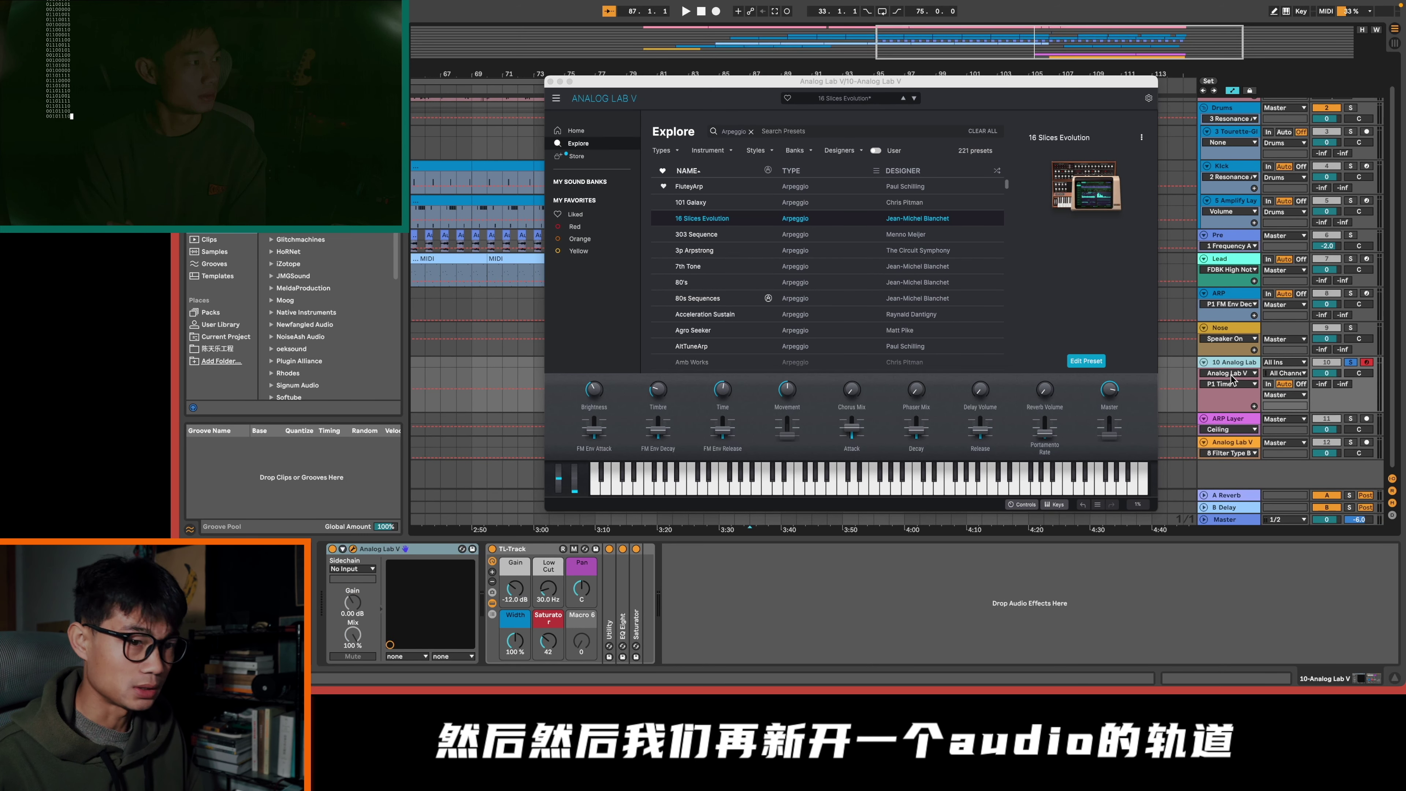
key(super+t)
click(1286, 419)
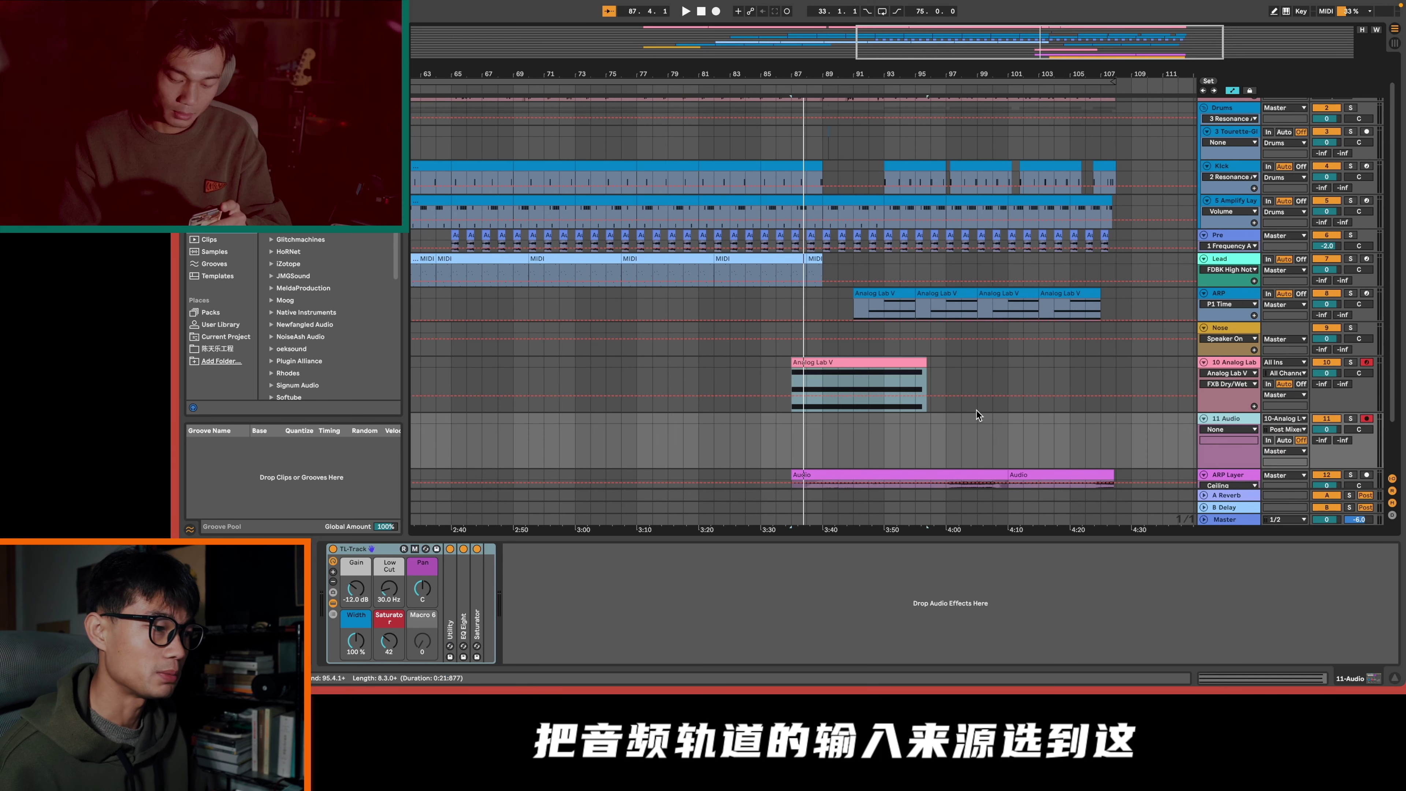
click(839, 369)
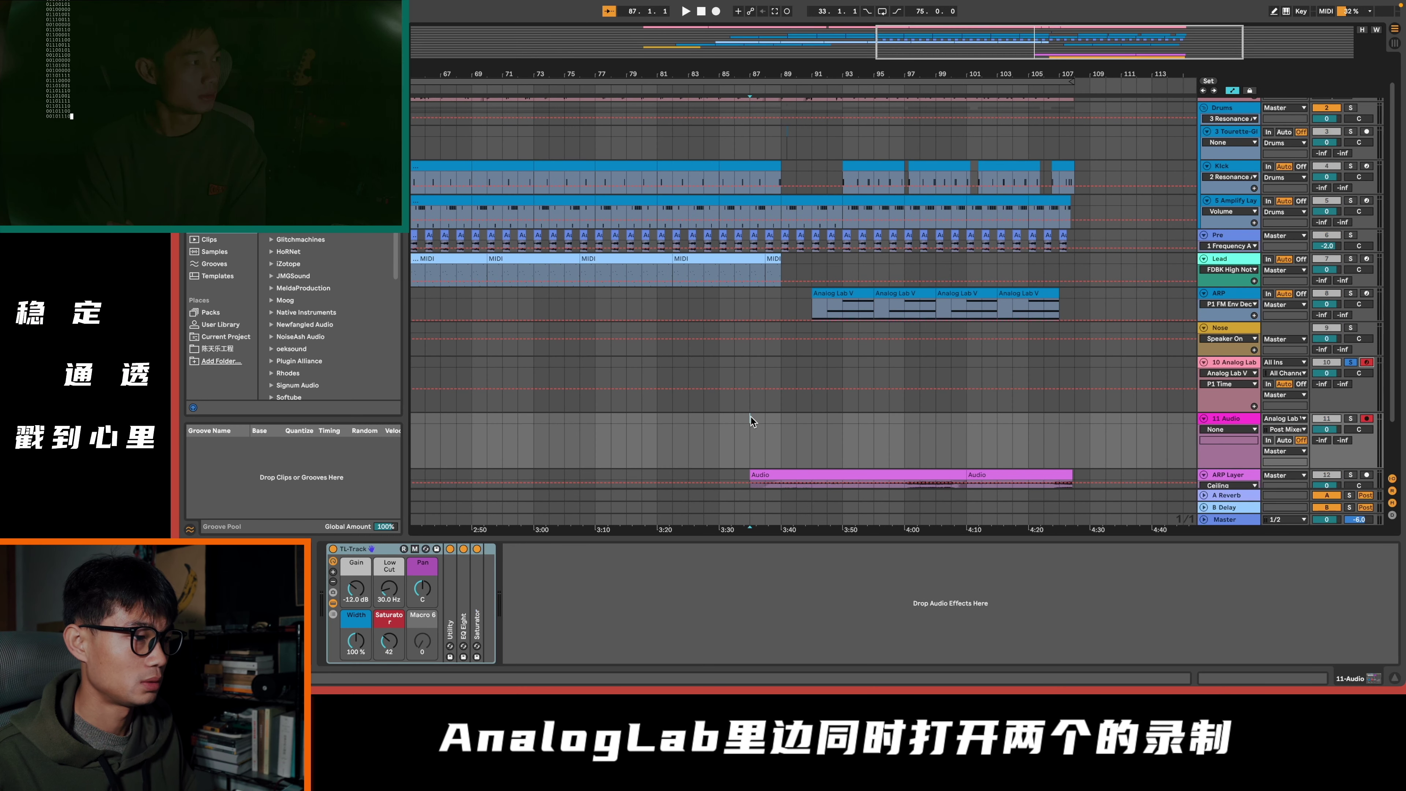
click(1228, 370)
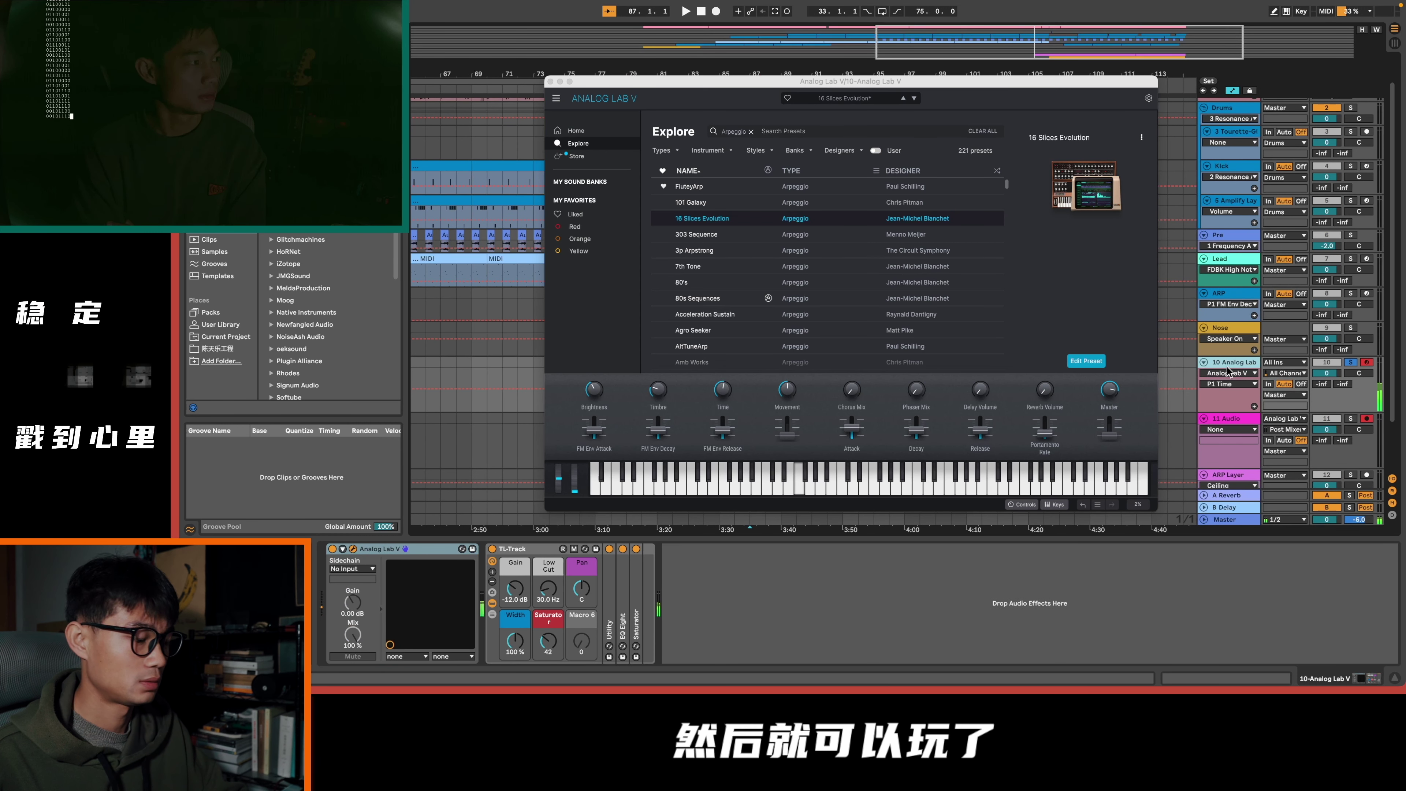
Record both armed tracks from bar 87 while adjusting Analog Lab V's Brightness, Timbre, Time, Movement, Phaser Mix and Release controls
key(F9)
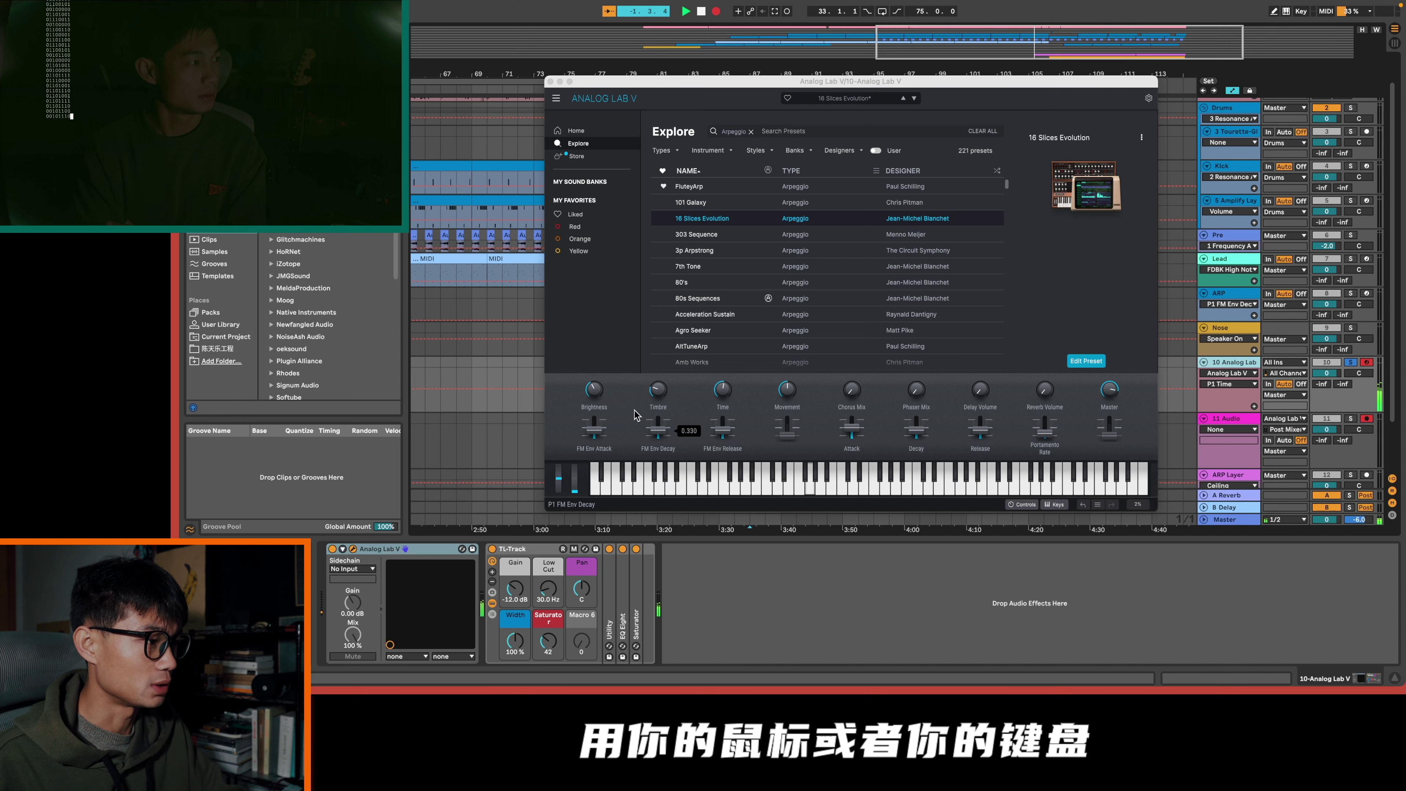
drag(596, 392, 657, 392)
click(722, 389)
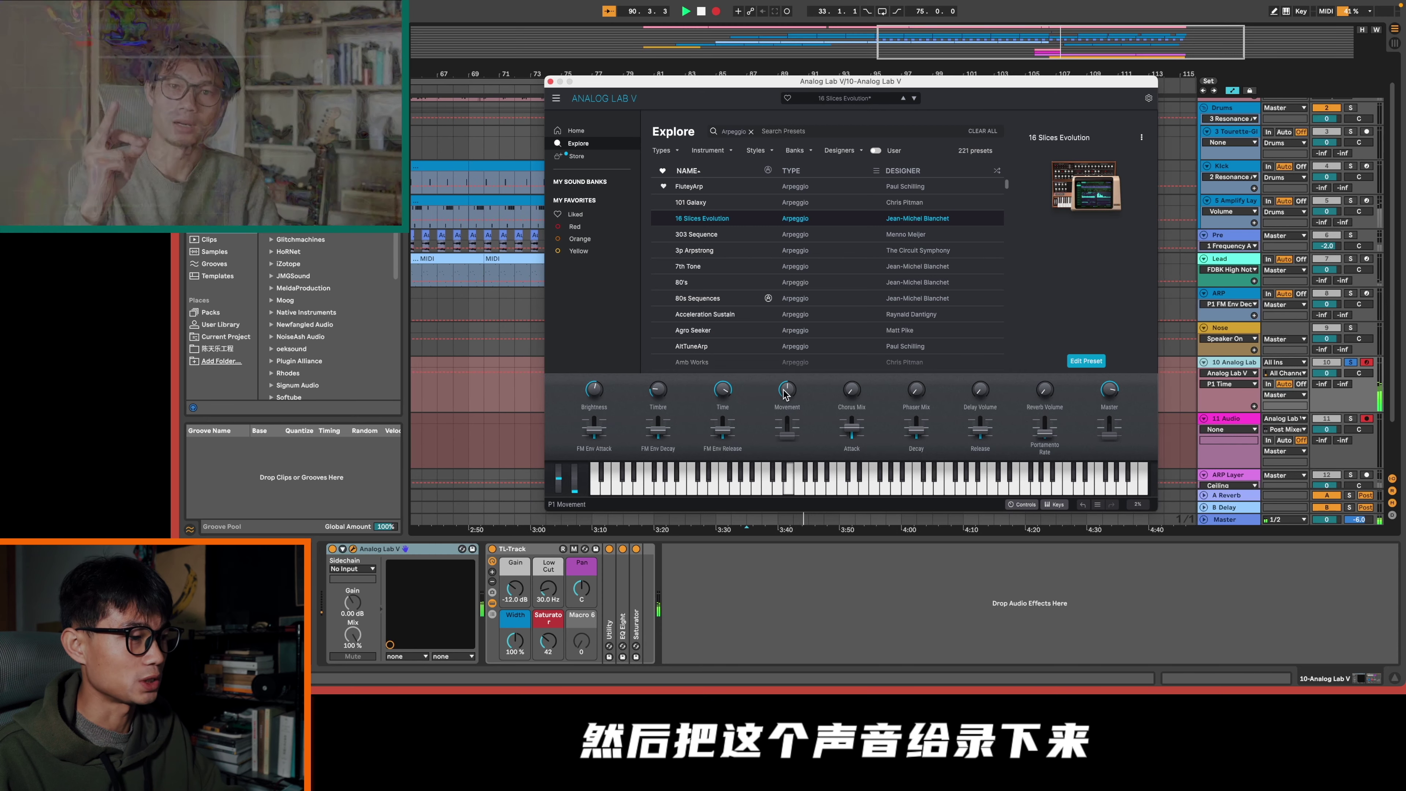
click(916, 389)
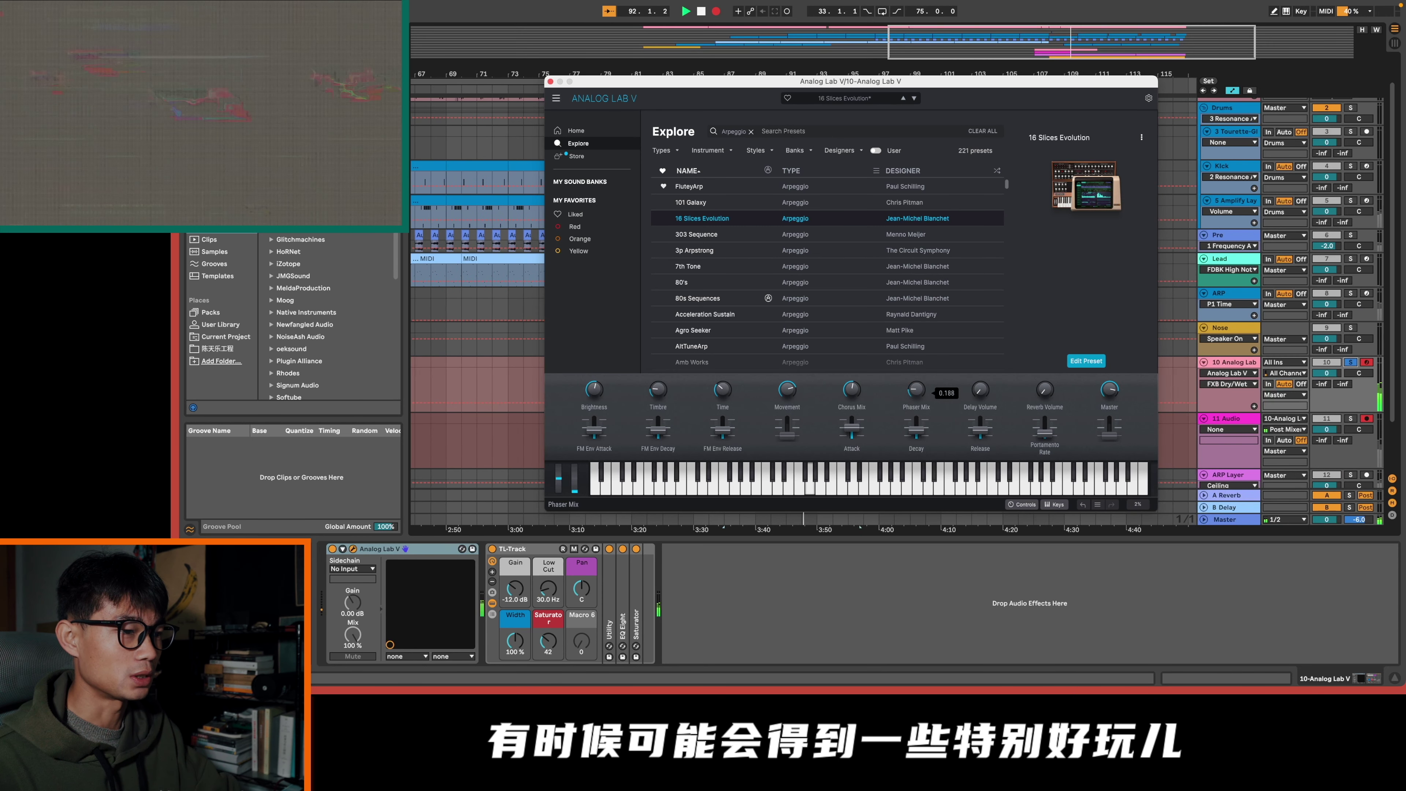
click(980, 426)
drag(981, 427, 980, 430)
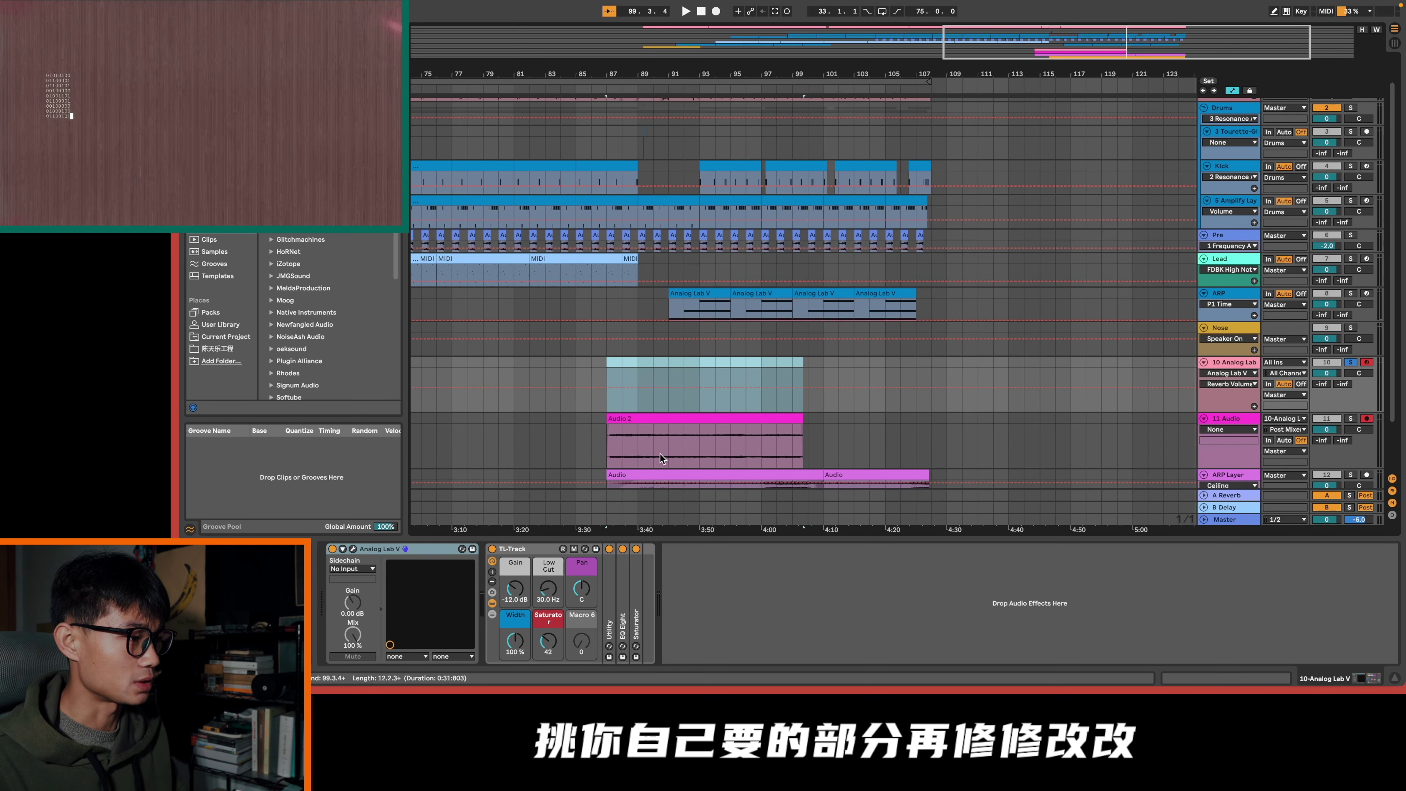
Play the recorded clip on the 11-Audio track from bar 89, stop playback and delete the track
click(614, 448)
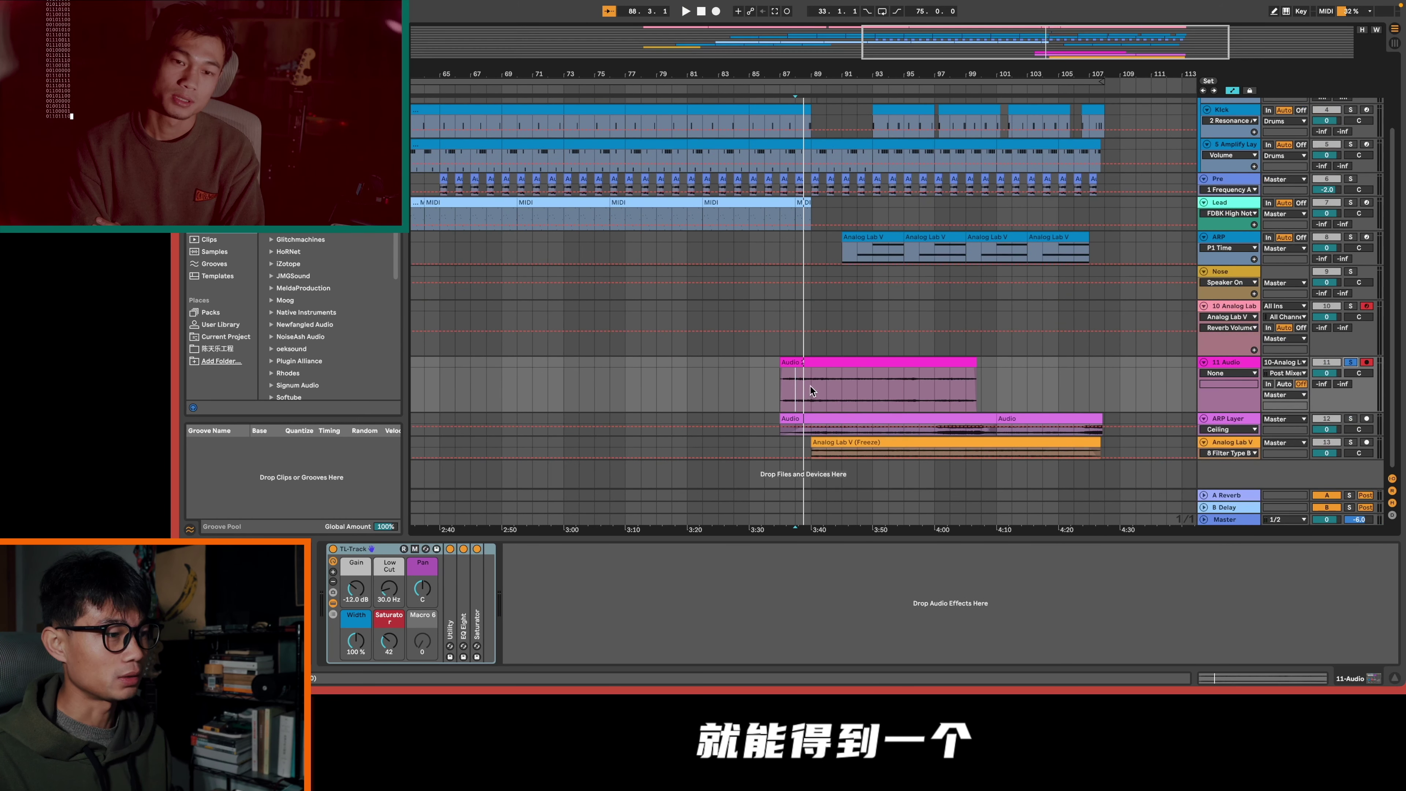
key(space)
click(808, 387)
key(plus)
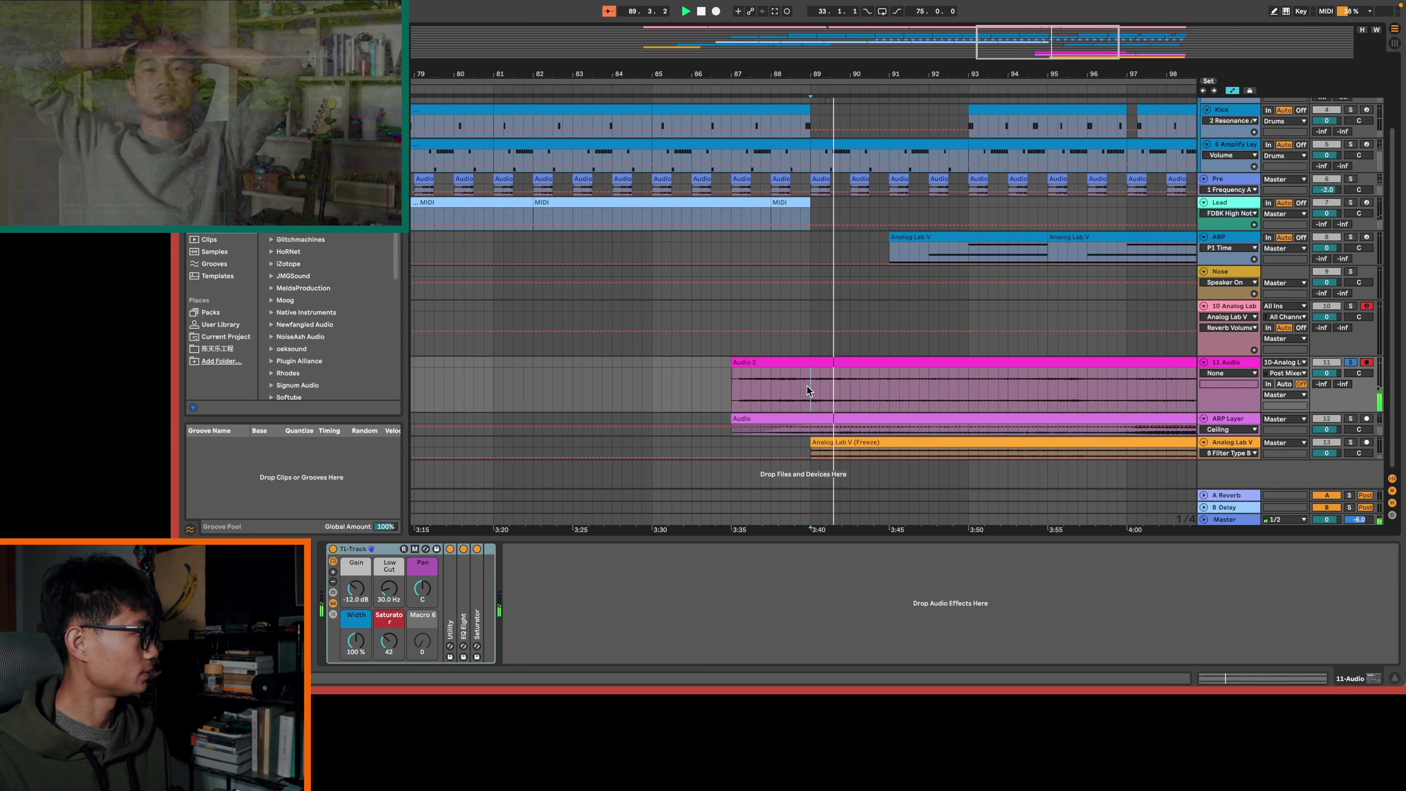
key(space)
key(BackSpace)
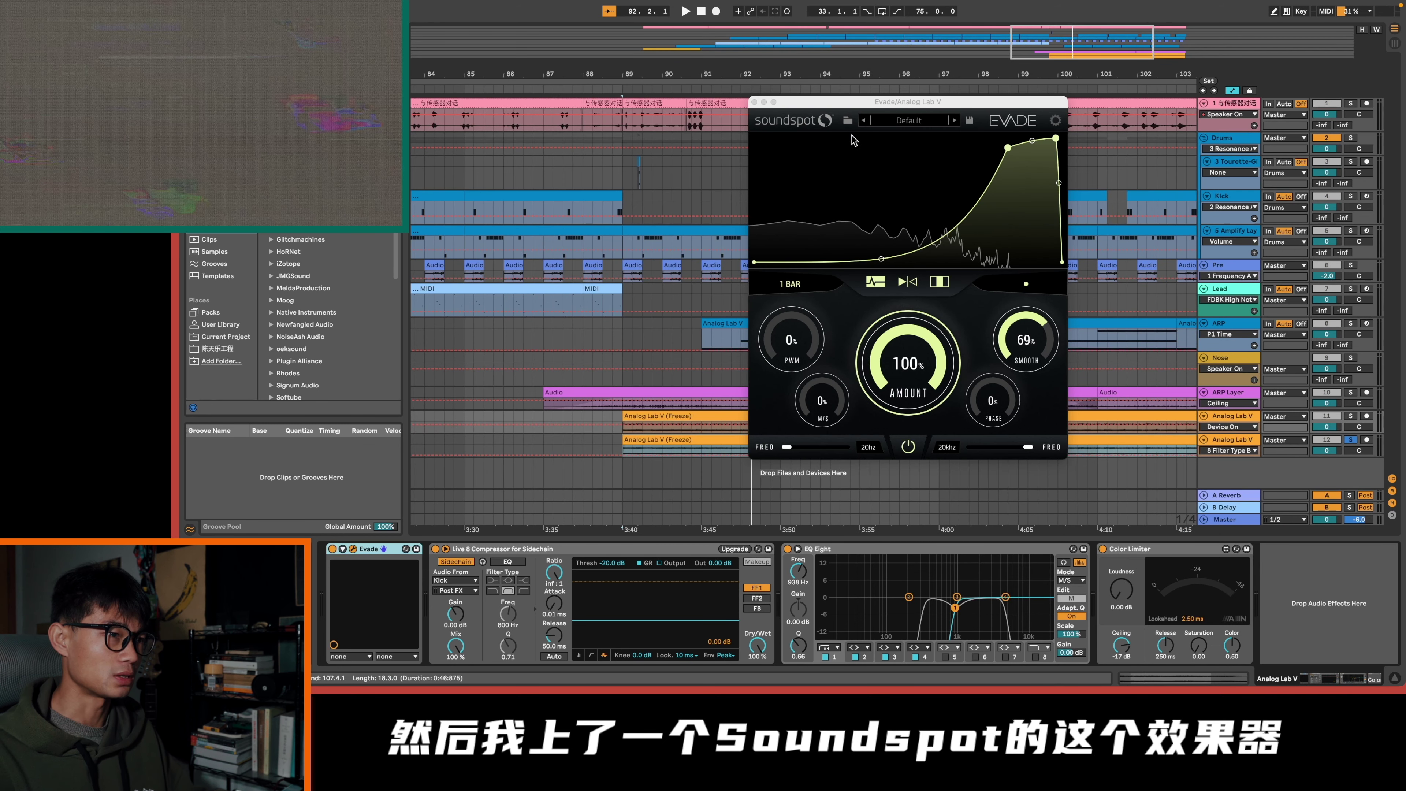
Redraw Evade's curve with its peak near the middle, and change its bar-length setting during playback
drag(915, 100, 908, 127)
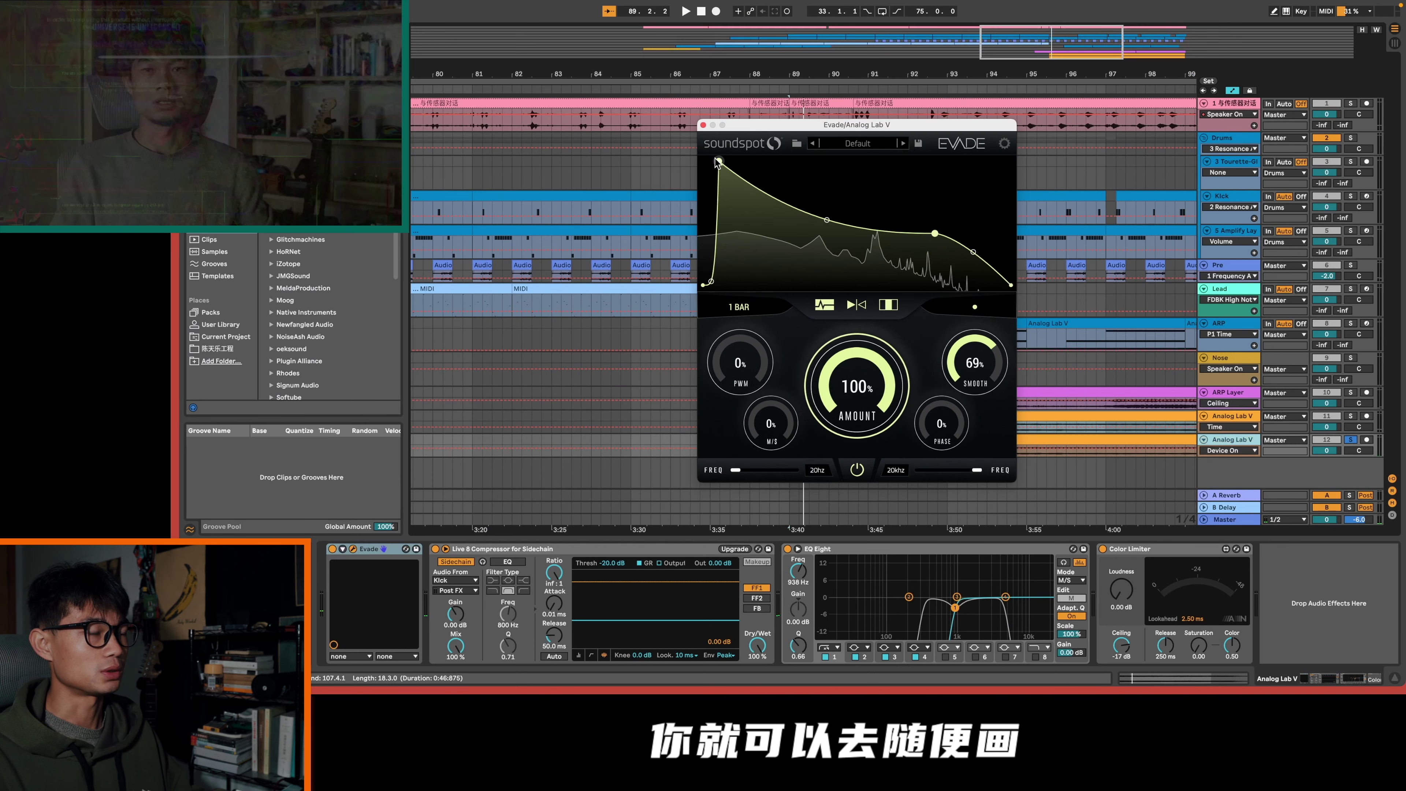
drag(748, 162, 842, 166)
drag(891, 220, 890, 226)
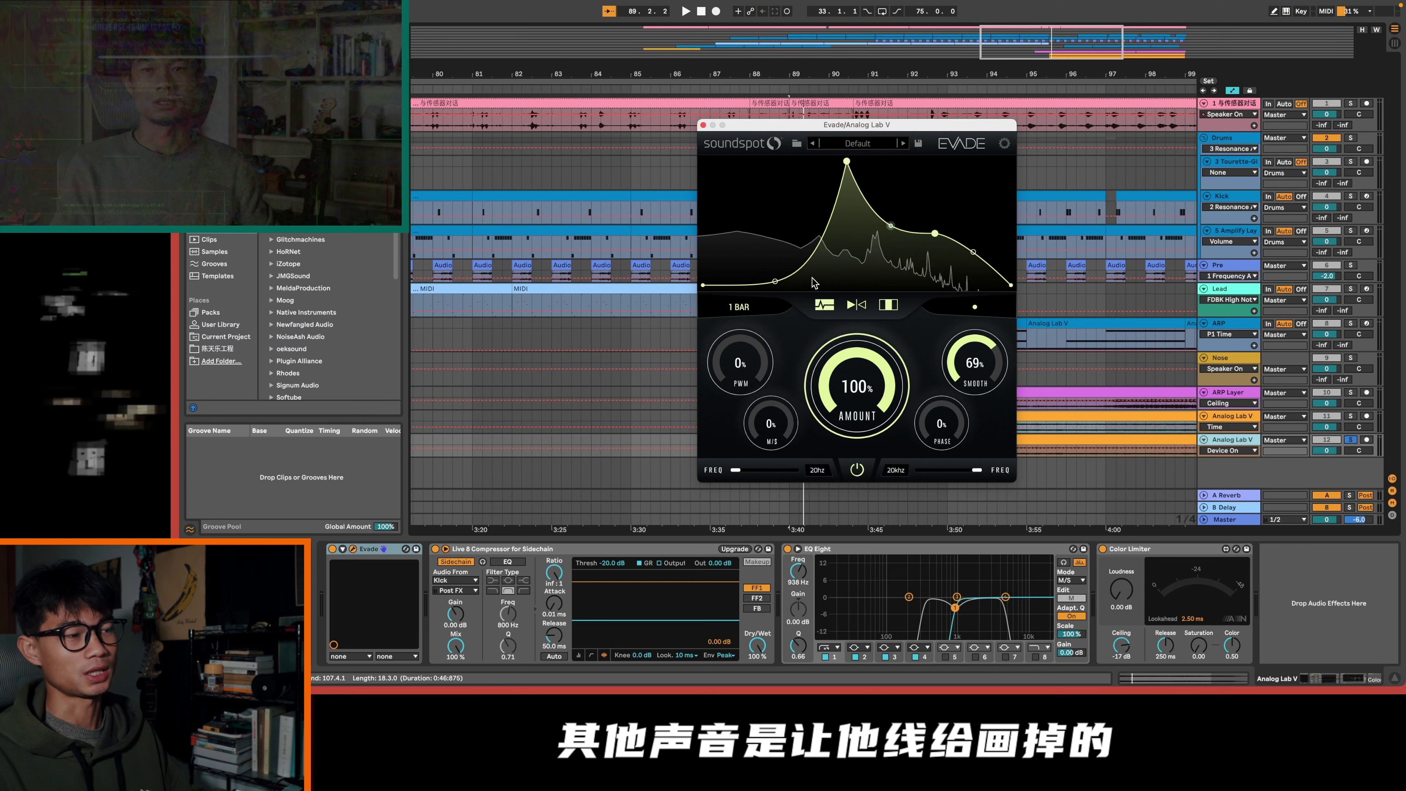
key(space)
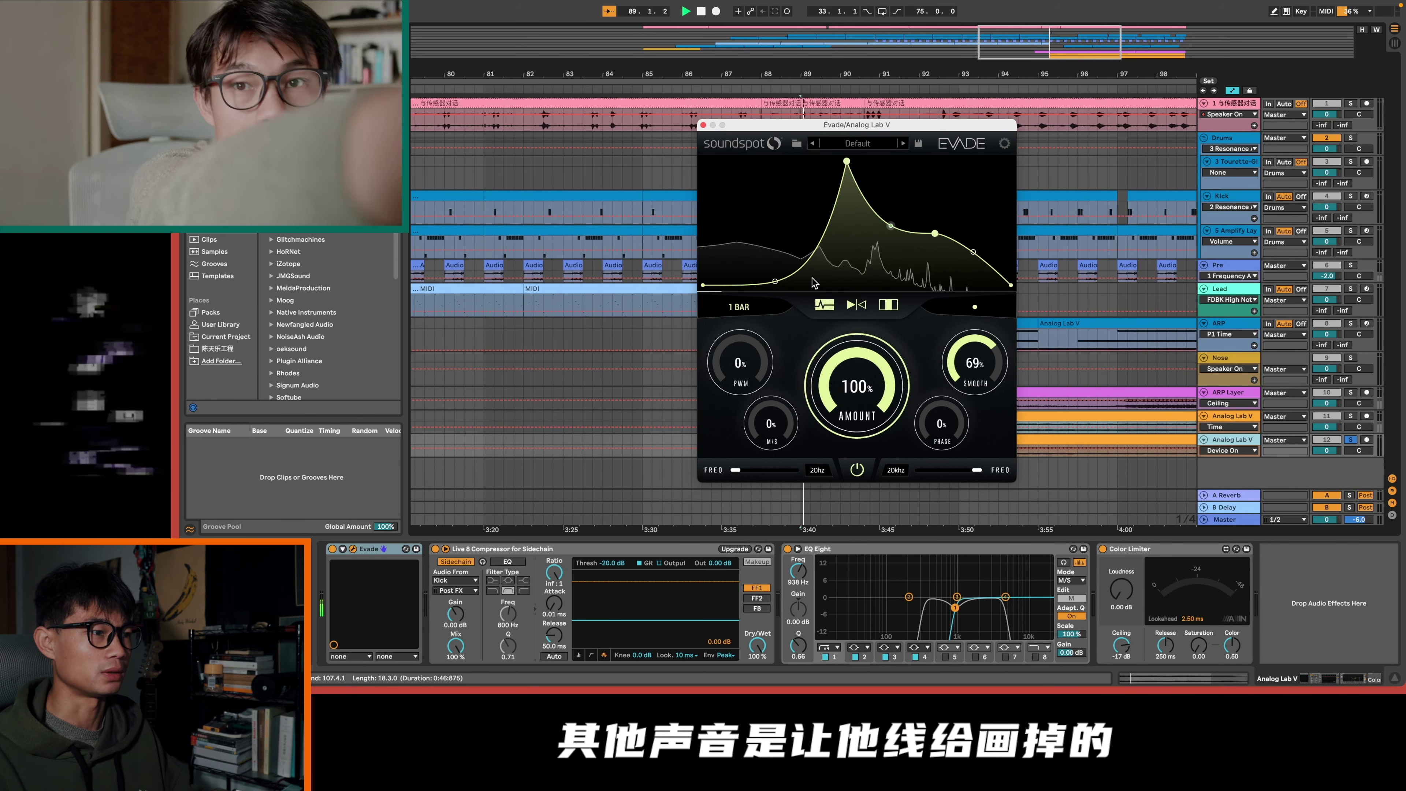
click(739, 306)
click(774, 359)
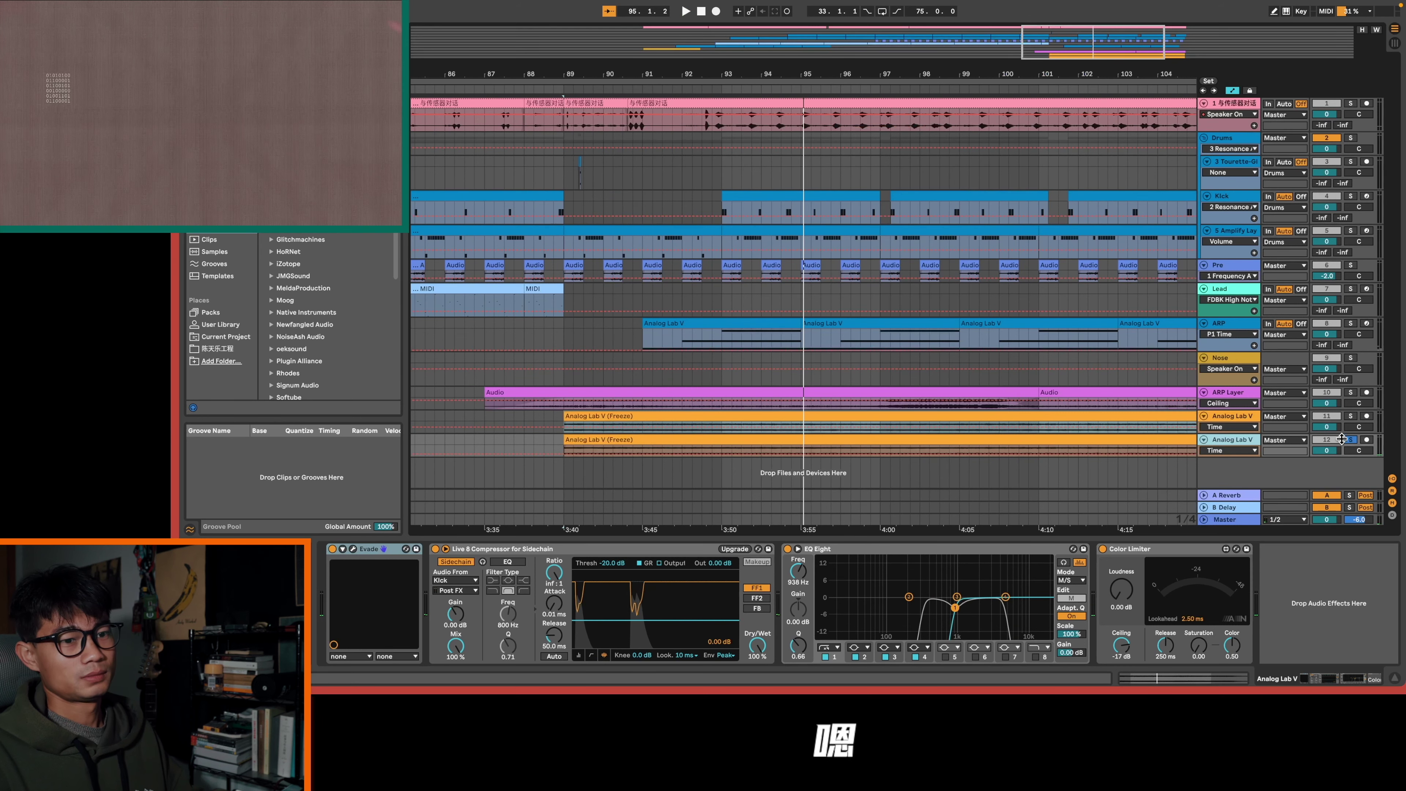
Unsolo the lower Analog Lab V track and play the full arrangement from bar 89
click(1351, 439)
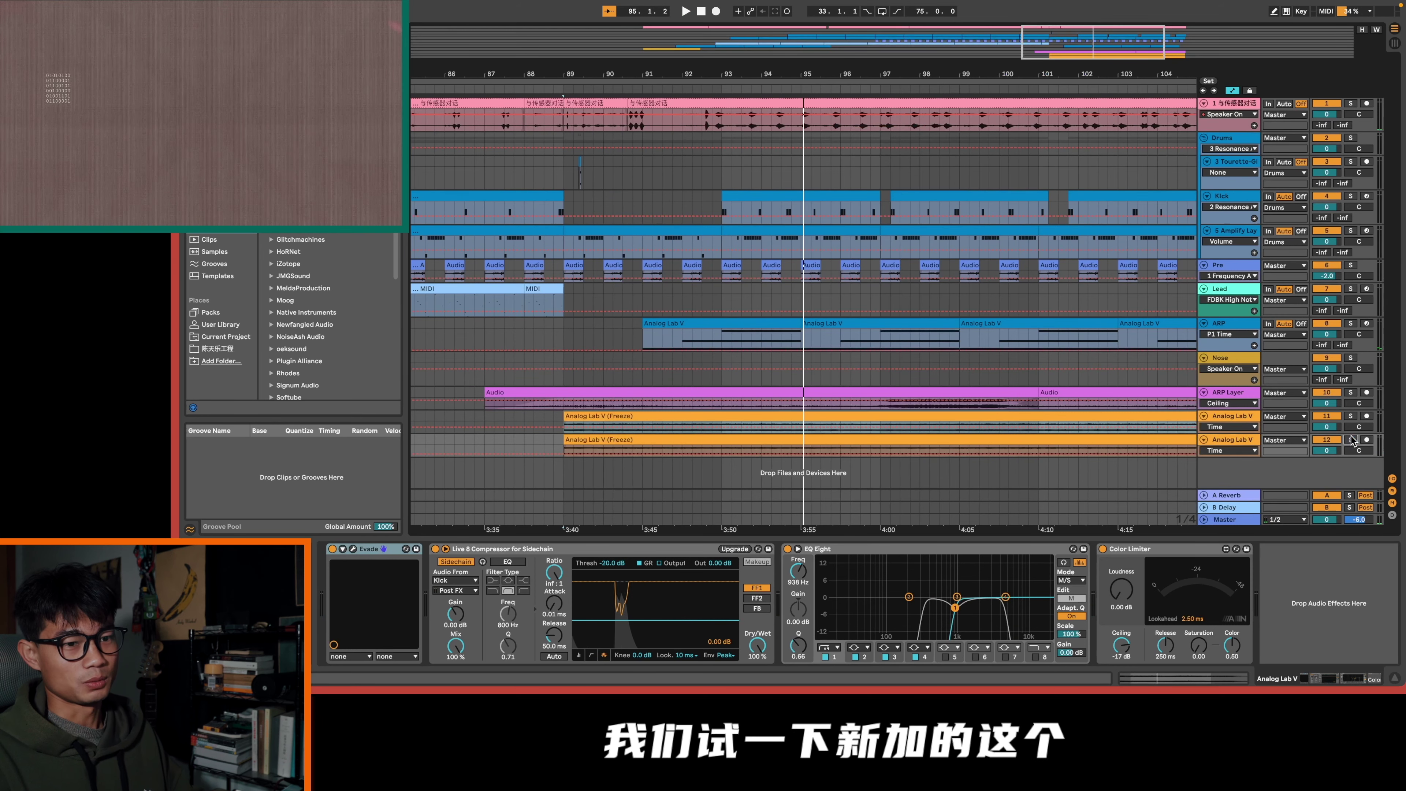
click(637, 416)
key(space)
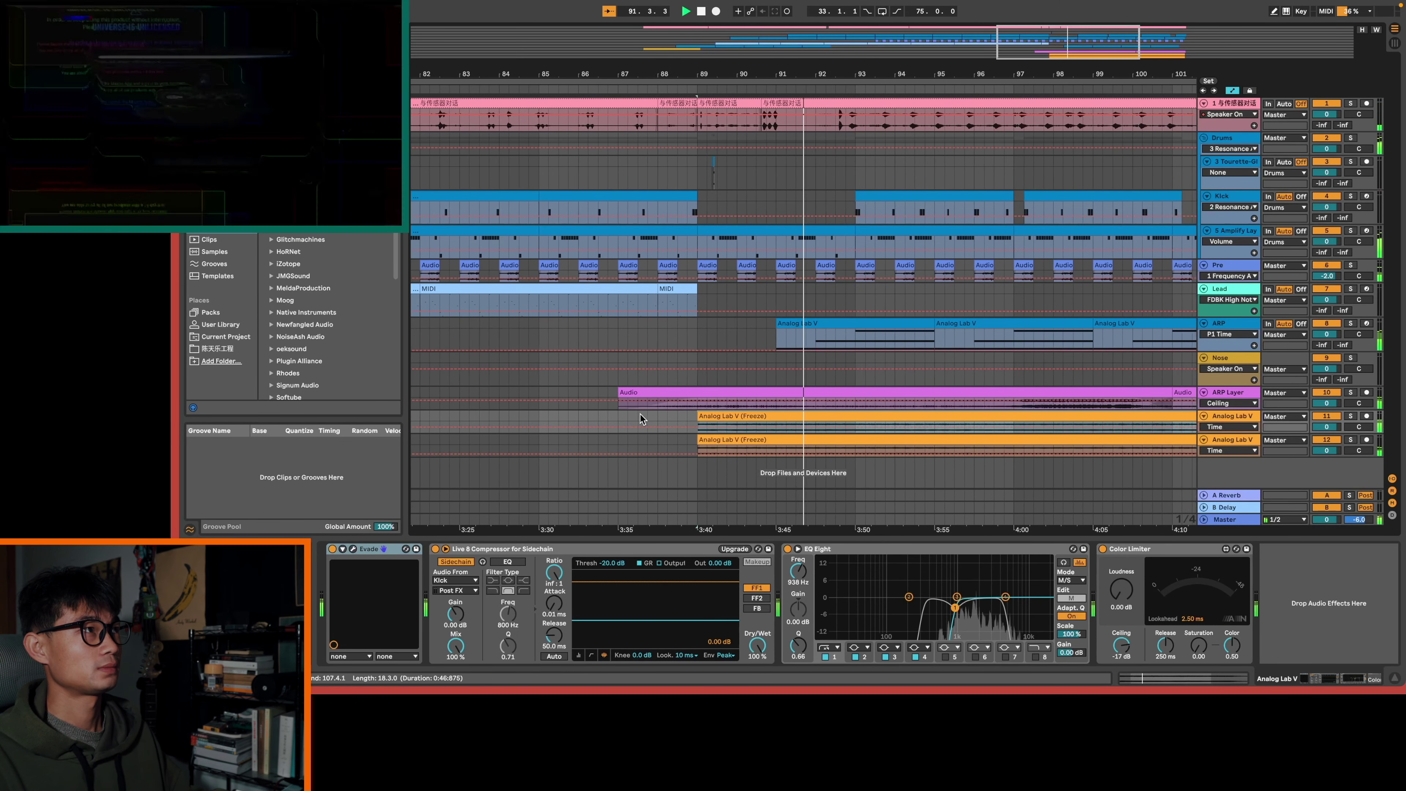
Trim the frozen clip on the lower Analog Lab V track to the section from 93.2.1 to 94.4.1, and play it back
click(1223, 441)
key(Delete)
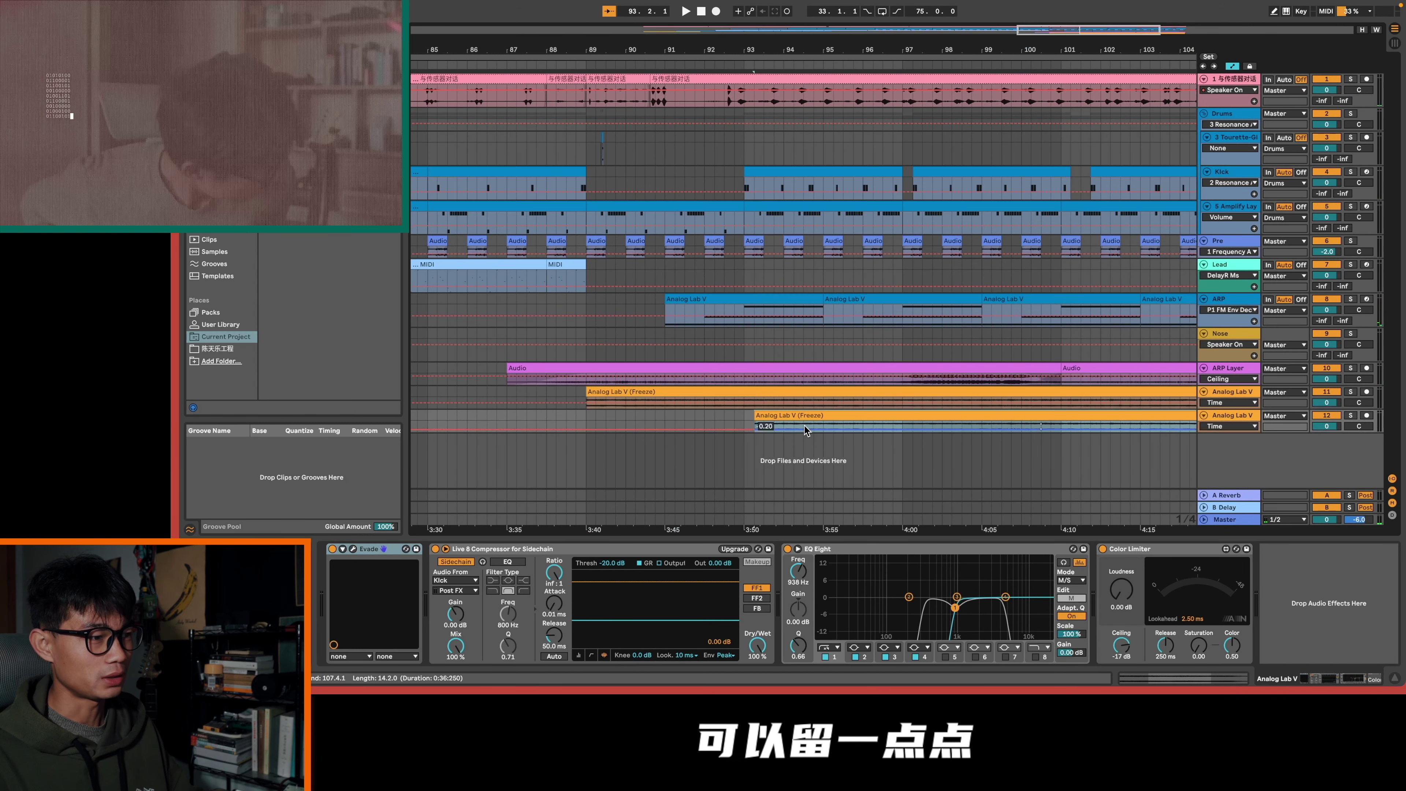
click(813, 425)
key(super+e)
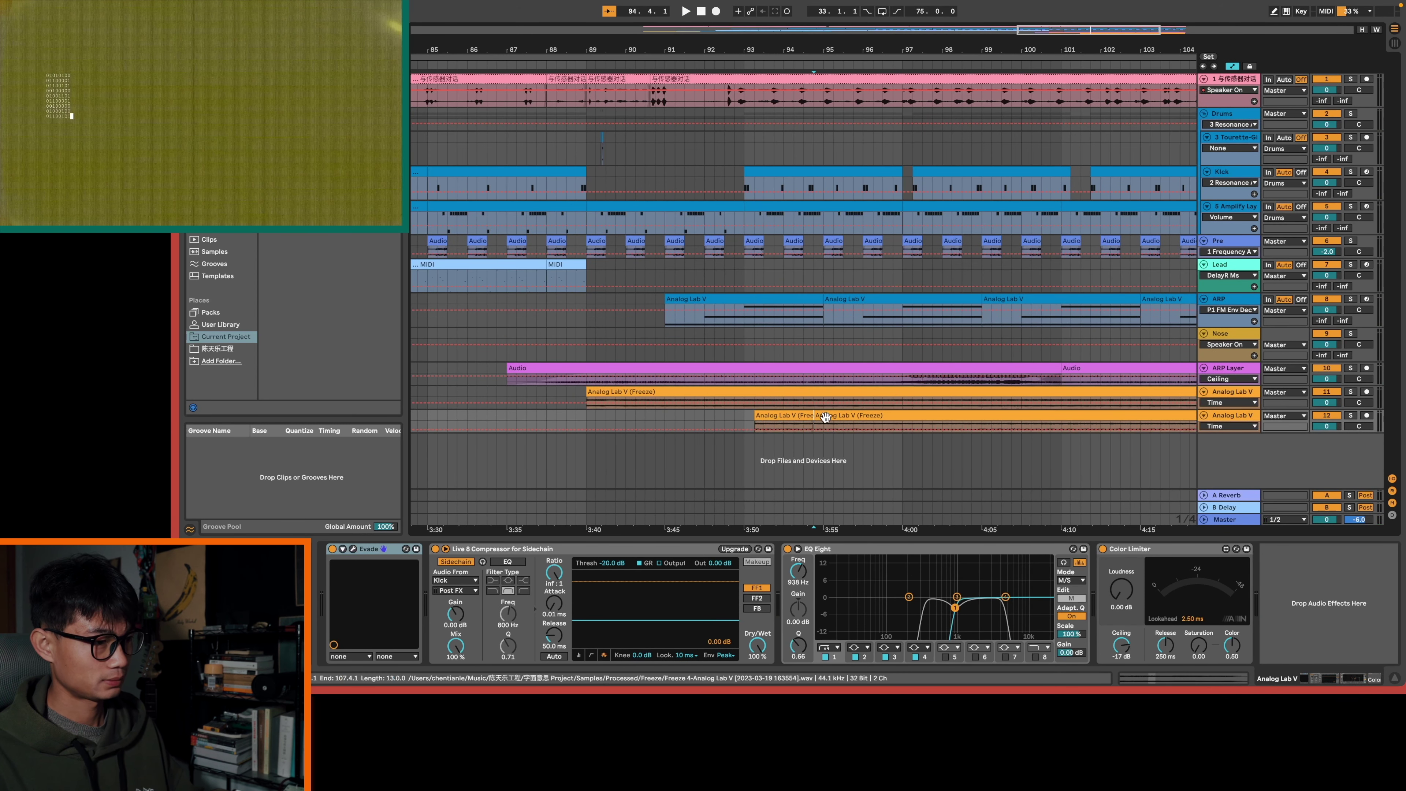
key(Delete)
click(739, 422)
key(space)
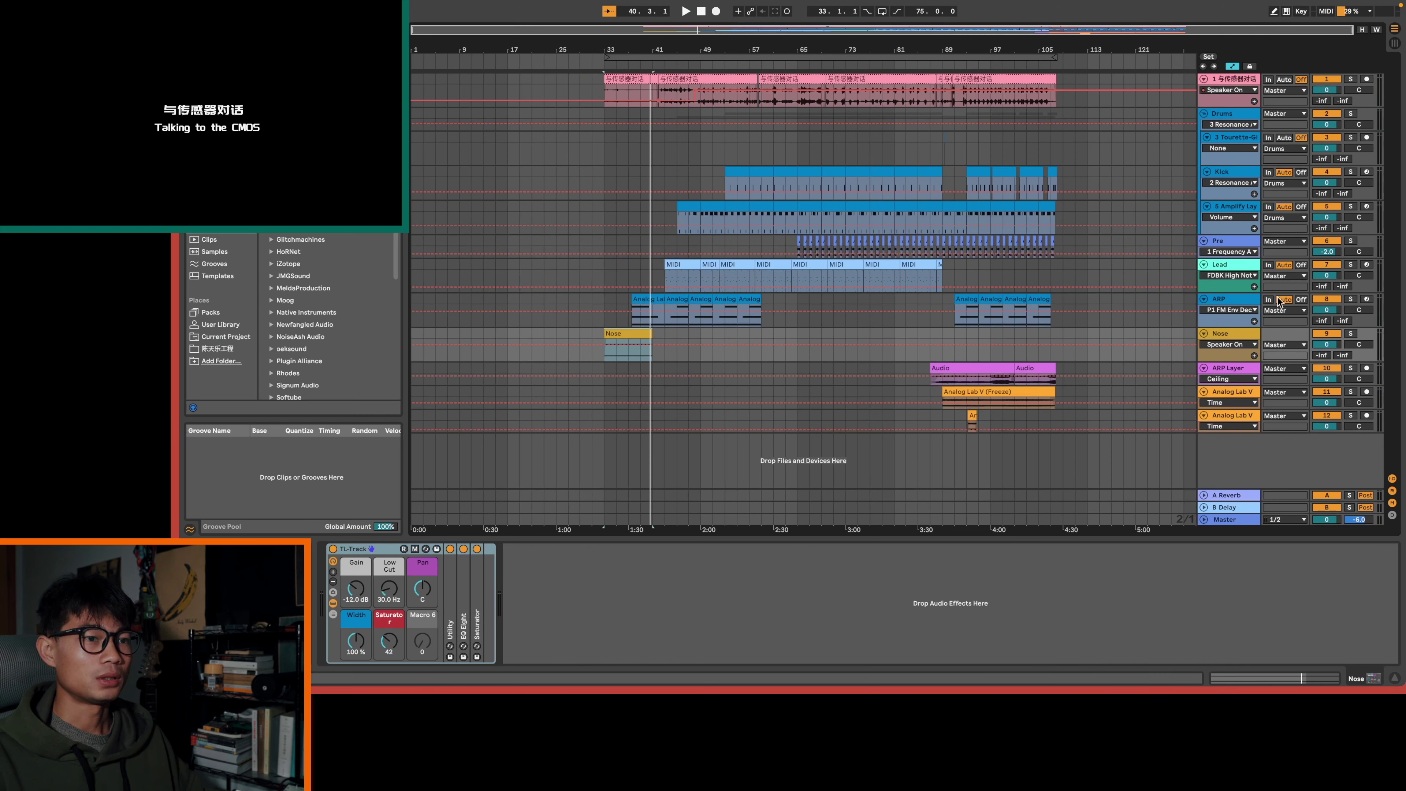
Select the soloed Pre track and listen to its repeating glitch clips from bars 65 and 66
click(1249, 244)
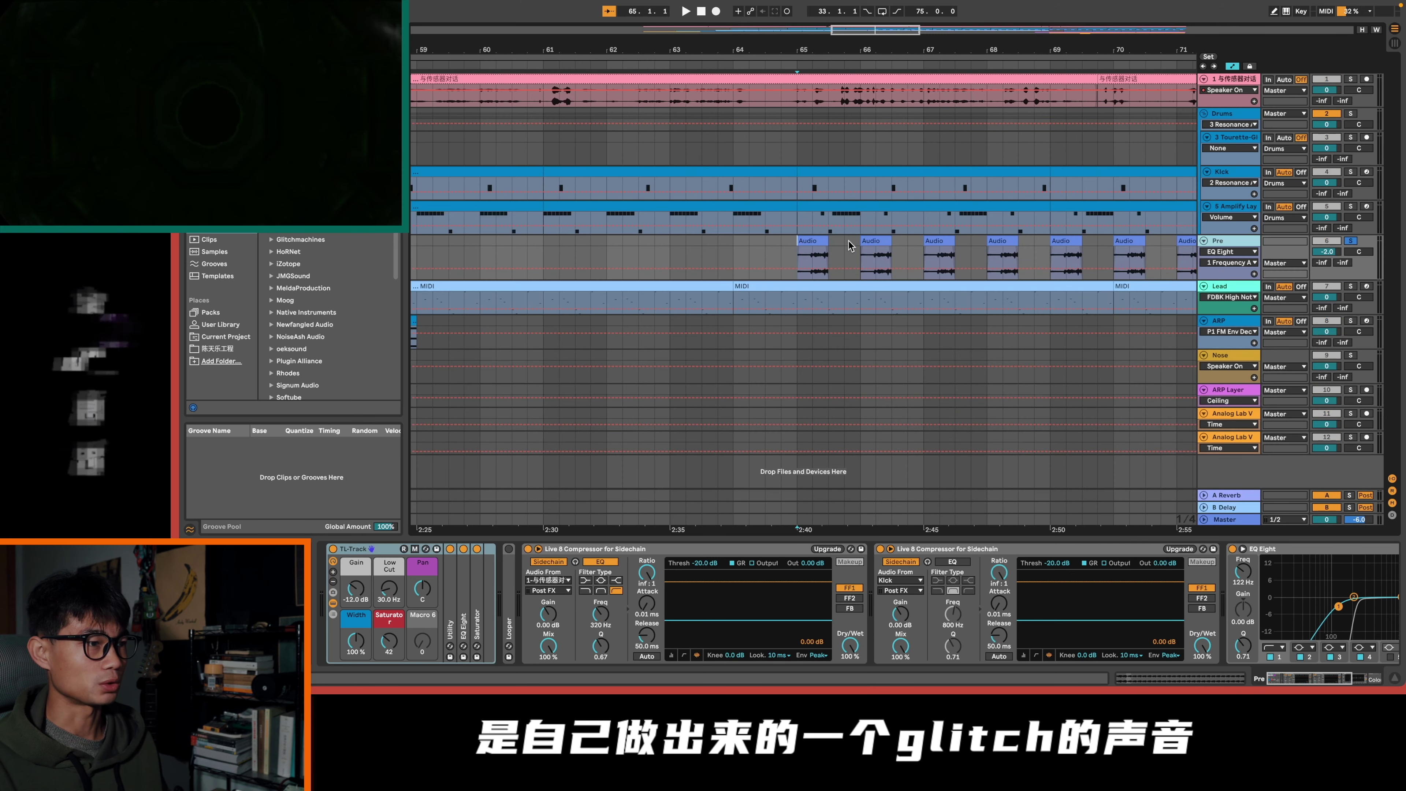
click(818, 242)
click(814, 251)
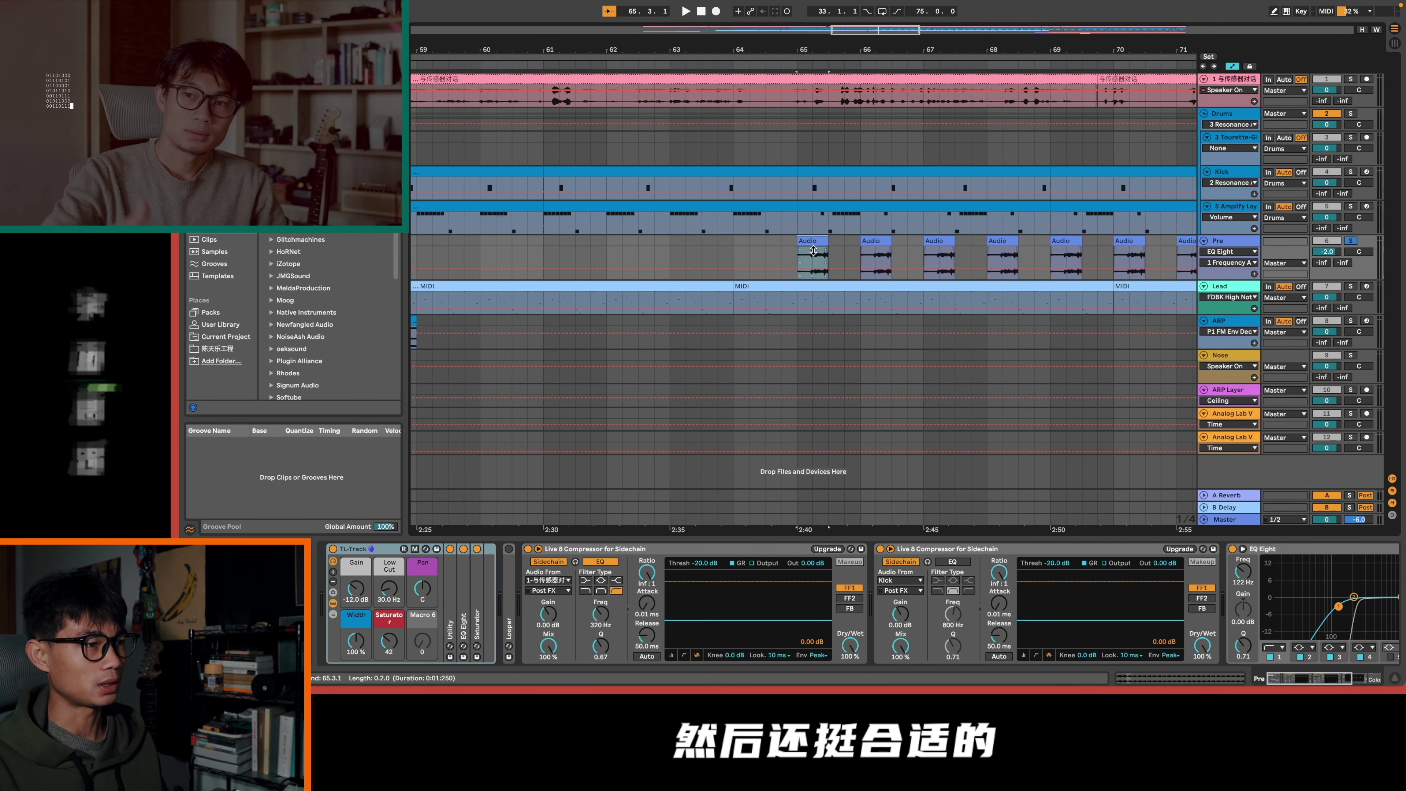
key(space)
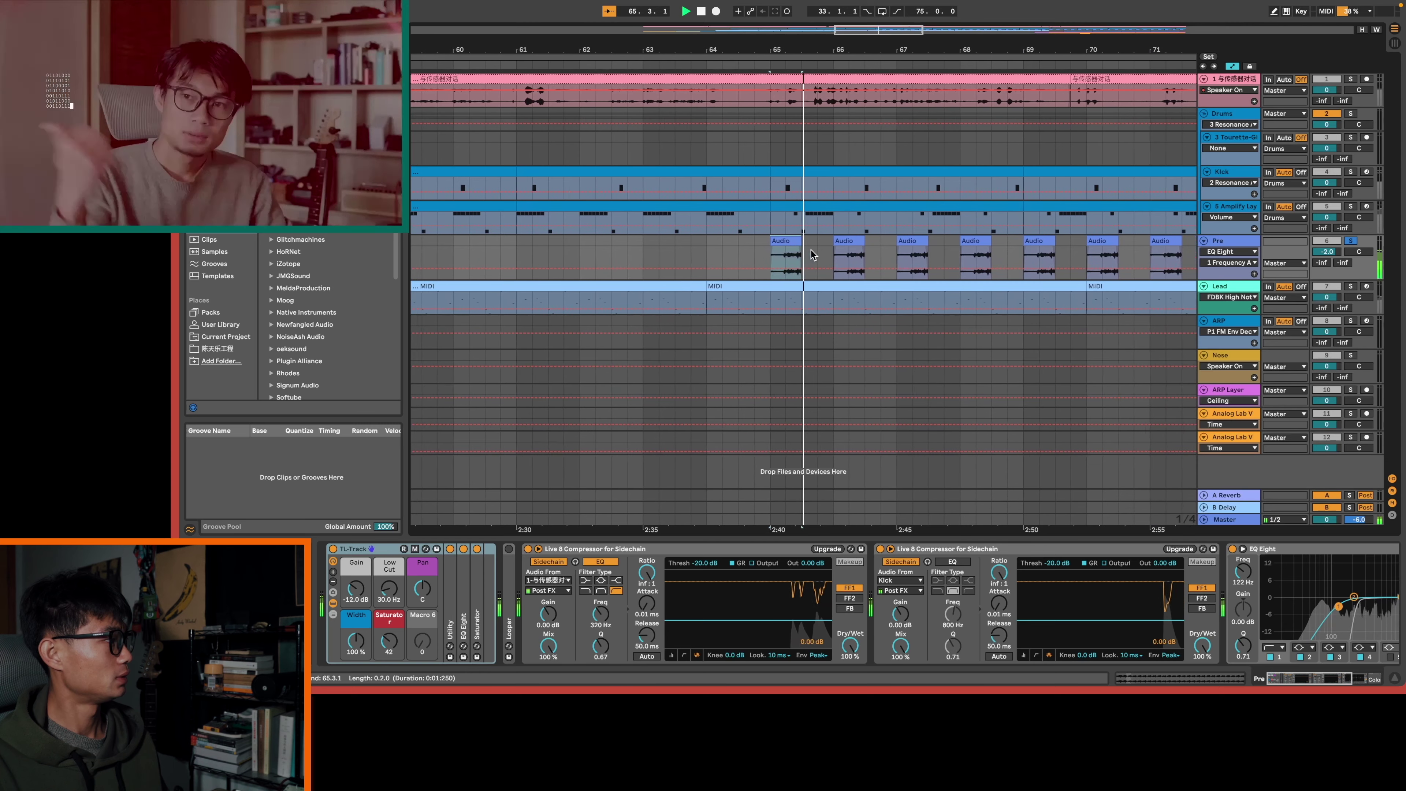
key(space)
click(826, 242)
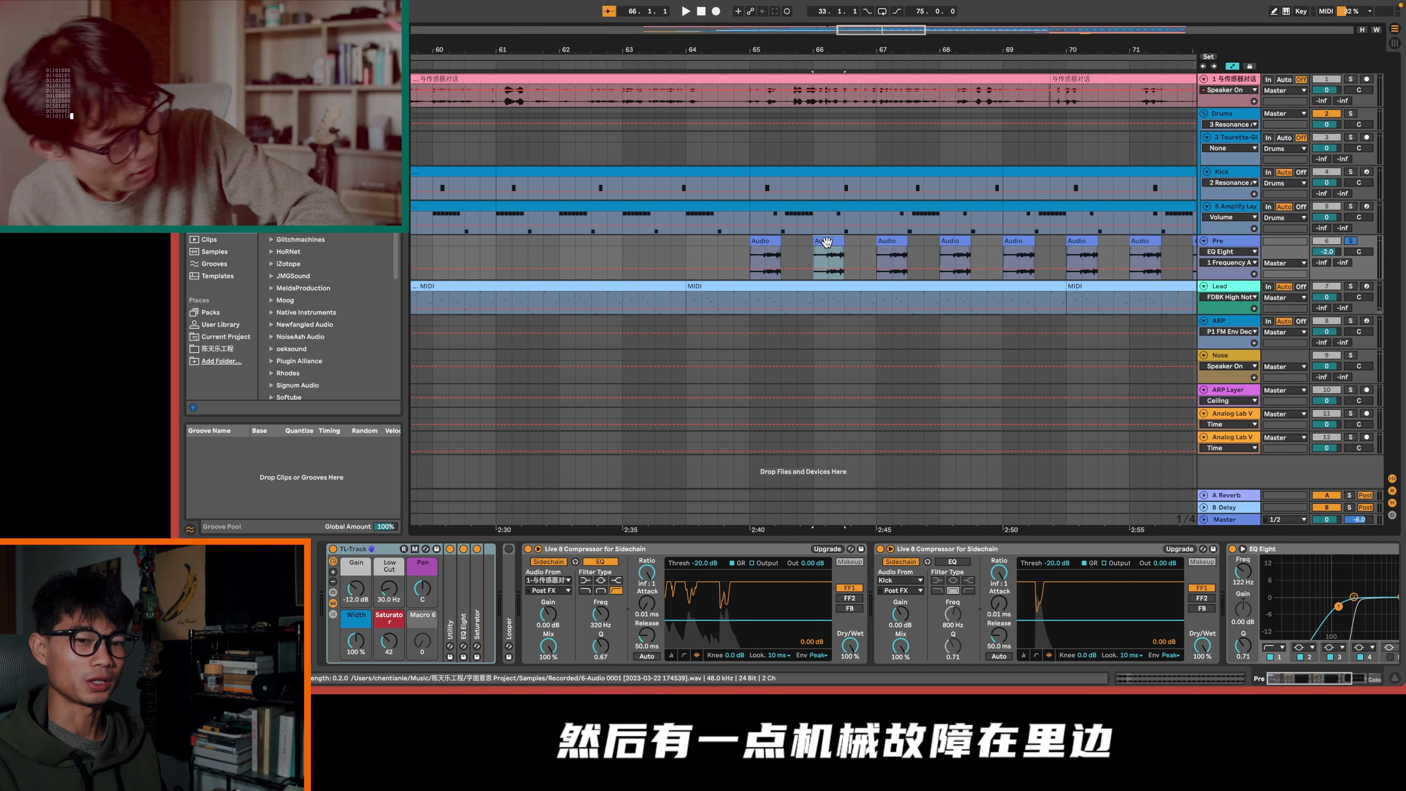
key(space)
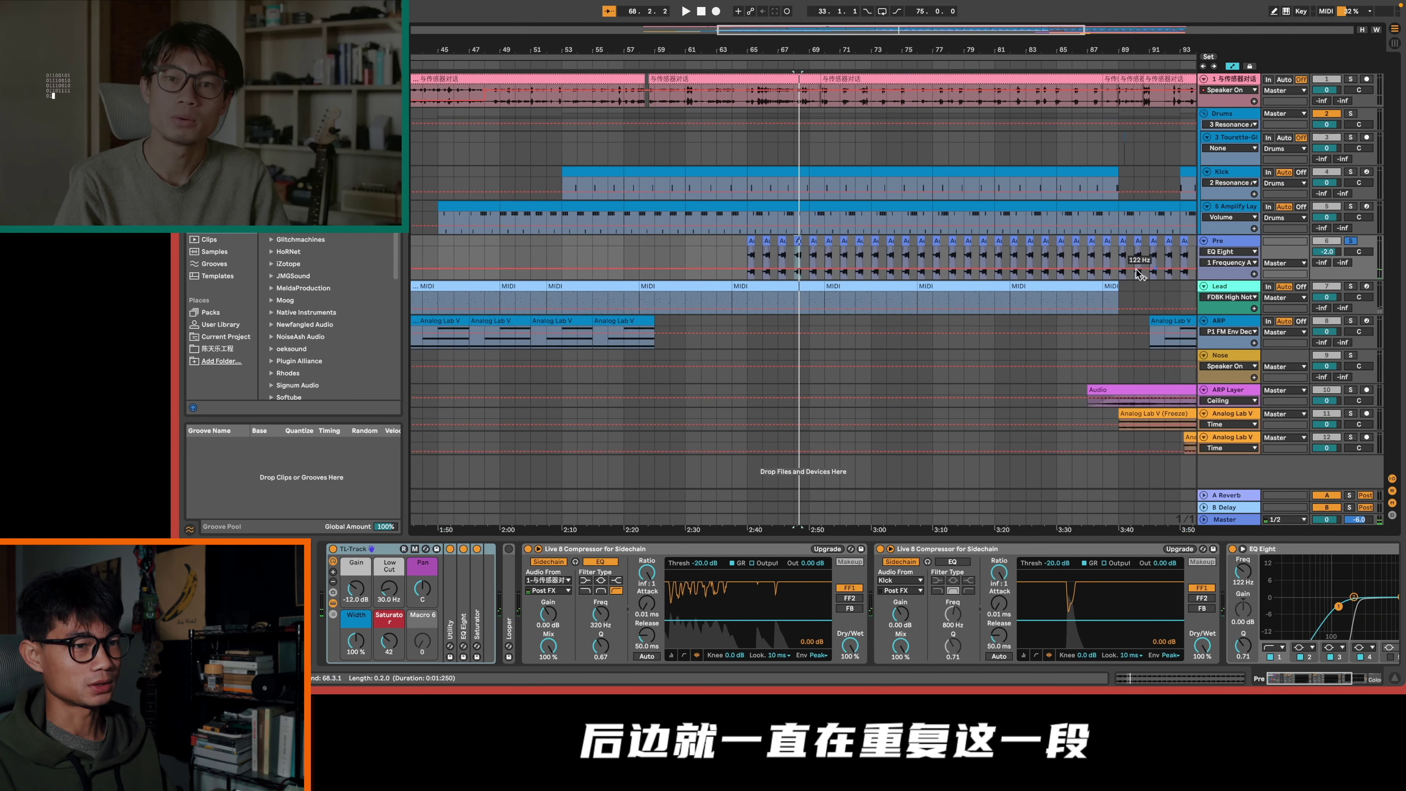
Browse the drum samples, place LensFlare_118_TopDrums on the new audio track at bar 65, and add Looper to the track
scroll(1068, 277, right, 3)
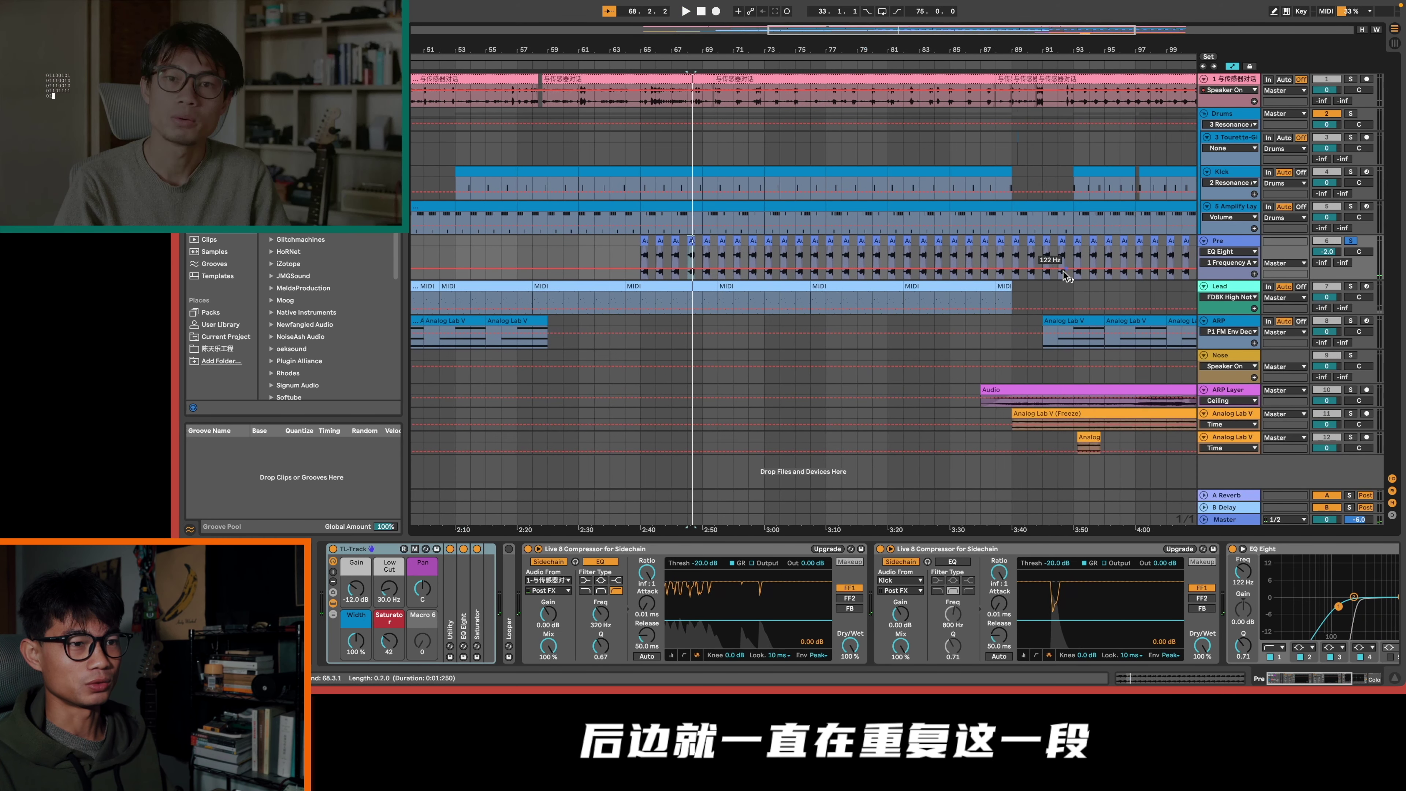
key(minus)
key(plus)
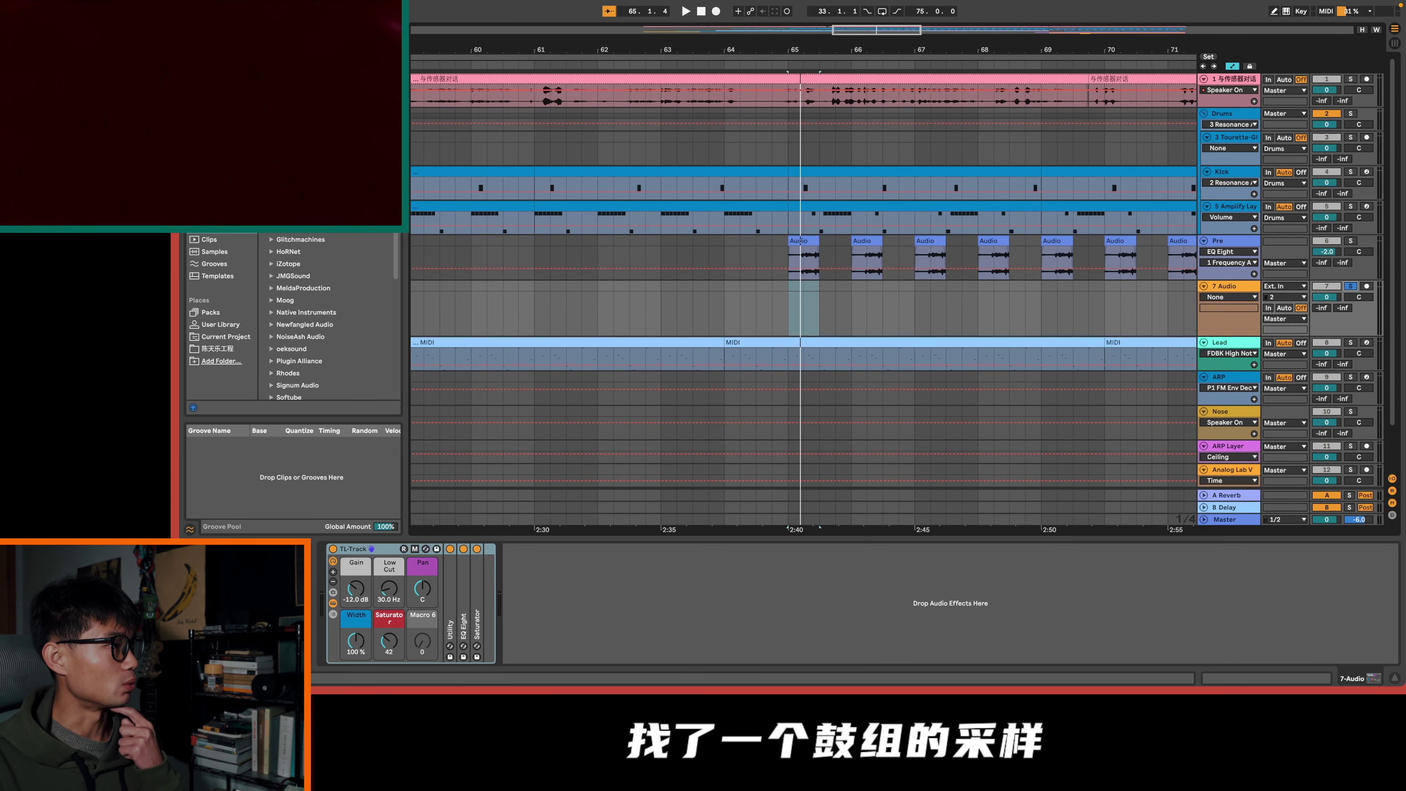
click(214, 251)
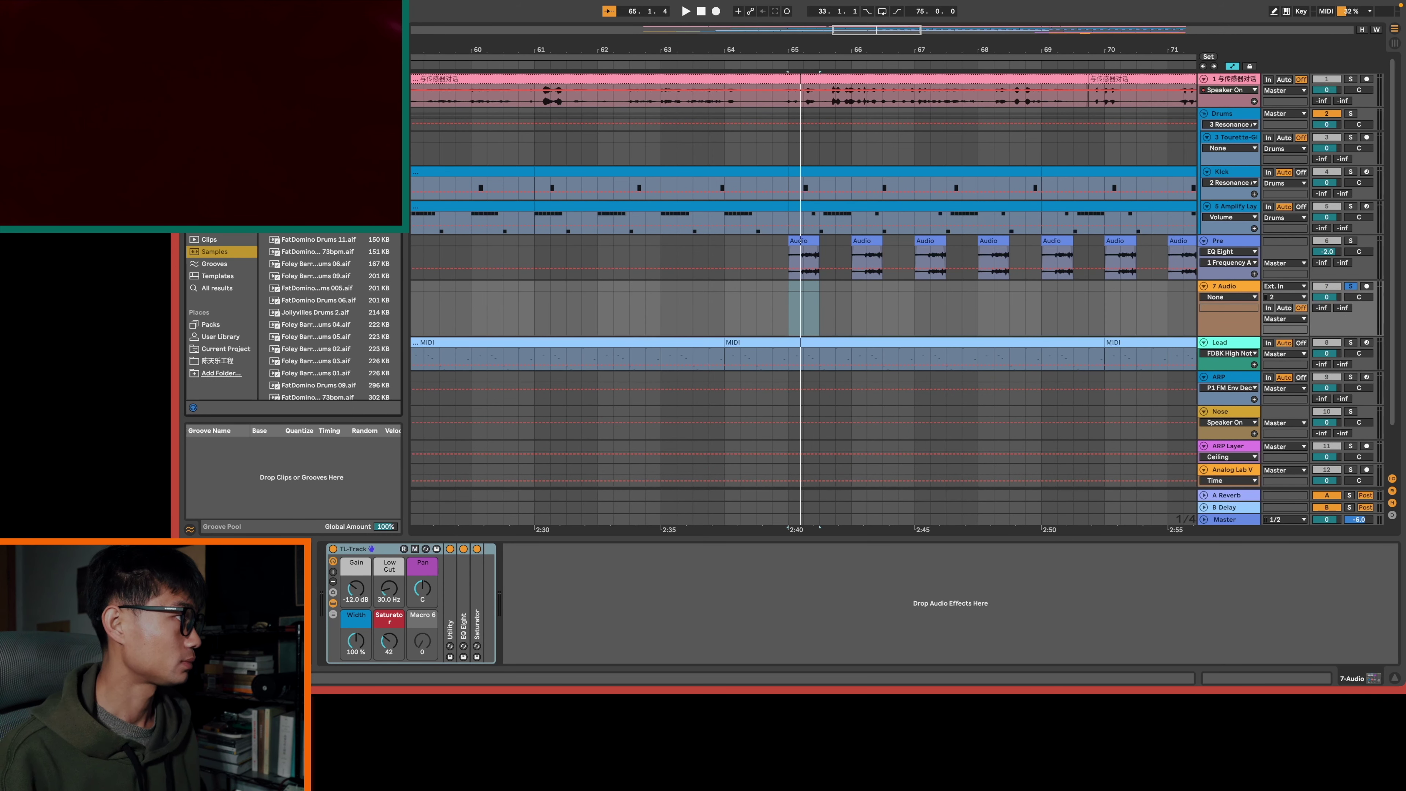
scroll(309, 312, down, 10)
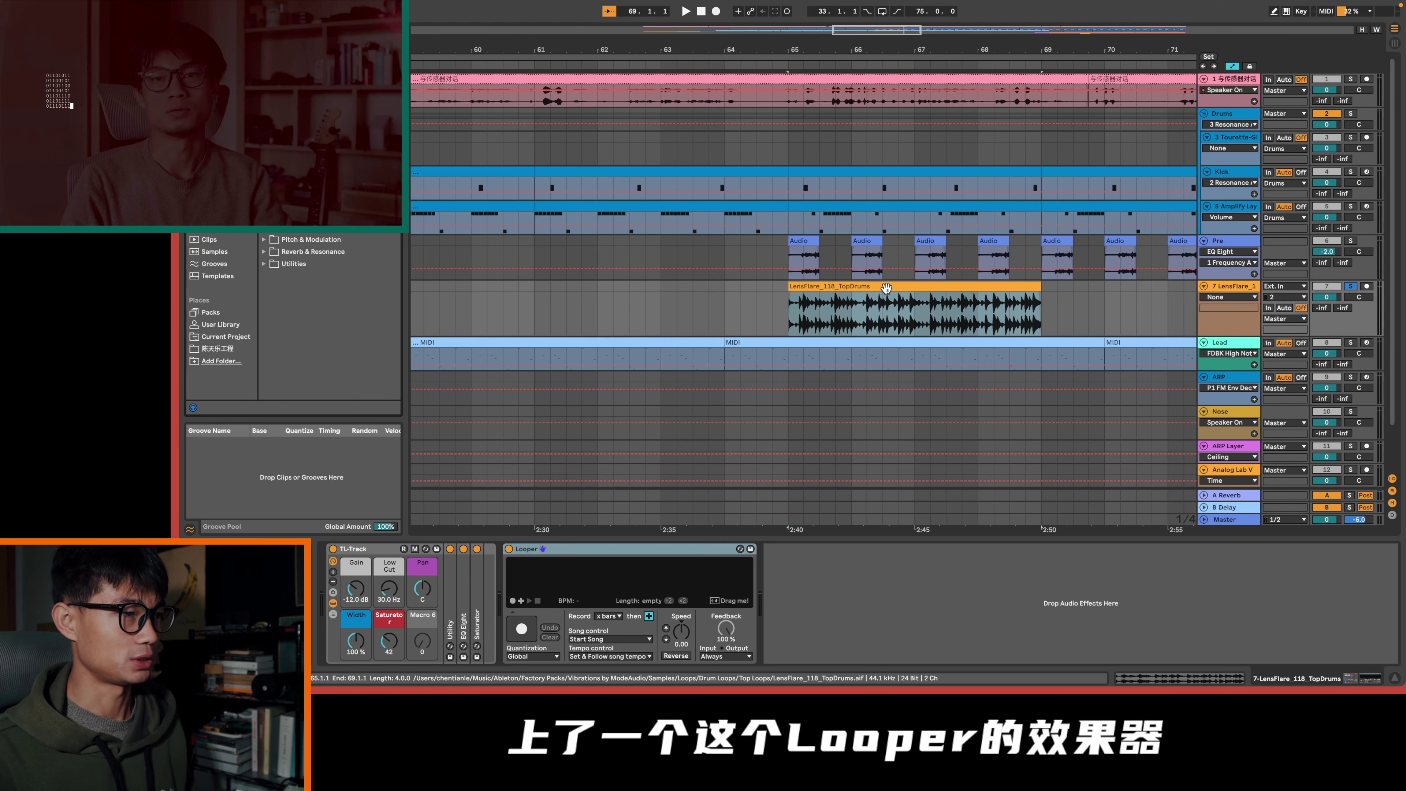
Load the LensFlare drum loop into Looper, raise the speed to 11.0 and reverse the playback
drag(887, 288, 634, 585)
click(683, 601)
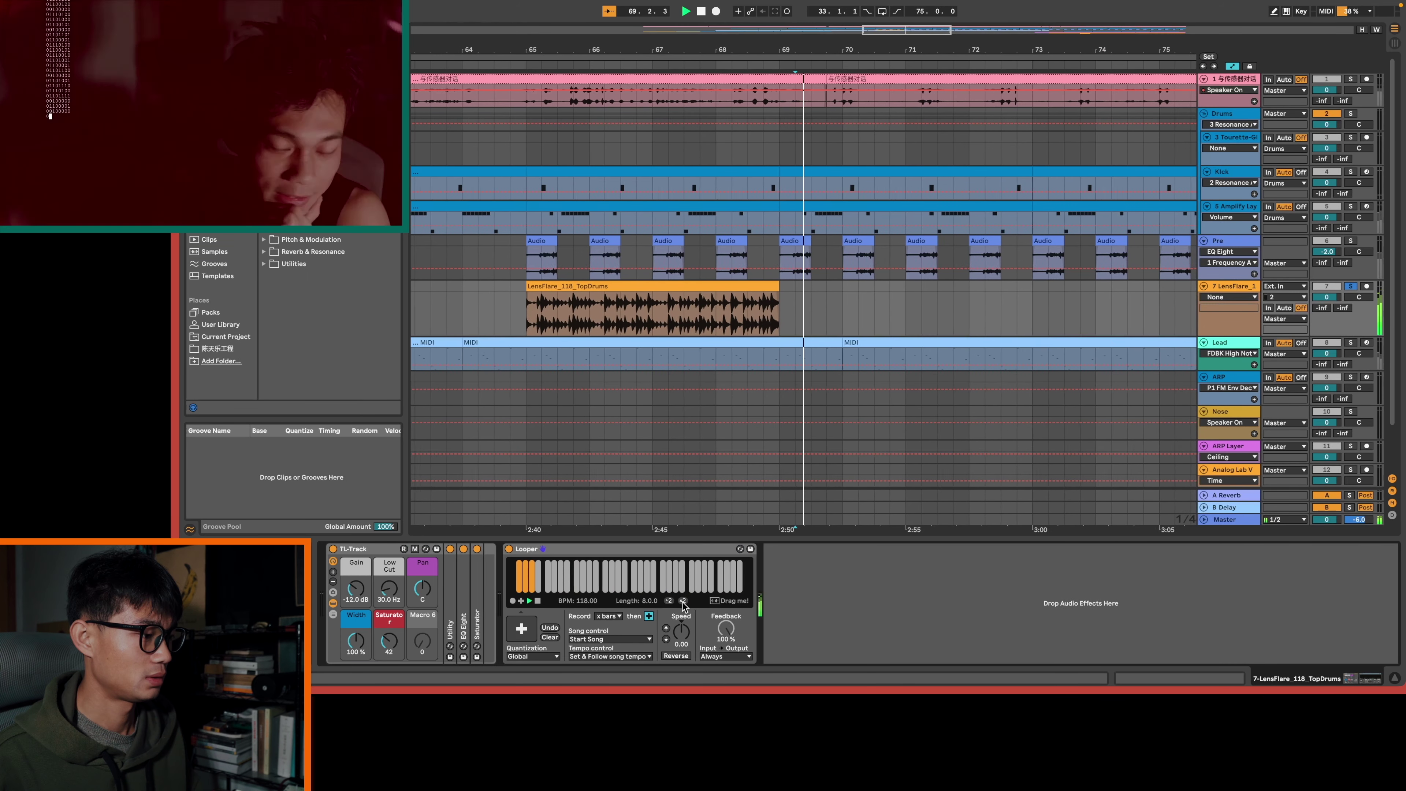
mouse_move(682, 643)
mouse_down()
mouse_move(681, 616)
mouse_move(681, 668)
mouse_move(682, 624)
mouse_up()
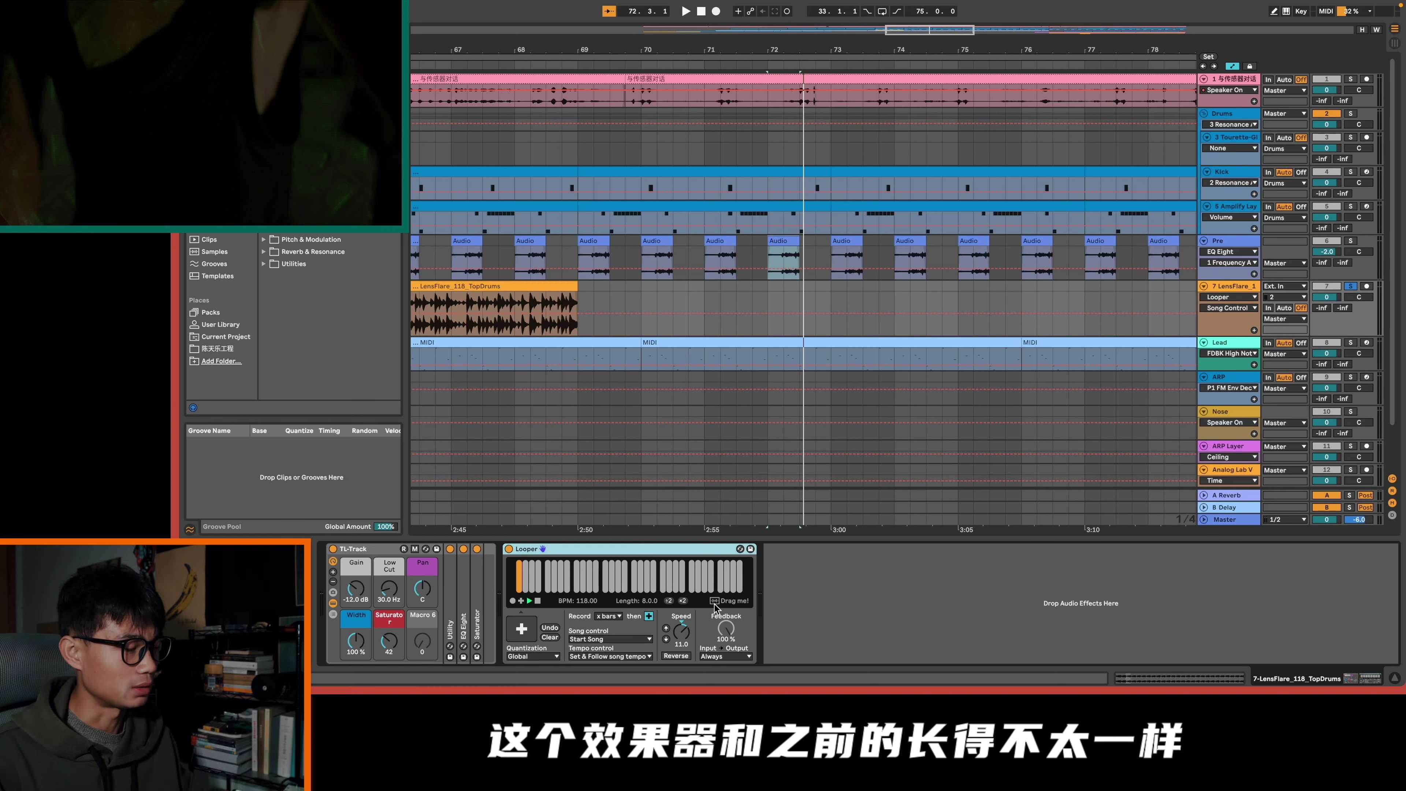
click(675, 657)
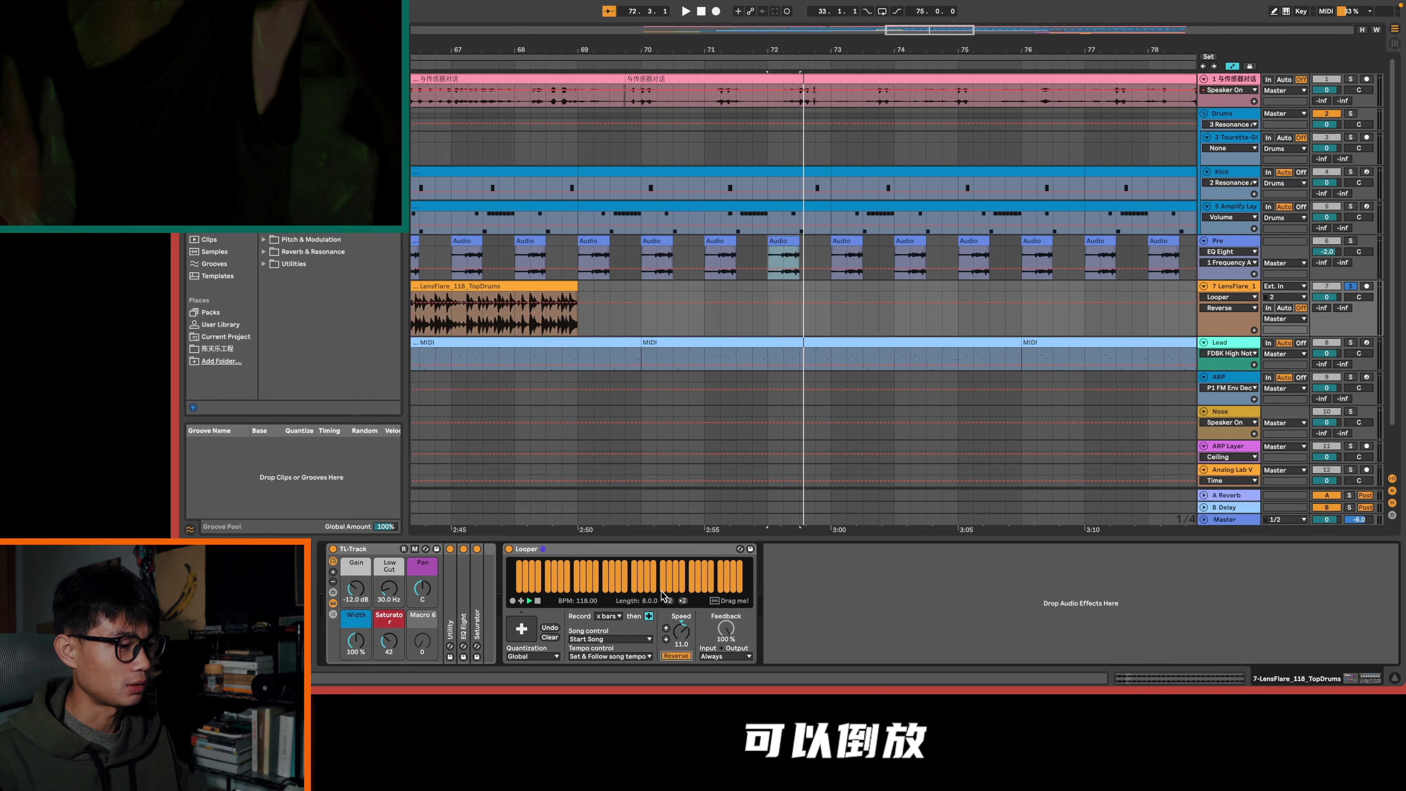
key(space)
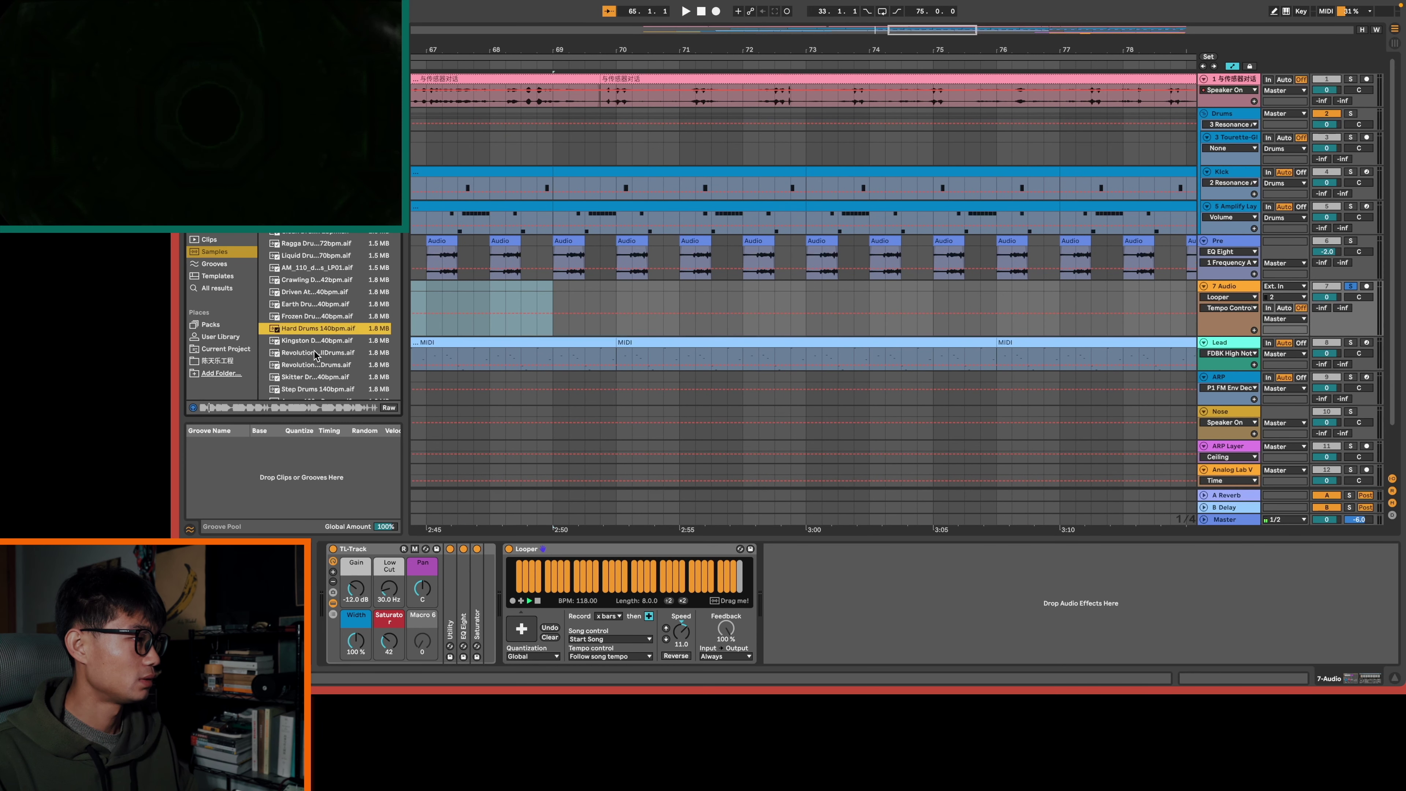
Audition drum loops in the sample library and place Freckle_120_FullDrums on the audio track with Looper at bar 69
click(315, 350)
scroll(322, 355, down, 5)
click(323, 308)
click(329, 291)
click(328, 283)
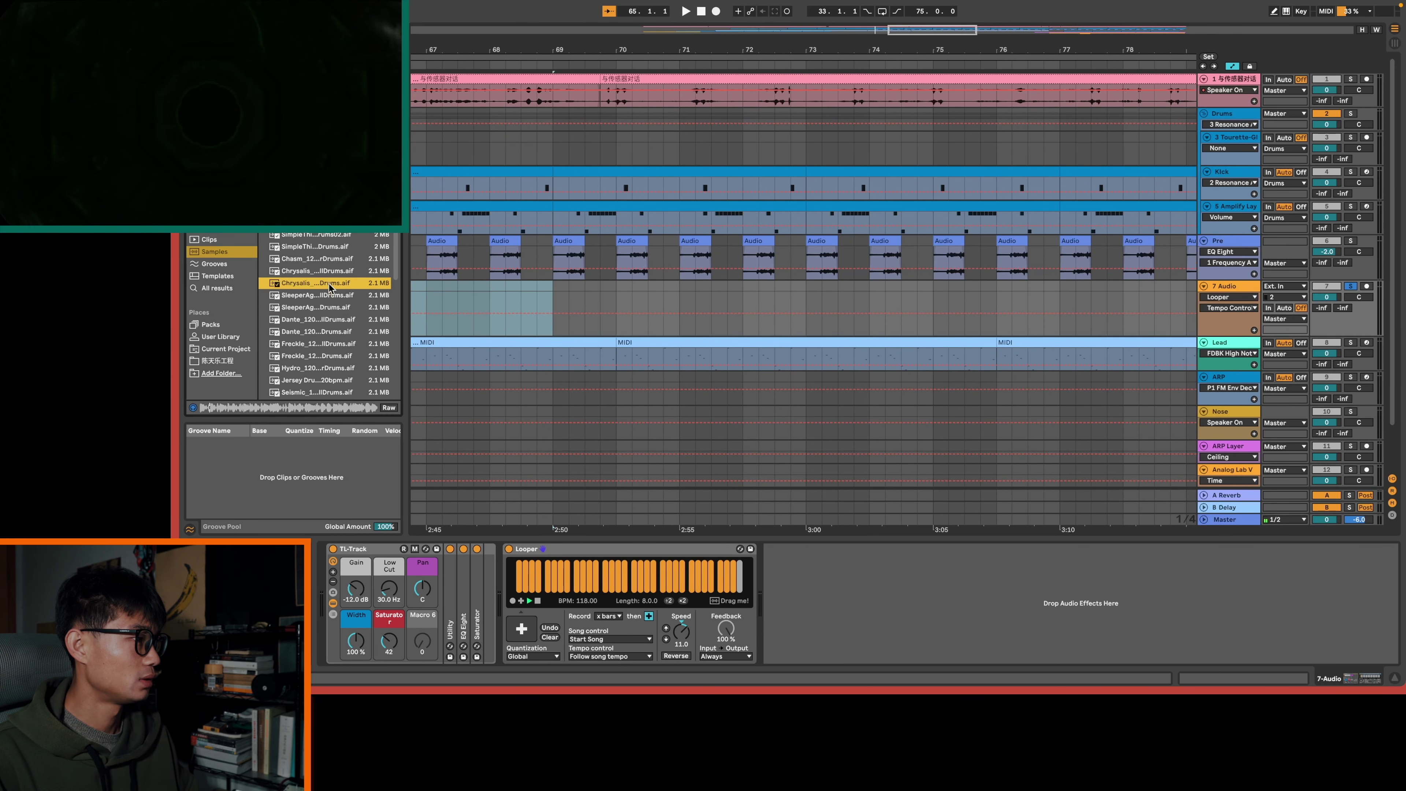
click(331, 317)
click(323, 332)
click(322, 343)
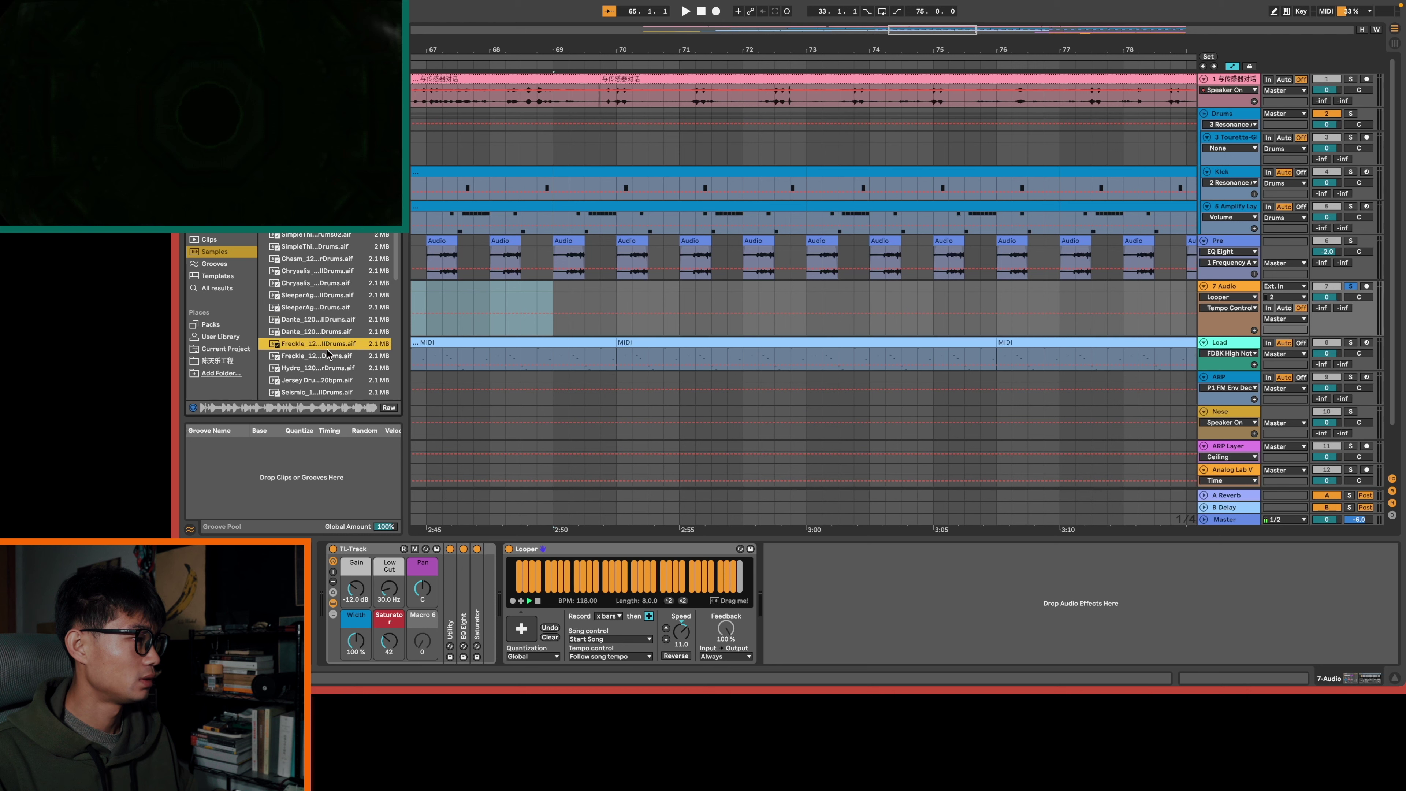
scroll(327, 349, down, 1)
drag(296, 330, 555, 287)
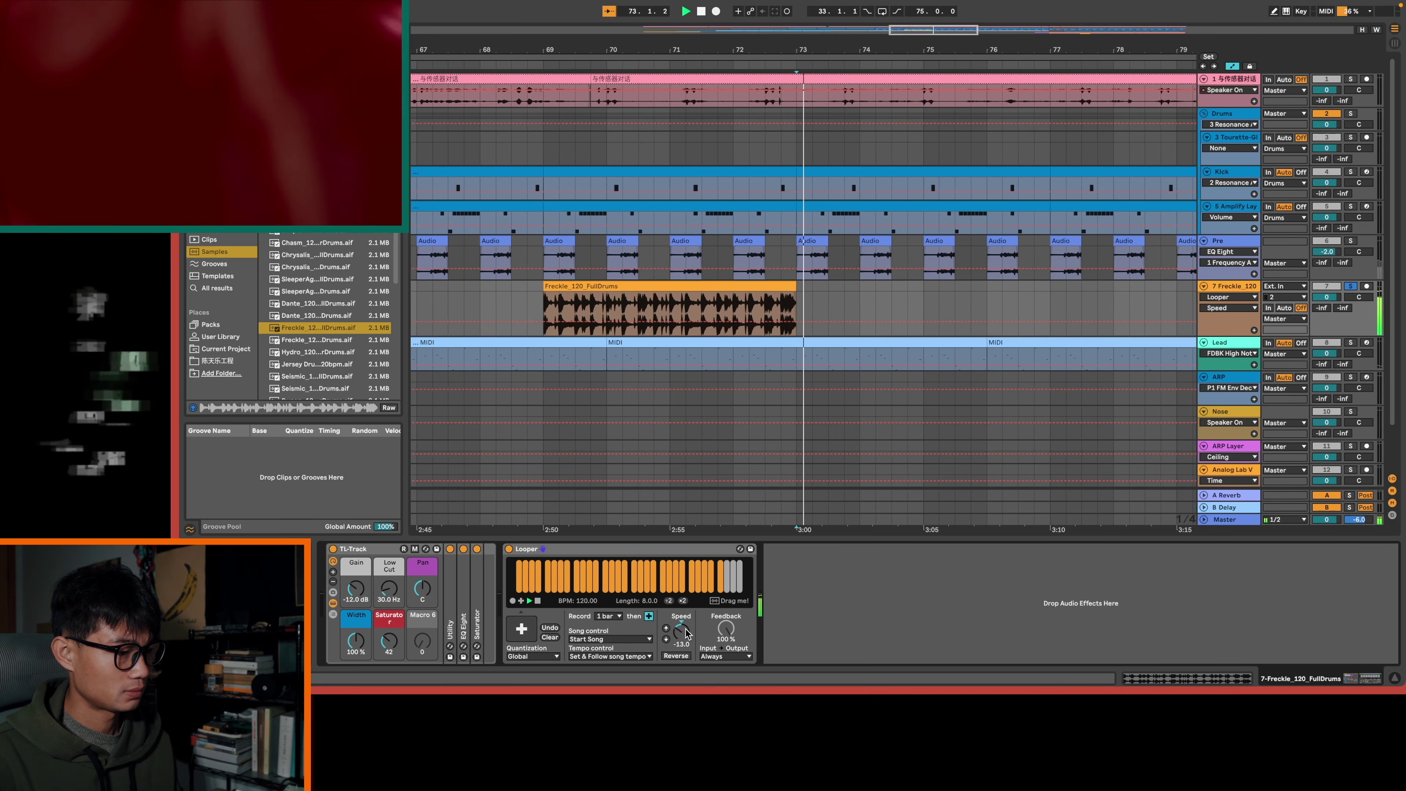
Vary Looper's speed during playback, and set the new audio track's input to 7-Freckle_120_FullDrums for recording
drag(687, 633, 687, 598)
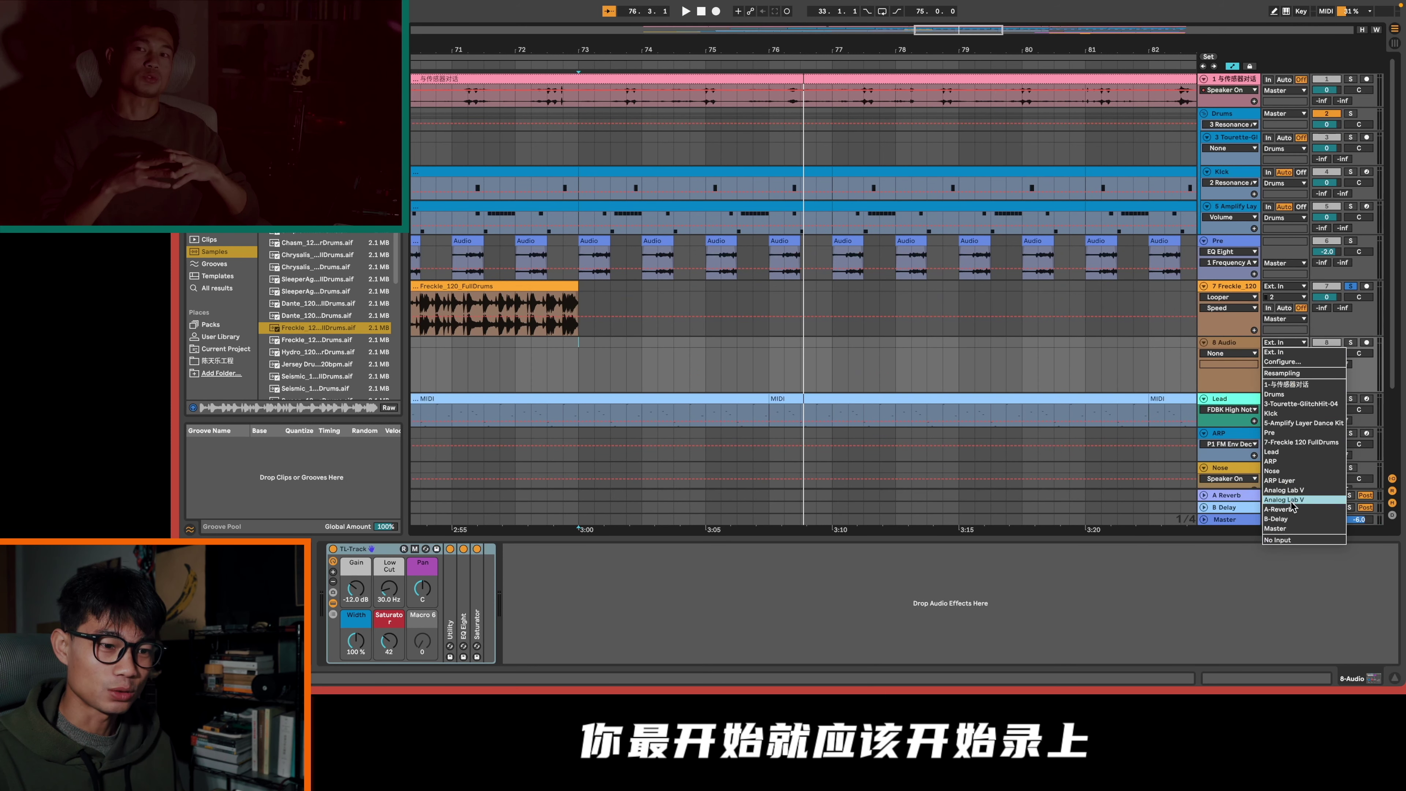
click(1304, 442)
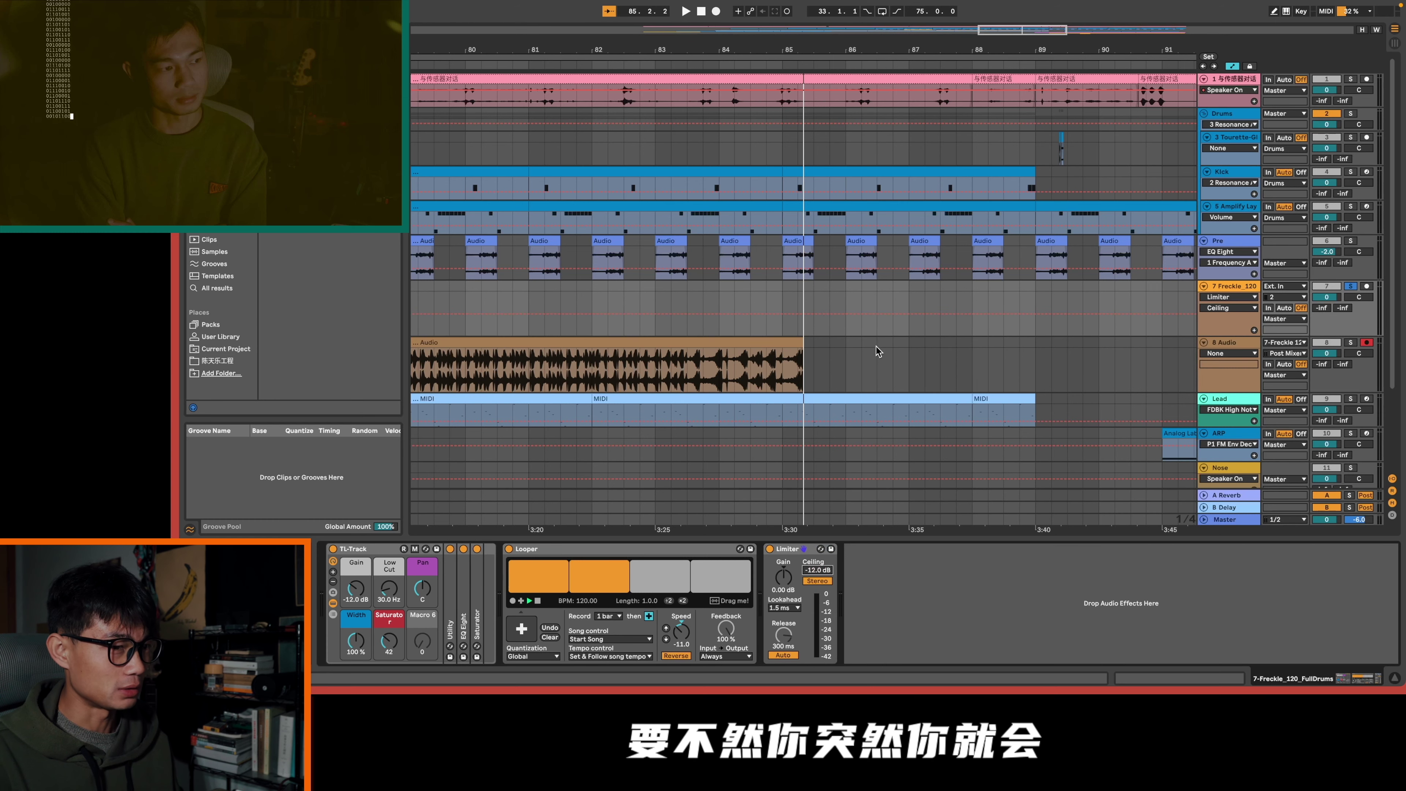
Listen through the recorded Looper audio and examine its waveform closely around 74.2
scroll(877, 346, left, 5)
click(739, 378)
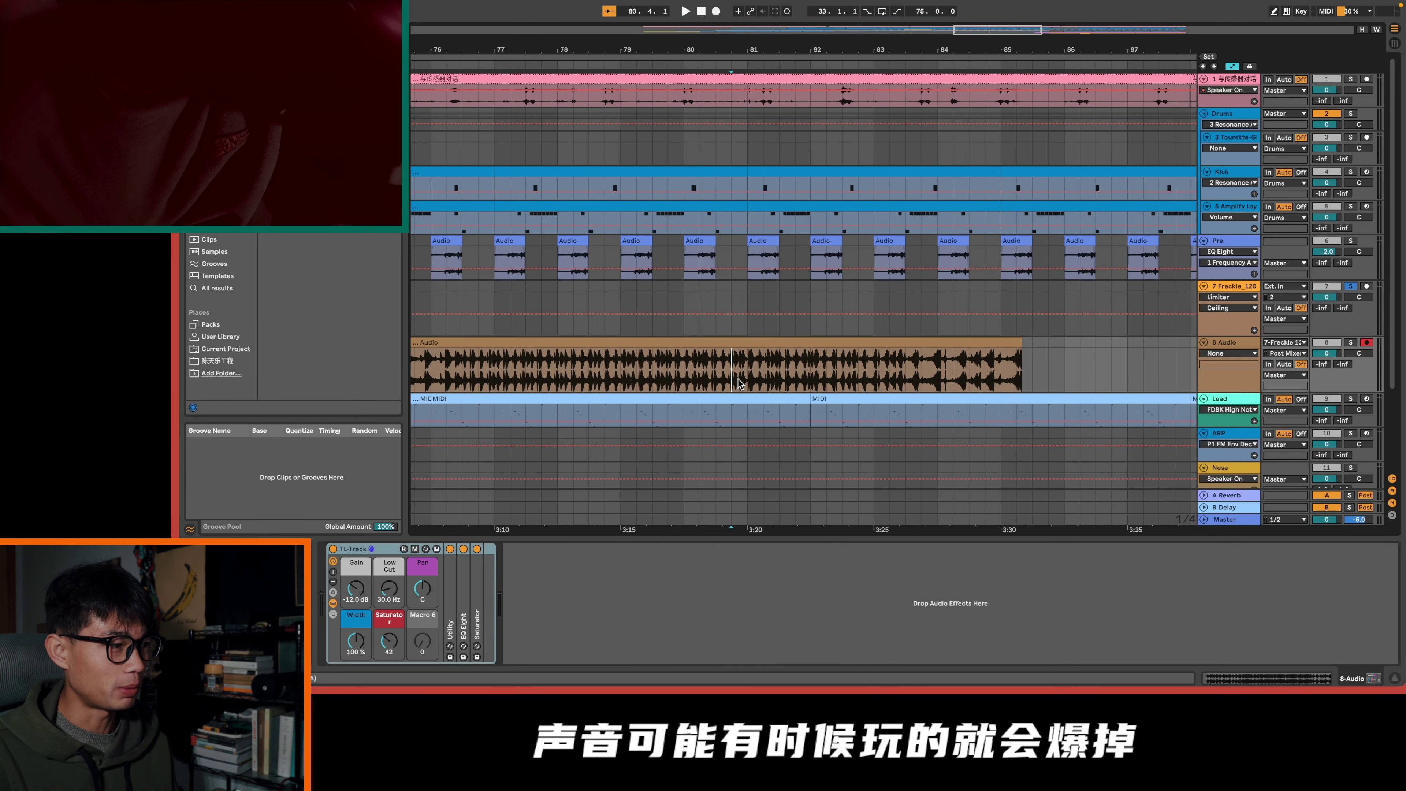
key(space)
scroll(747, 383, left, 3)
scroll(748, 386, left, 2)
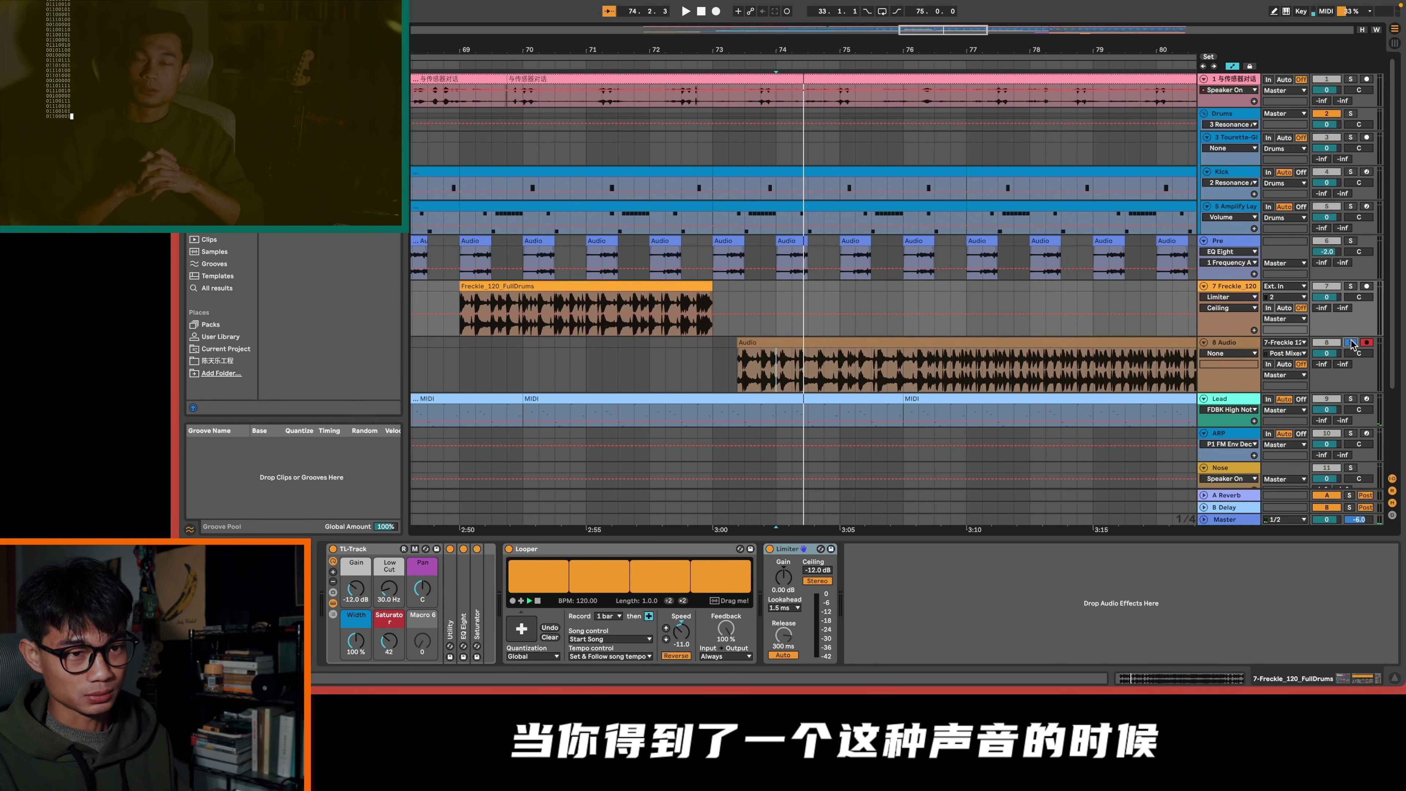
click(791, 375)
key(plus)
key(plus)
key(plus)
key(plus)
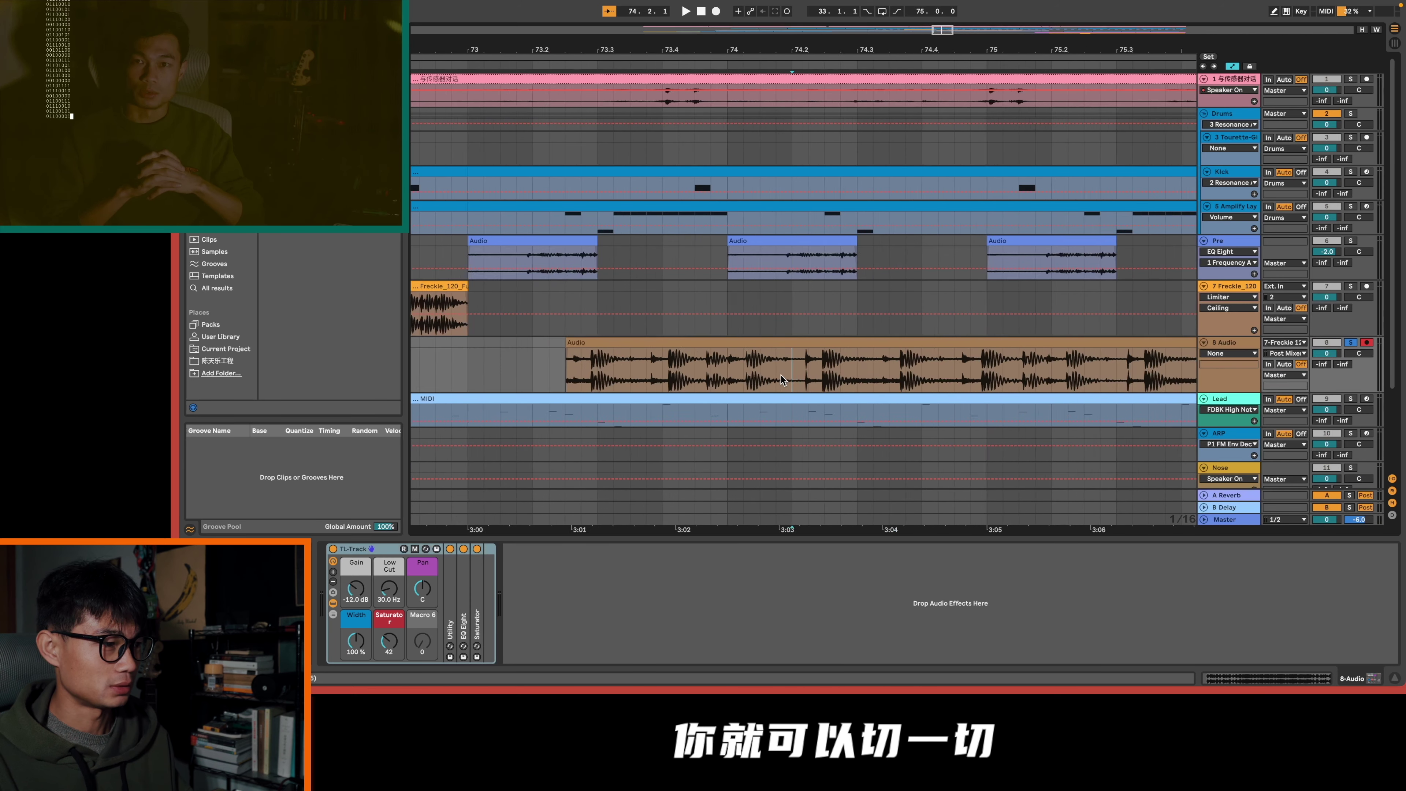
key(space)
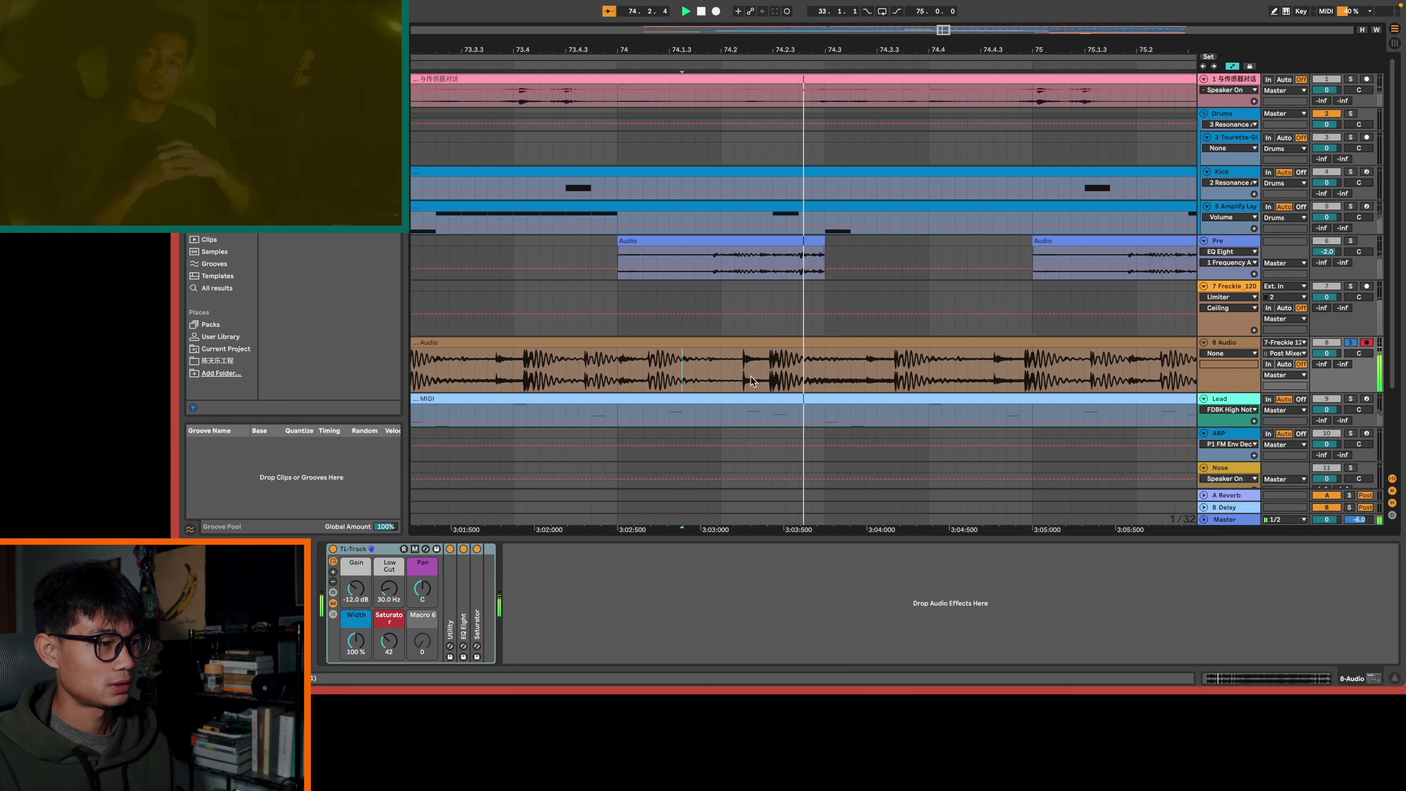
Cut the recorded clip down to the short slice from 73.4.1 to 73.4.4, deleting the rest of the recording
key(space)
drag(662, 372, 540, 341)
click(612, 344)
key(Delete)
click(797, 345)
key(Delete)
key(space)
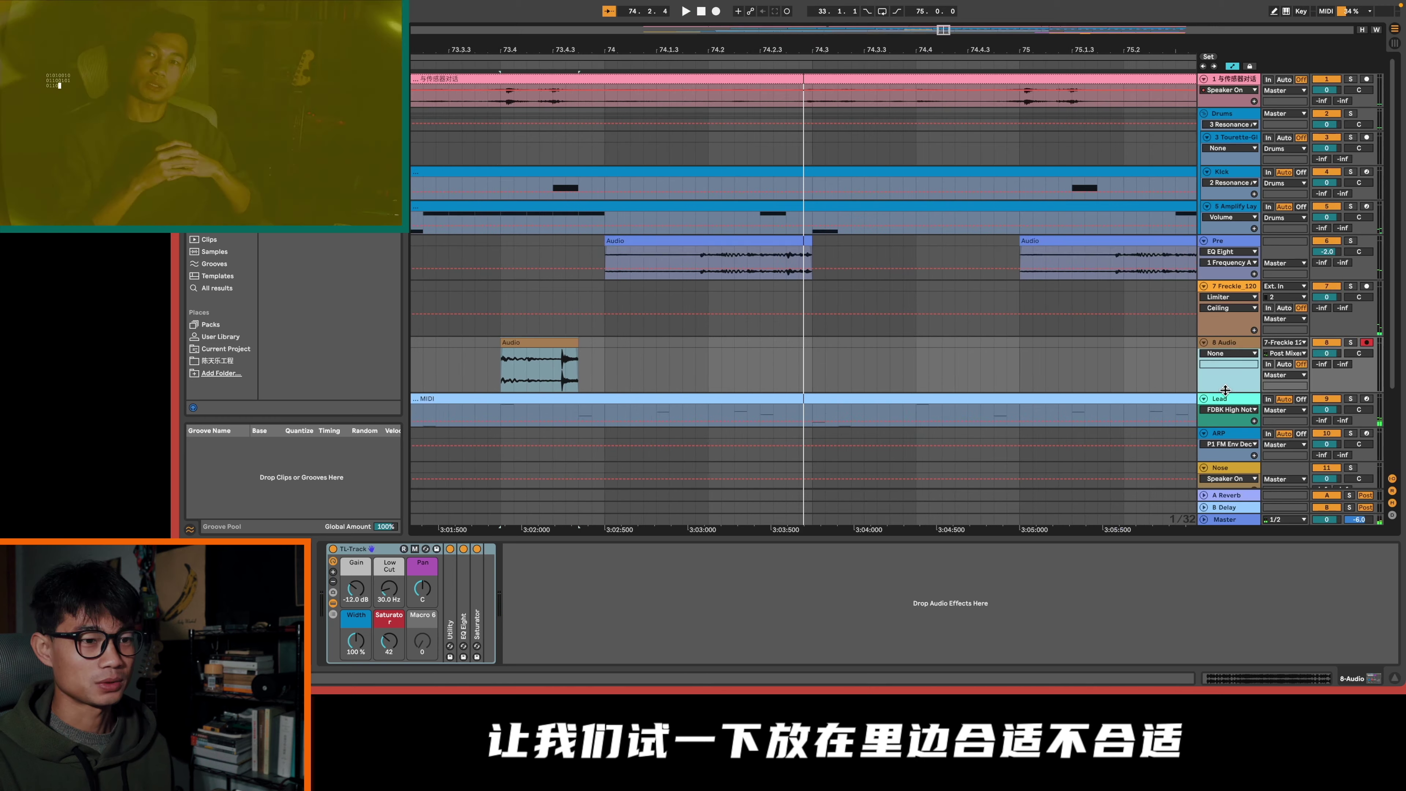
Remove the Freckle track, reduce the recording track's height, and play the slice within the full arrangement
drag(1224, 391, 1225, 369)
click(1236, 309)
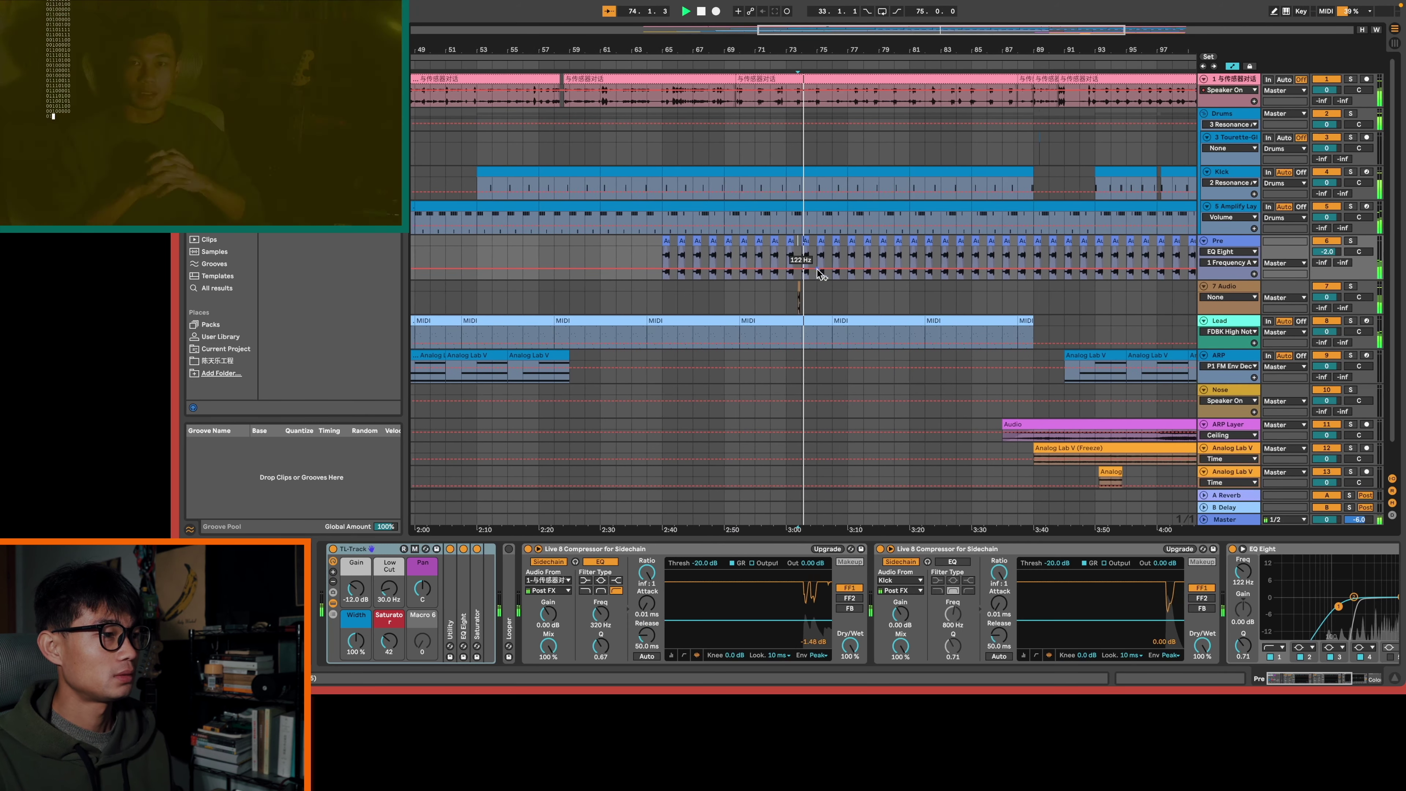
scroll(817, 269, up, 5)
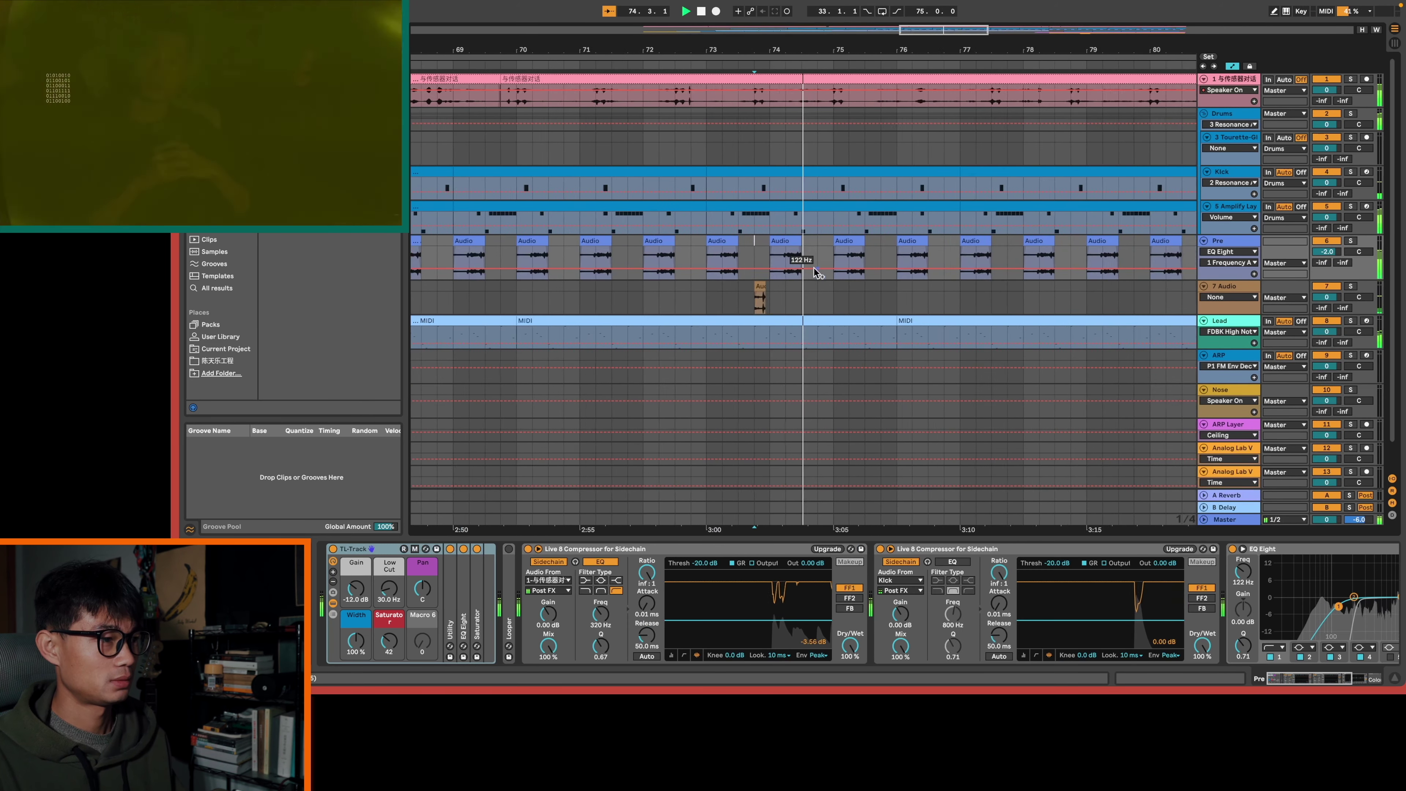
key(space)
Move the slice to 74.4.1 and play the arrangement around it
drag(738, 283, 794, 286)
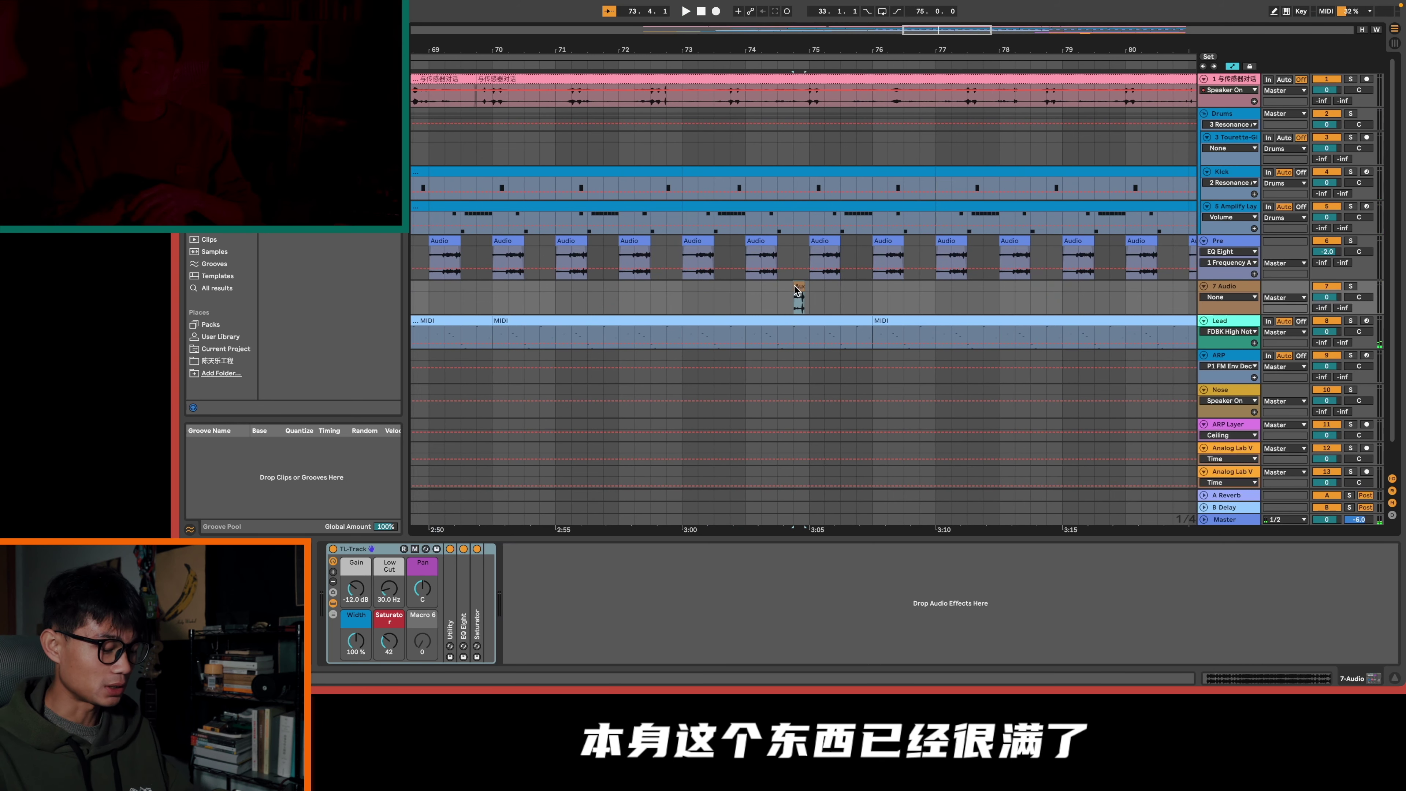
scroll(808, 288, down, 3)
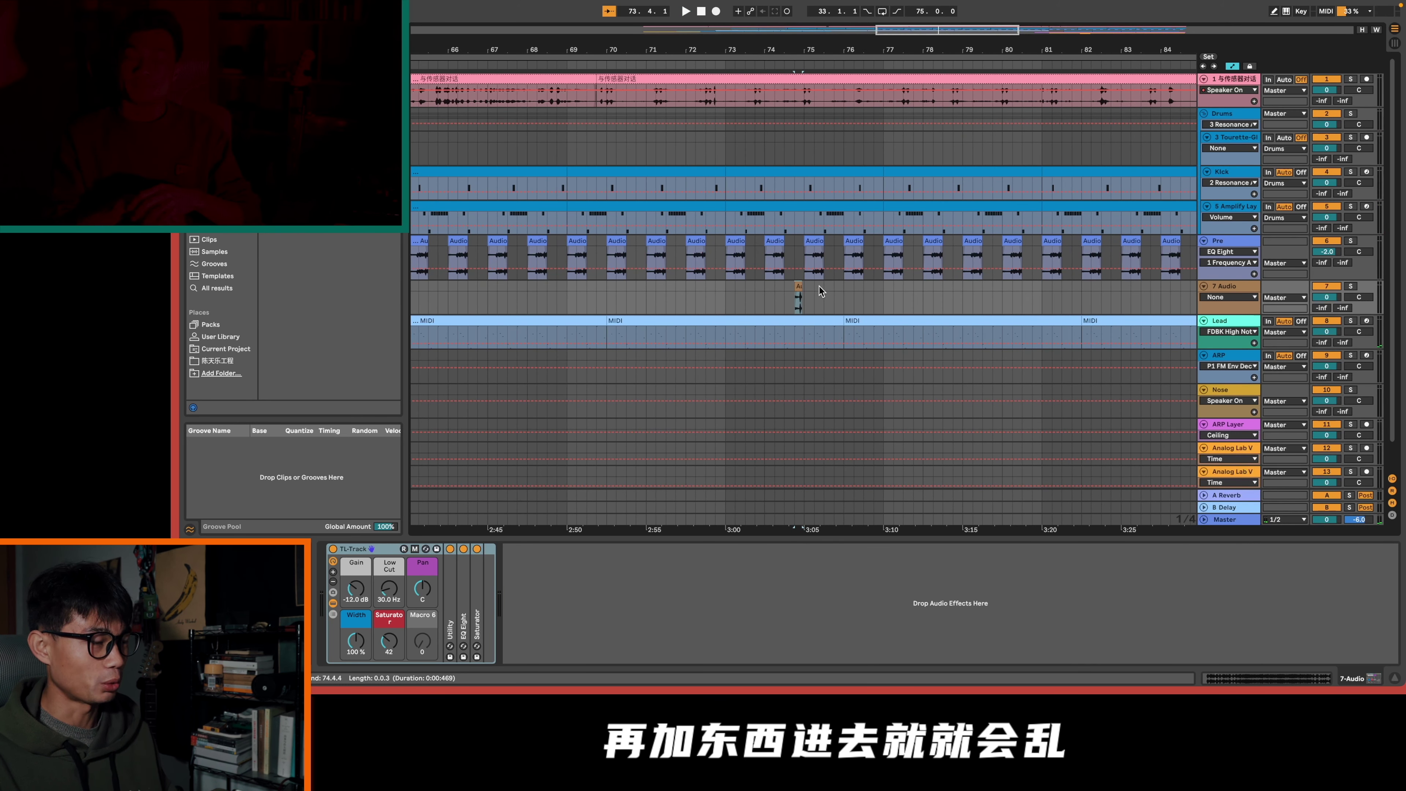
click(835, 287)
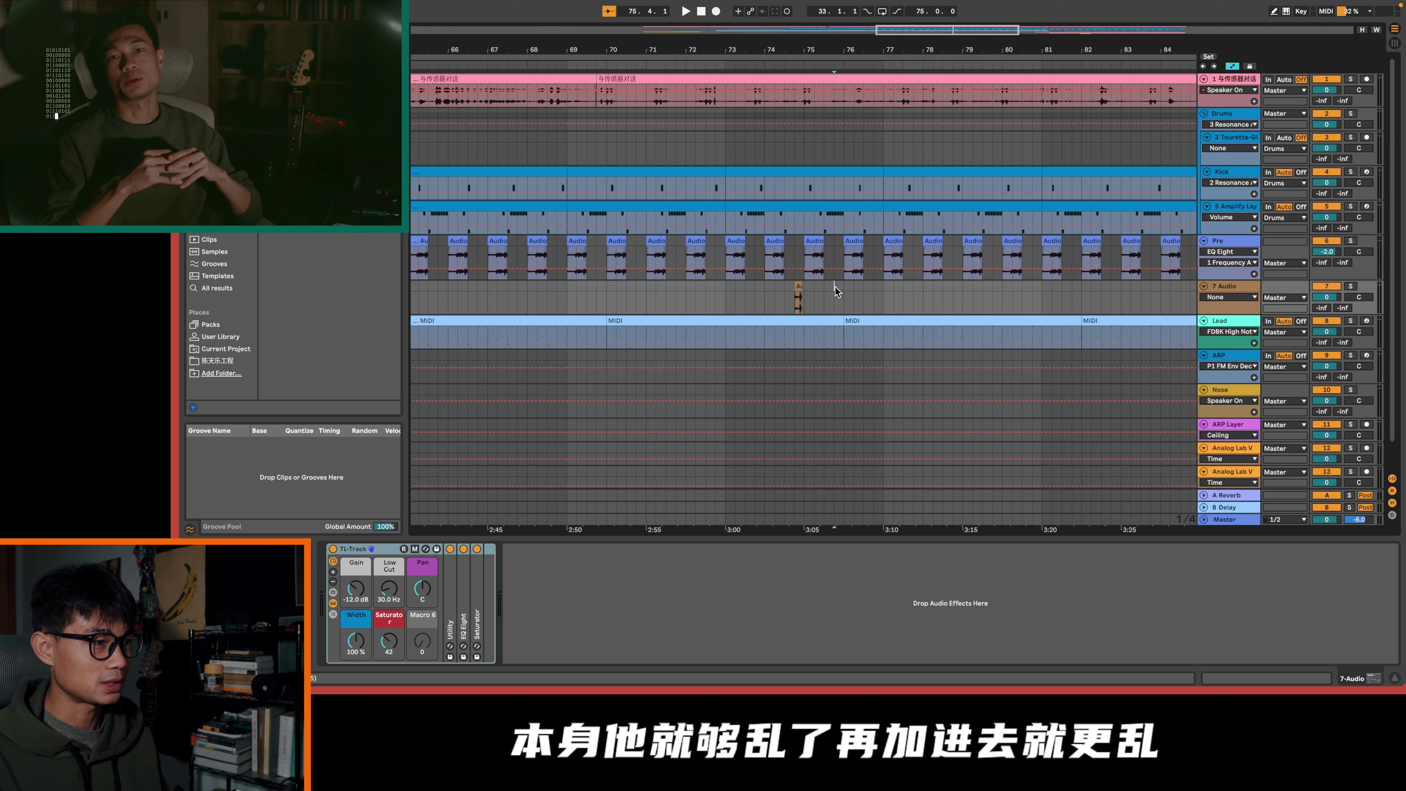
click(792, 286)
key(space)
scroll(863, 323, left, 5)
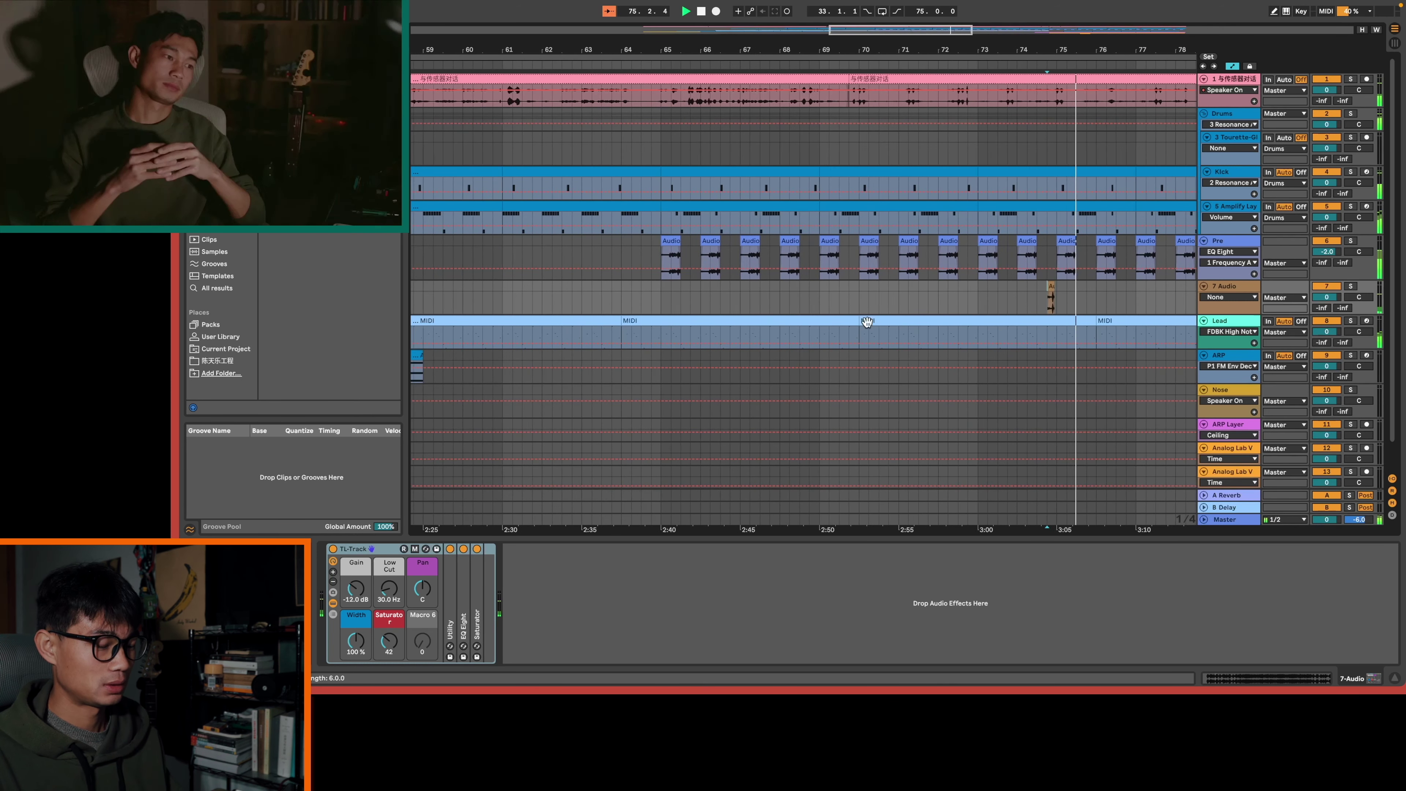
scroll(1050, 284, down, 3)
key(space)
Move the slice forward into the intro, place it at 40.1.3, and play it with the arrangement
drag(1049, 283, 649, 308)
key(plus)
key(plus)
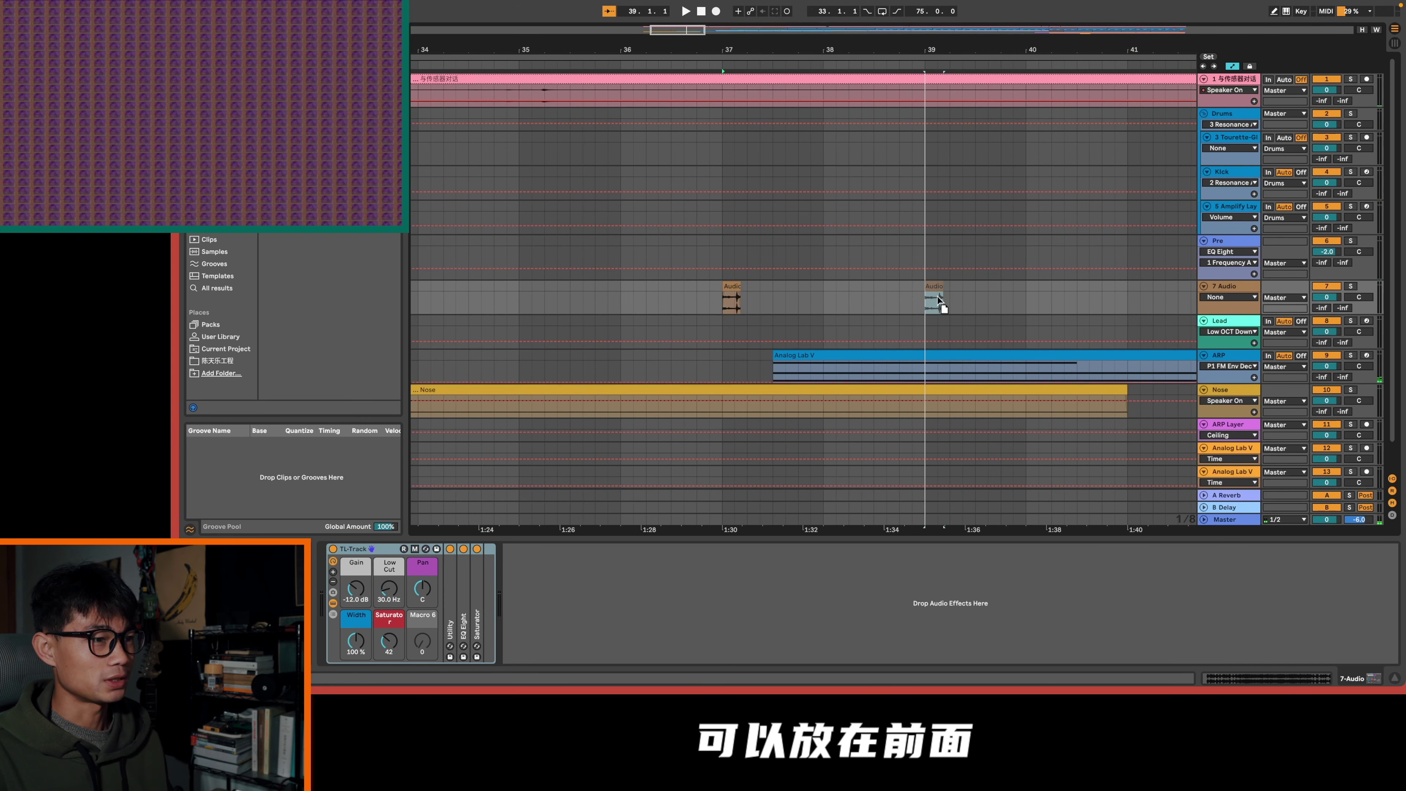
drag(939, 301, 1061, 304)
key(space)
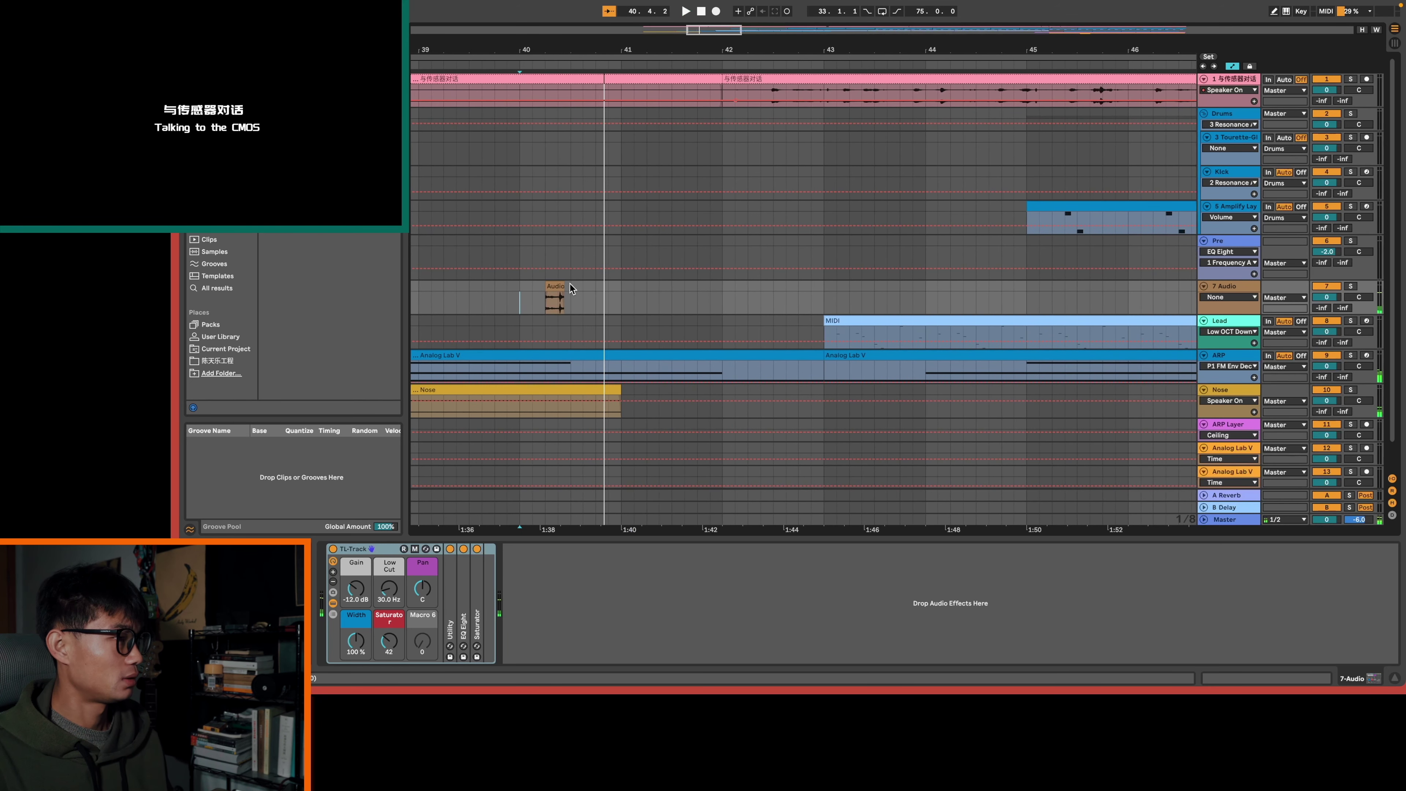
key(space)
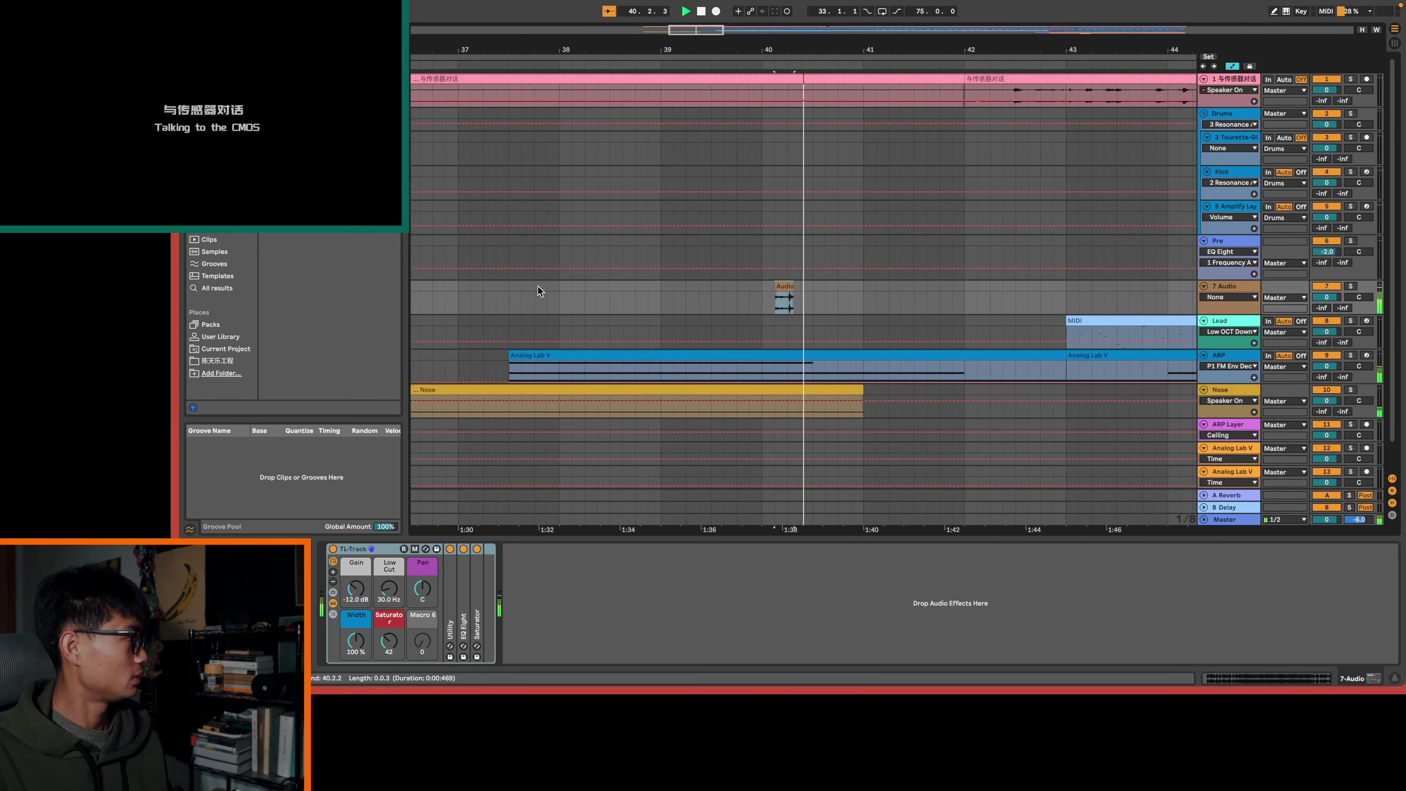
key(space)
Select the one-bar section holding the slice from bar 40, duplicate it three times, and play the repeats
drag(776, 294, 672, 289)
key(super+d)
key(super+d)
key(super+d)
key(space)
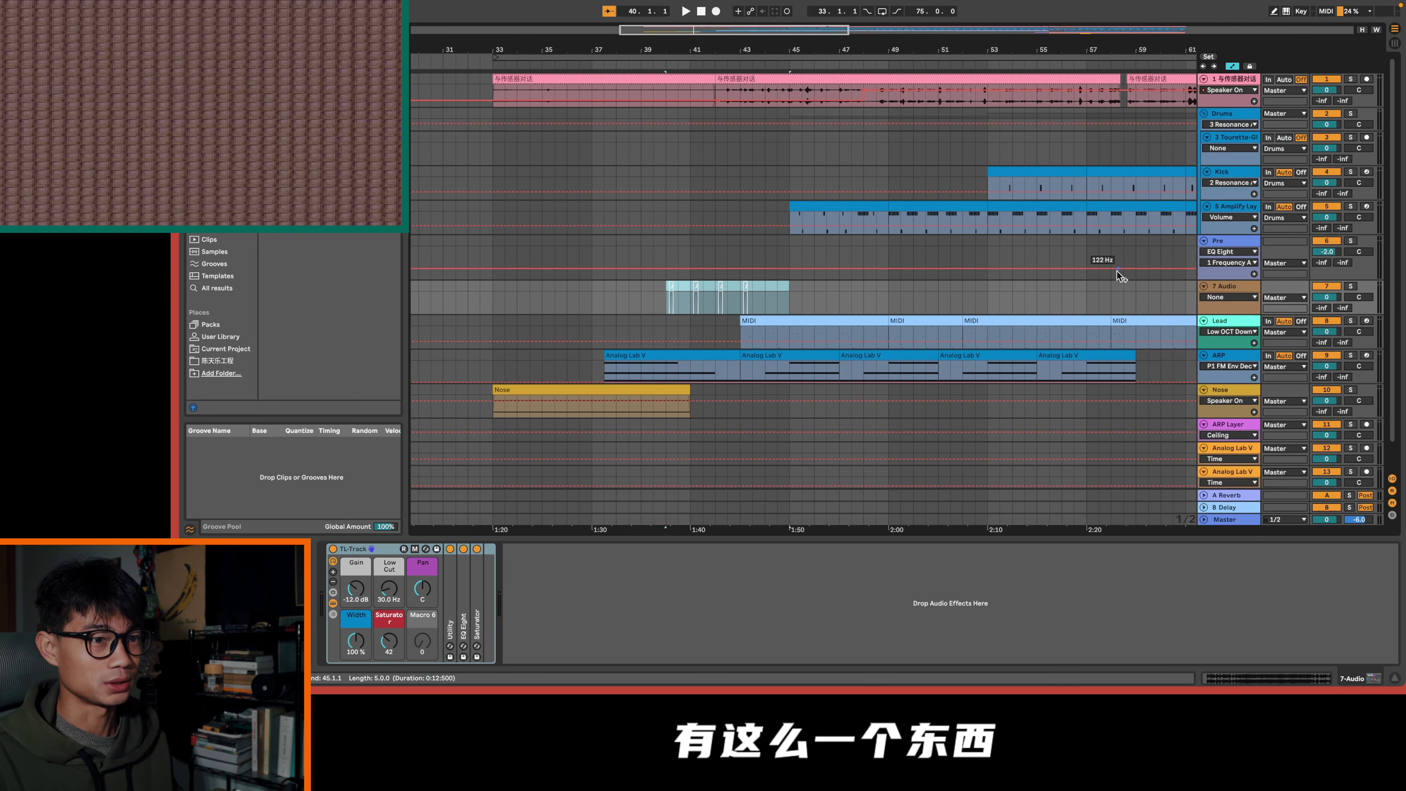
Examine the Drums group's effect chain with its sidechain compressor, Glue Compressor, EQ Eight and Limiter
scroll(1000, 280, right, 10)
scroll(1000, 281, down, 5)
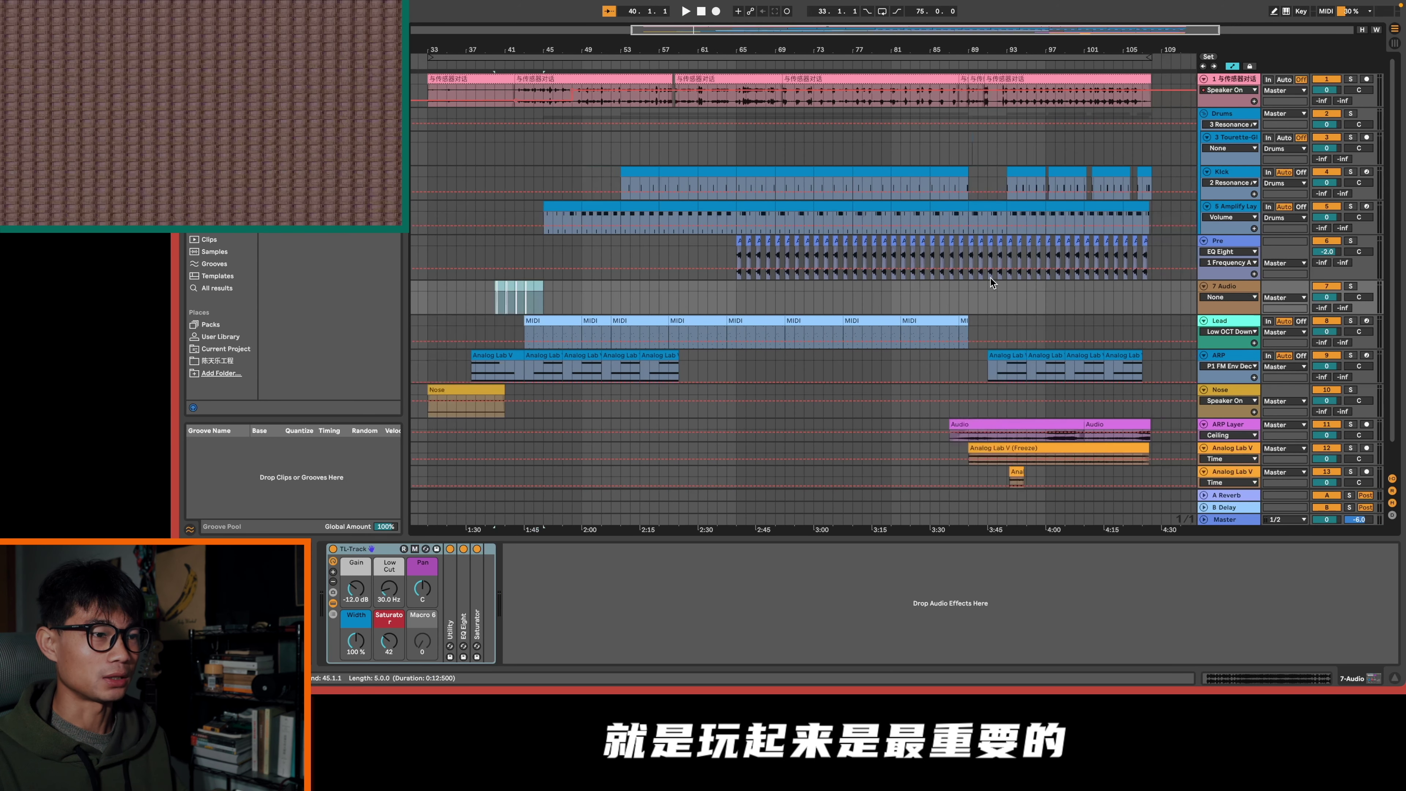
click(734, 246)
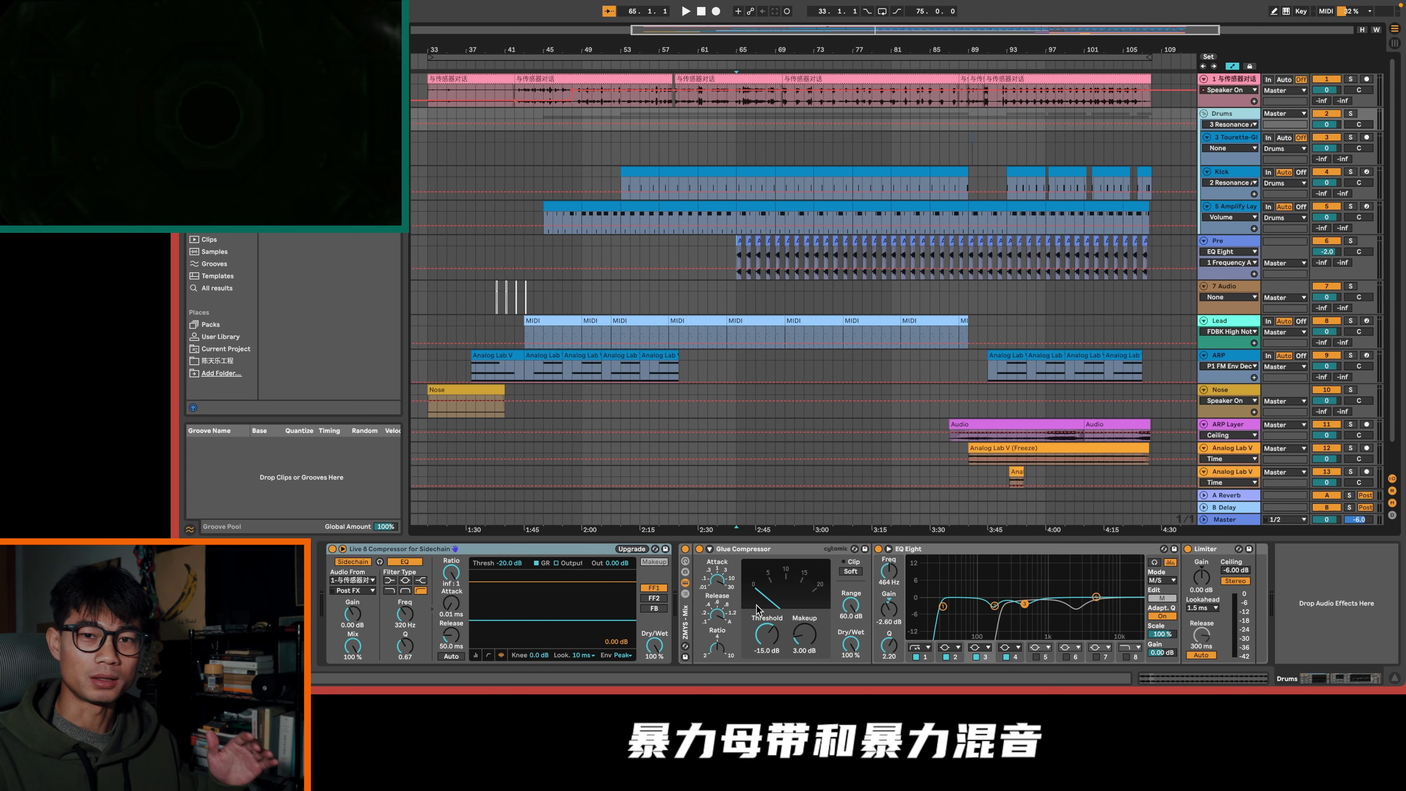
click(762, 606)
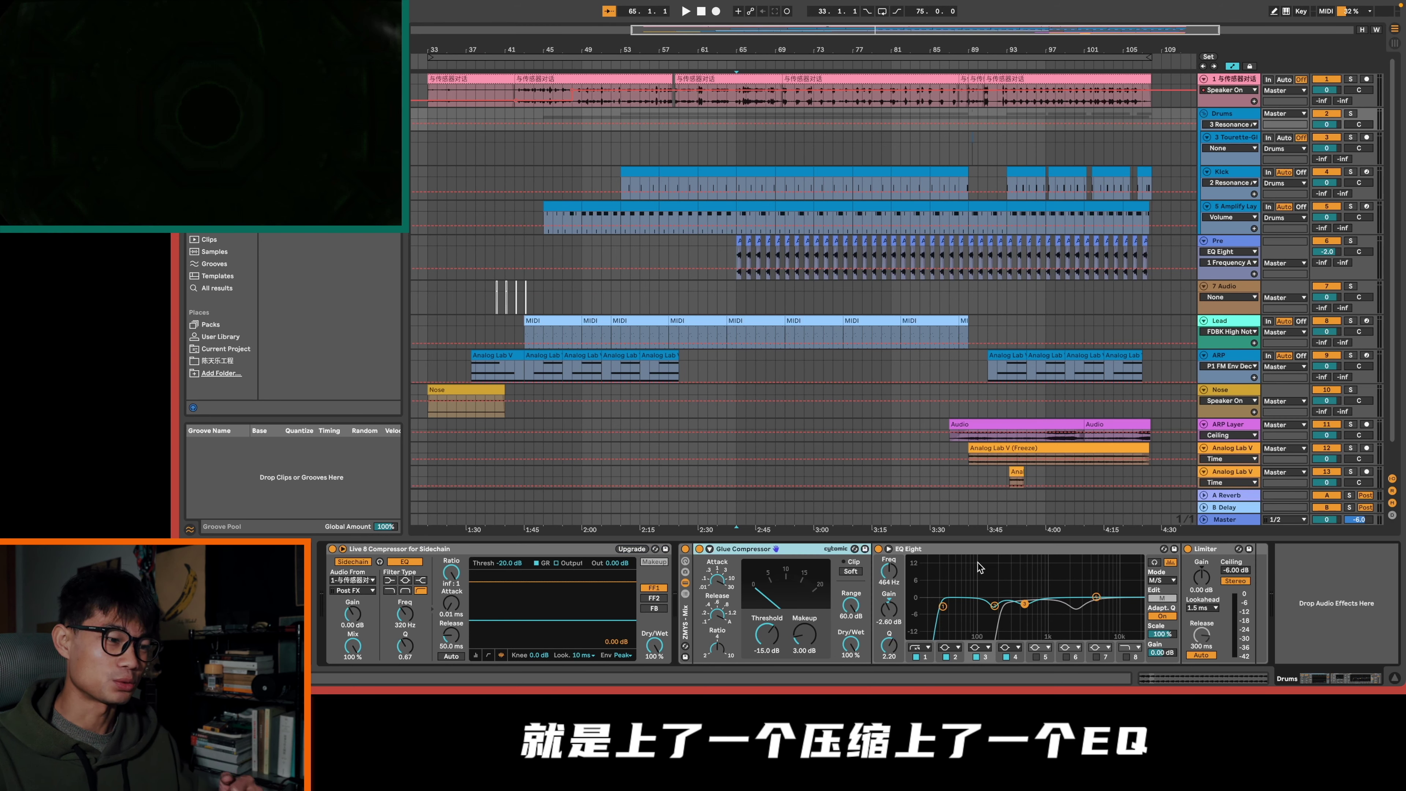
click(1209, 550)
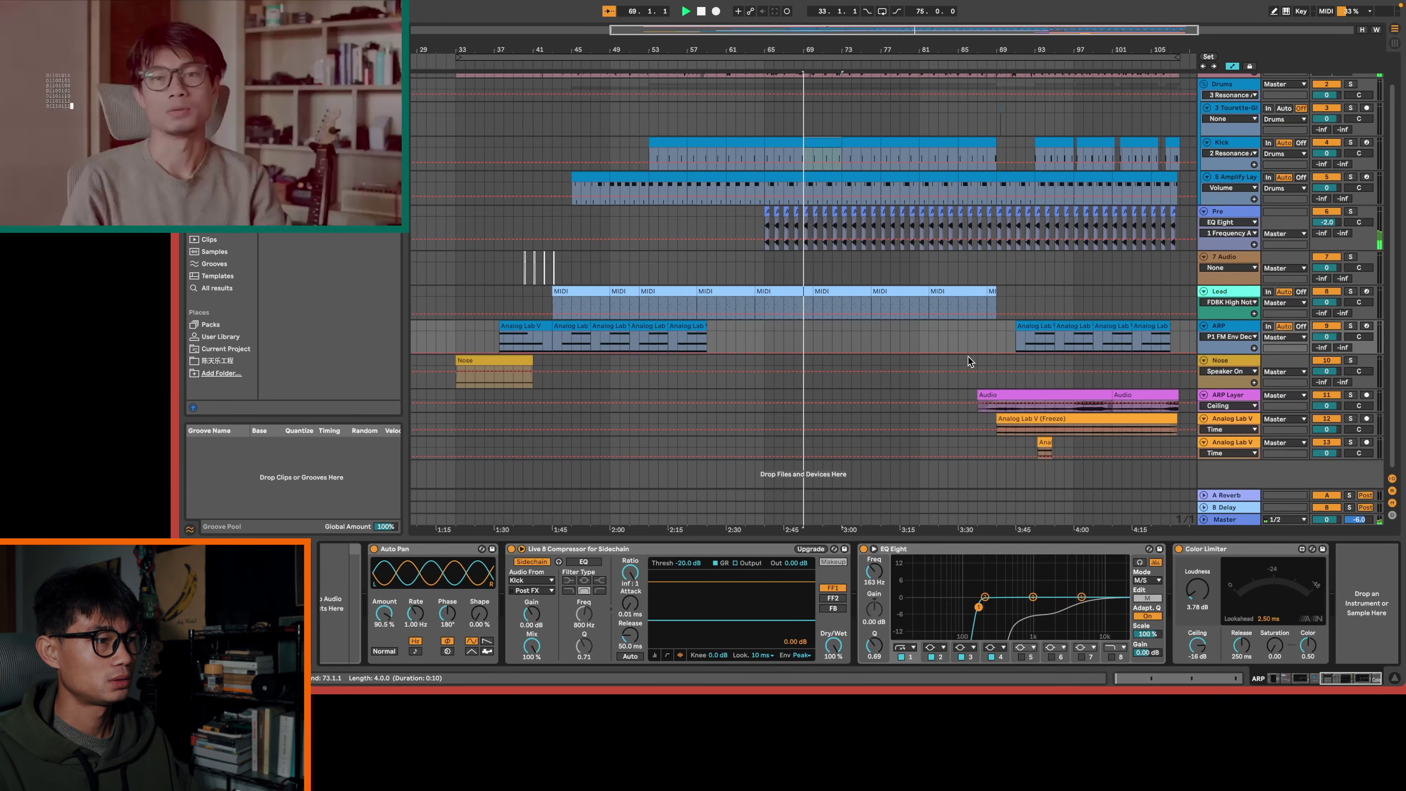
Play the full arrangement from bar 69 and look over its tracks through to the end
scroll(958, 392, left, 3)
scroll(806, 393, up, 2)
scroll(806, 392, down, 2)
key(plus)
scroll(804, 391, down, 3)
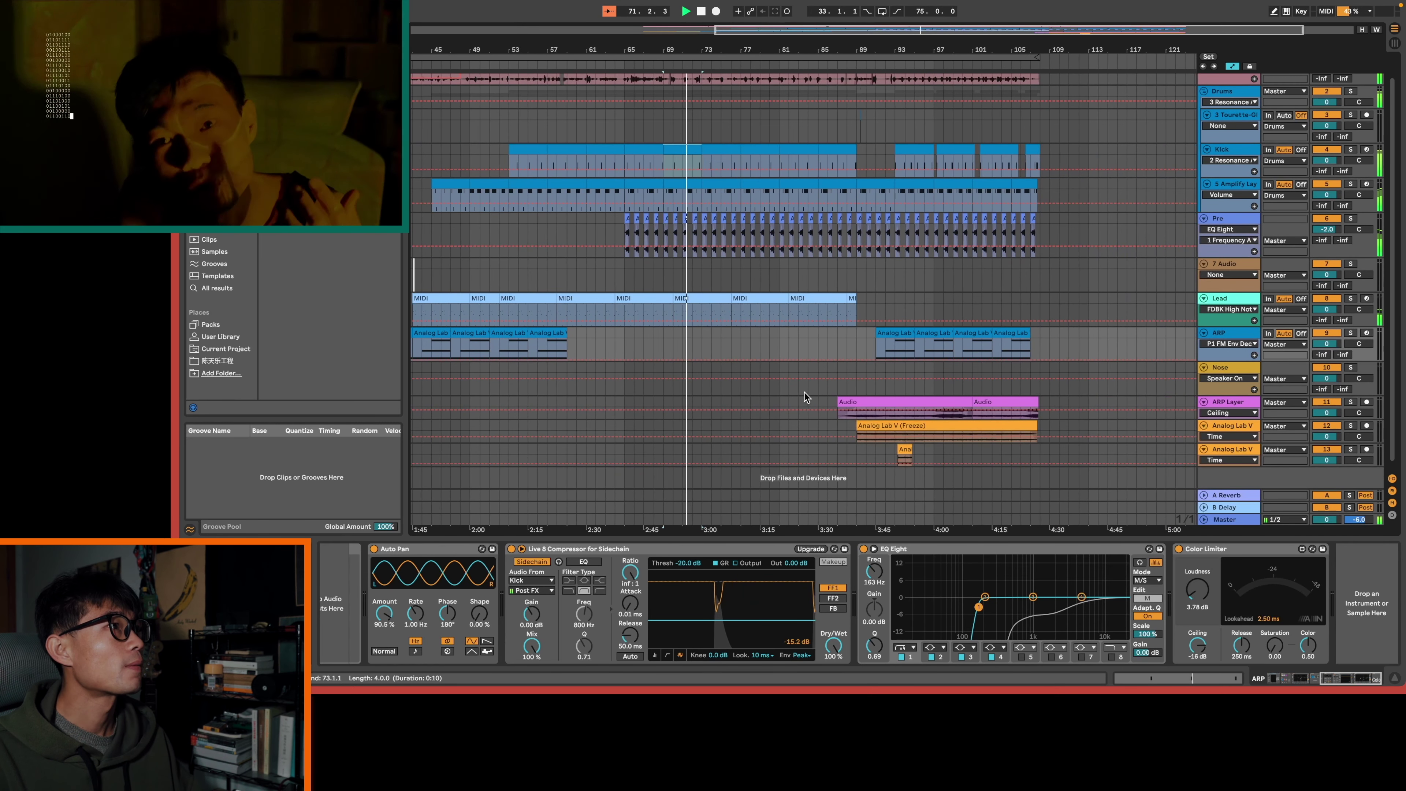
scroll(805, 392, down, 1)
mouse_move(872, 403)
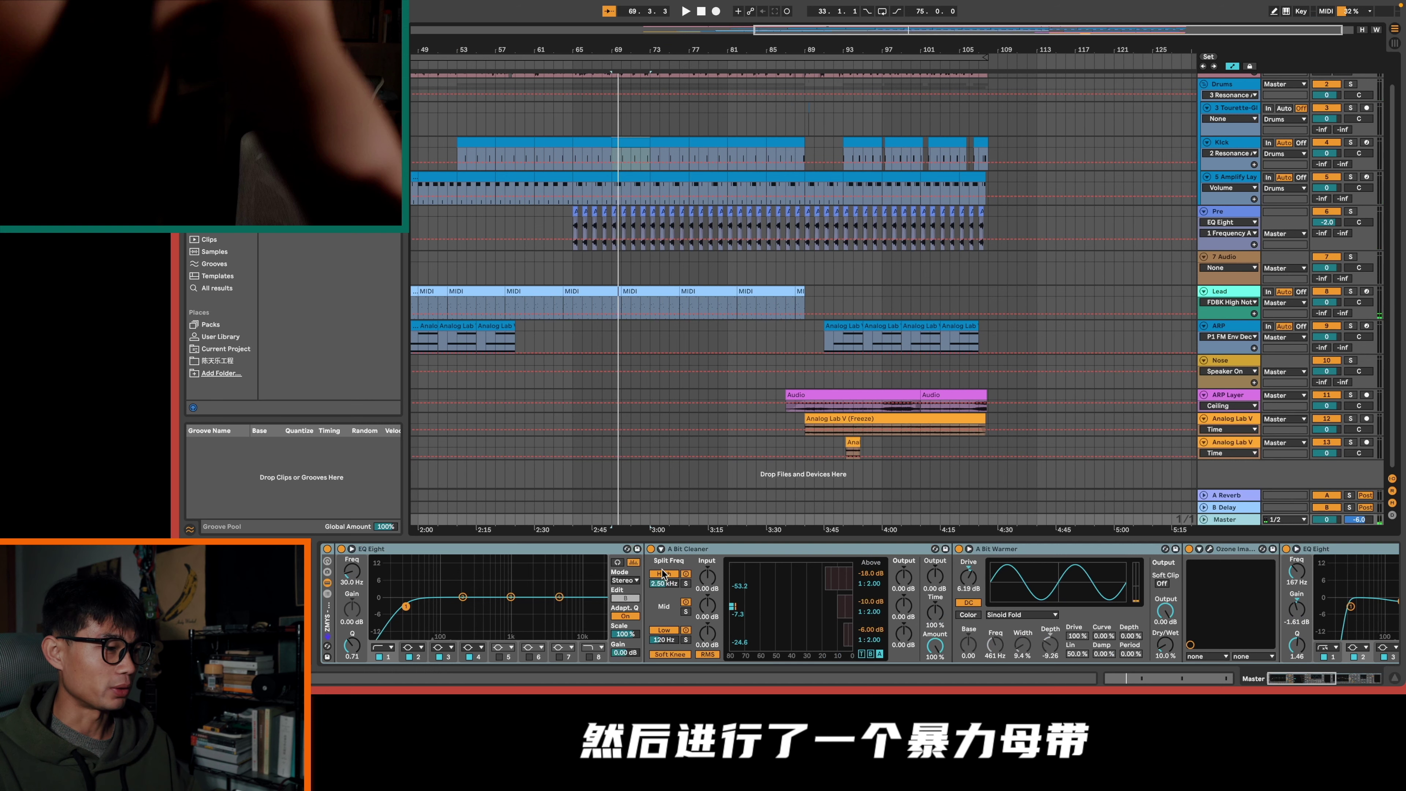
Review the Master track's effect chain and show the Ozone Imager 2 window clear of the track view
scroll(654, 554, right, 5)
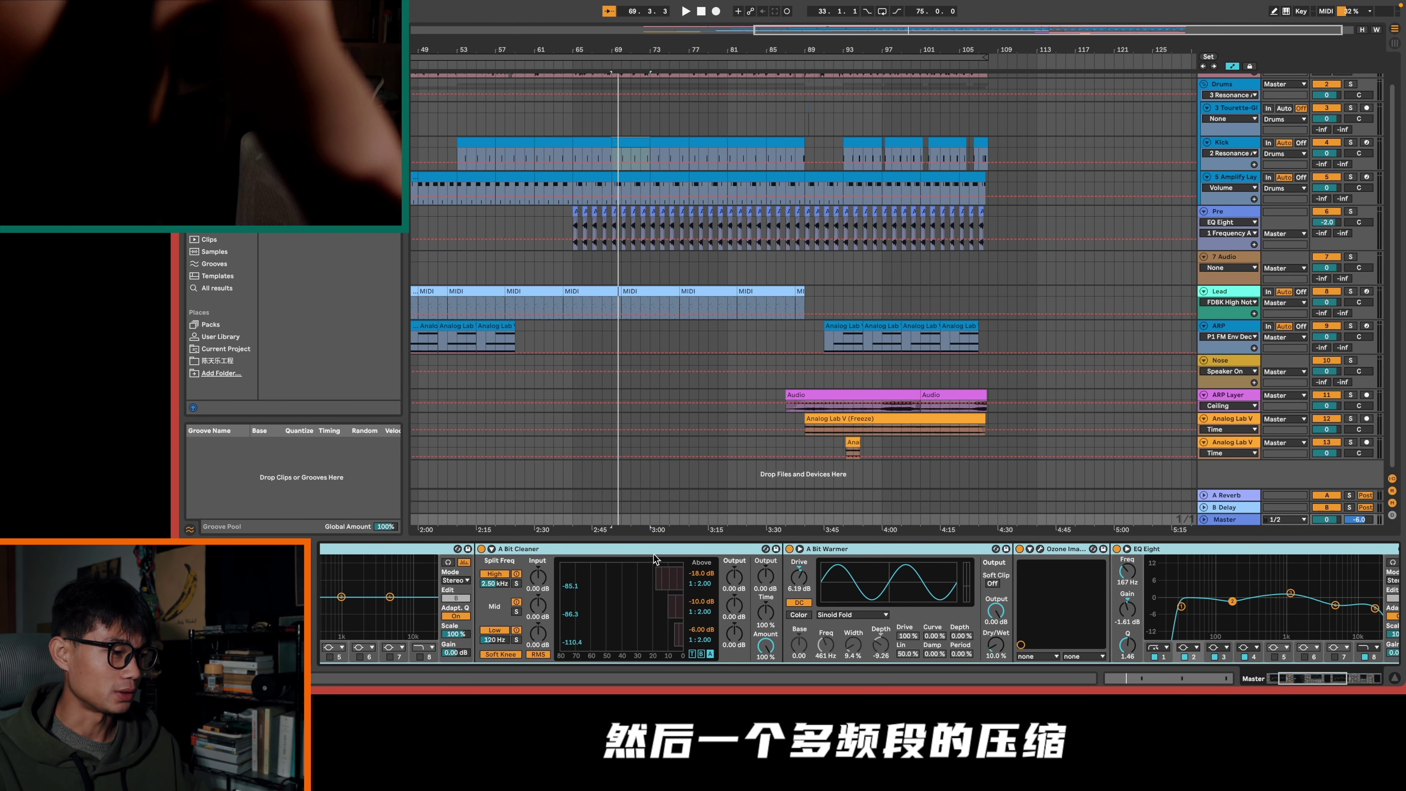
scroll(701, 555, right, 8)
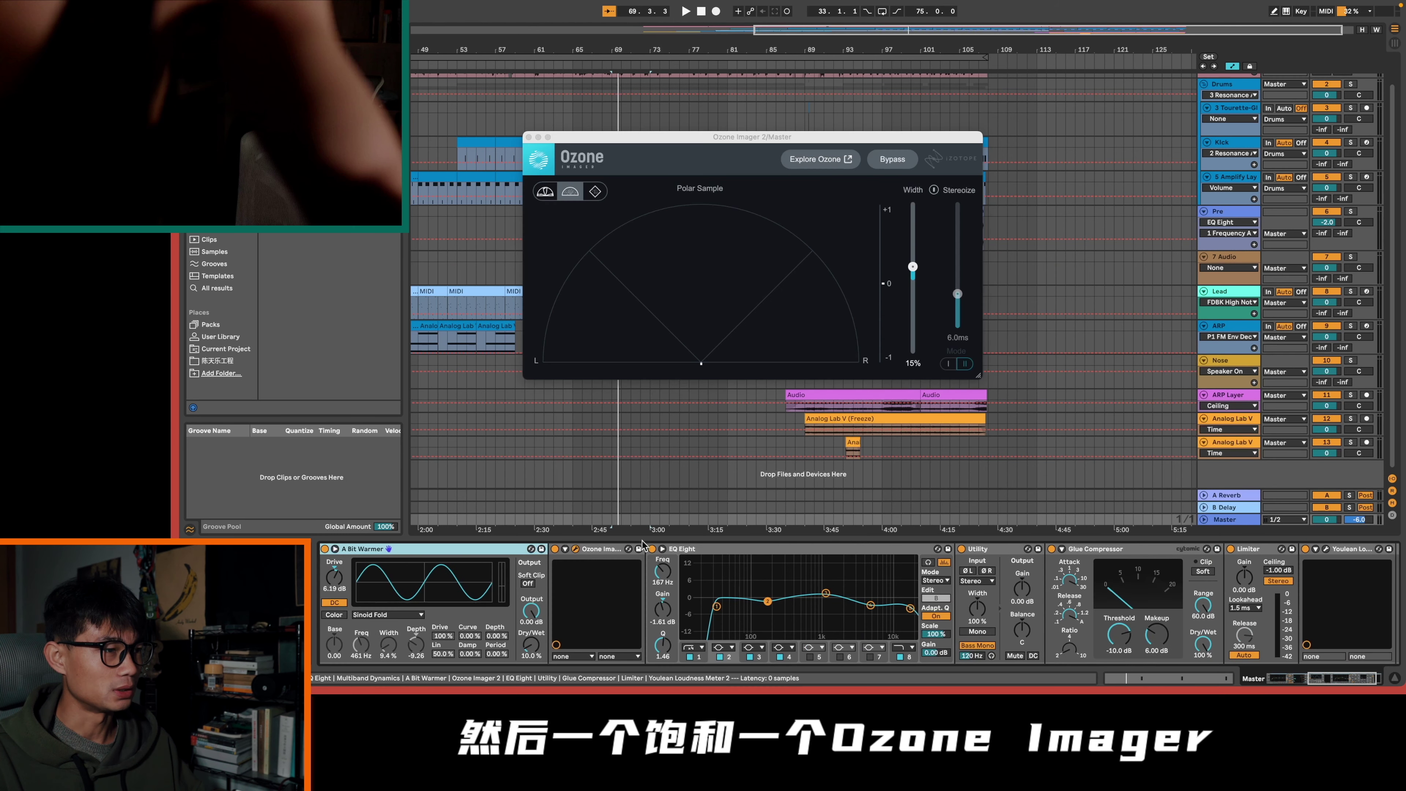
drag(694, 151, 859, 180)
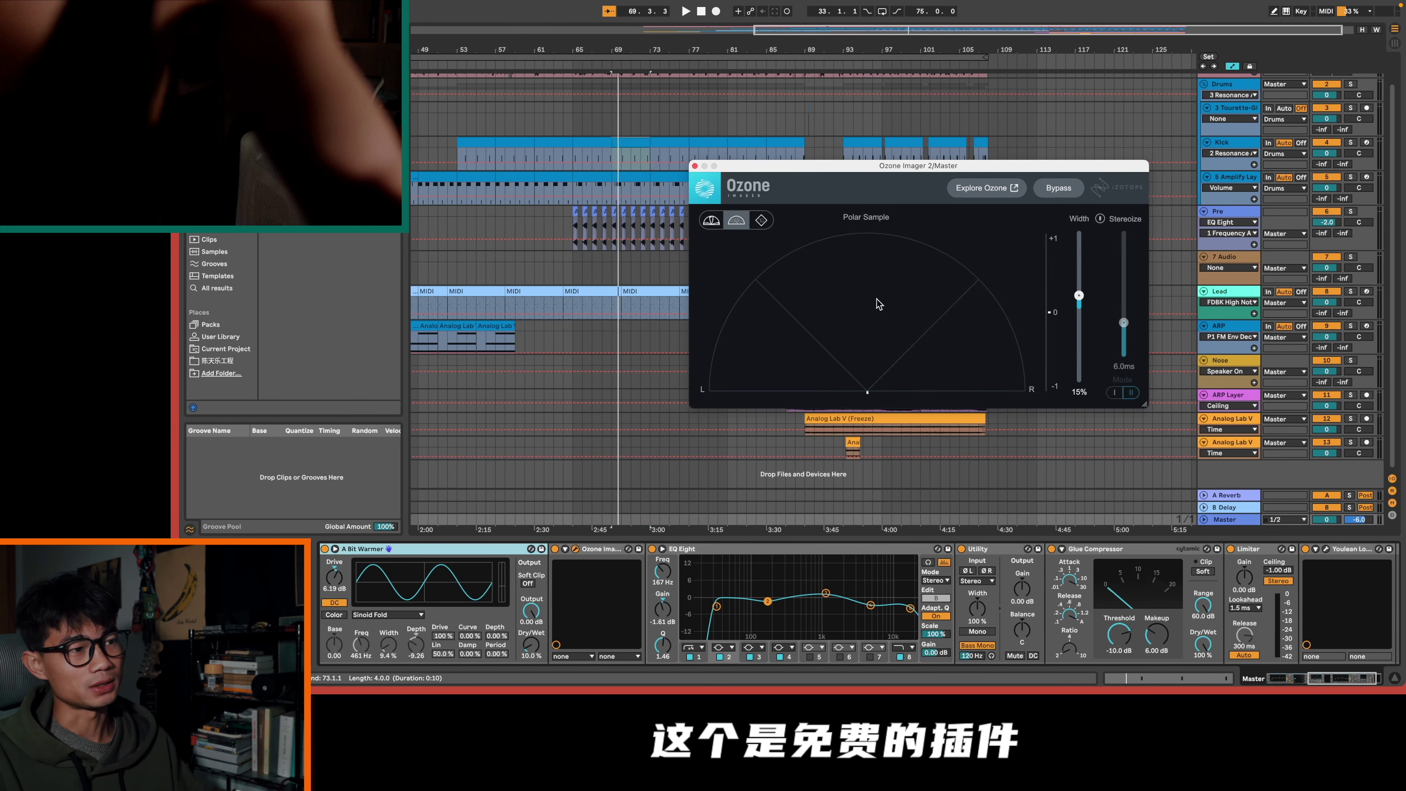
Watch the stereo image in Ozone Imager 2 during playback, close it, and open Youlean Loudness Meter 2
key(space)
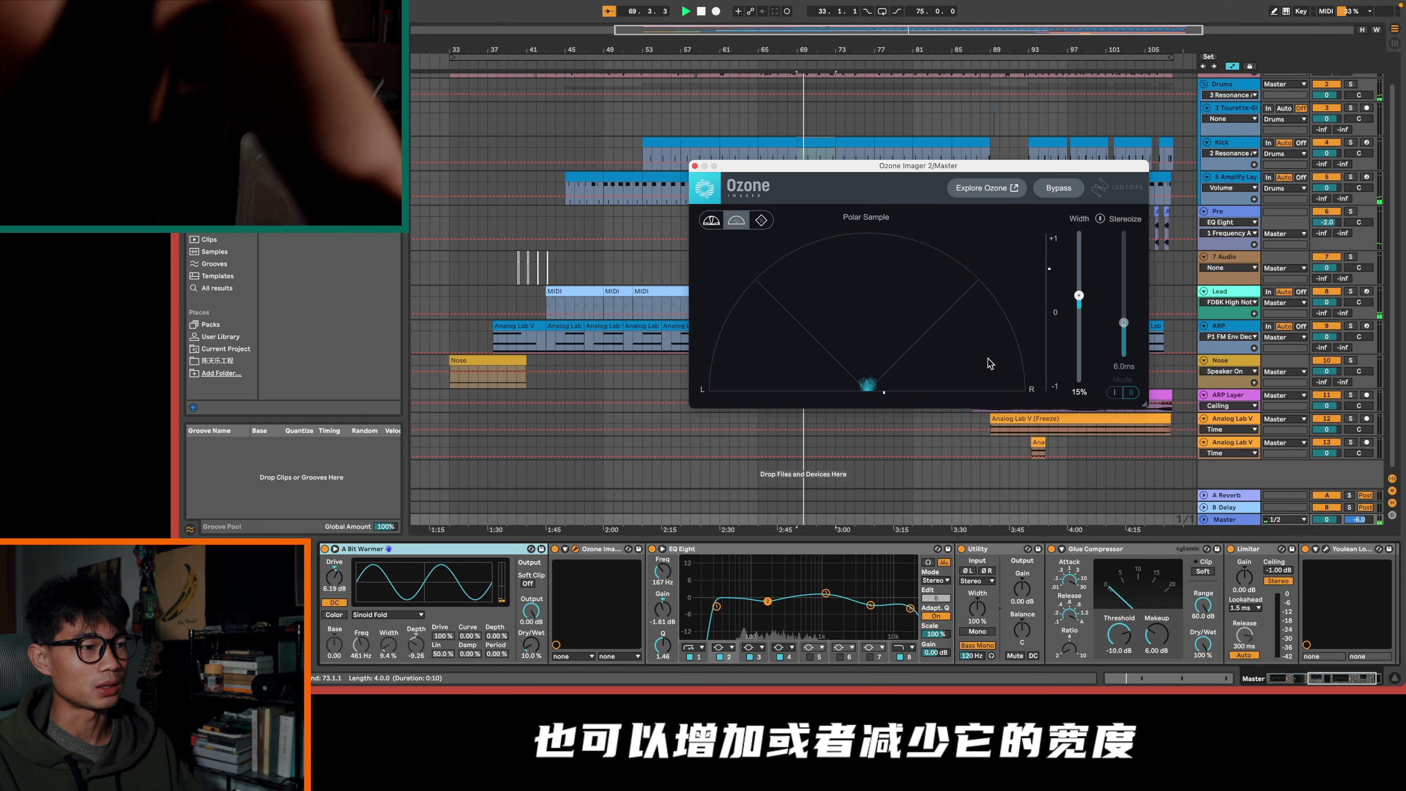
click(695, 165)
click(1248, 550)
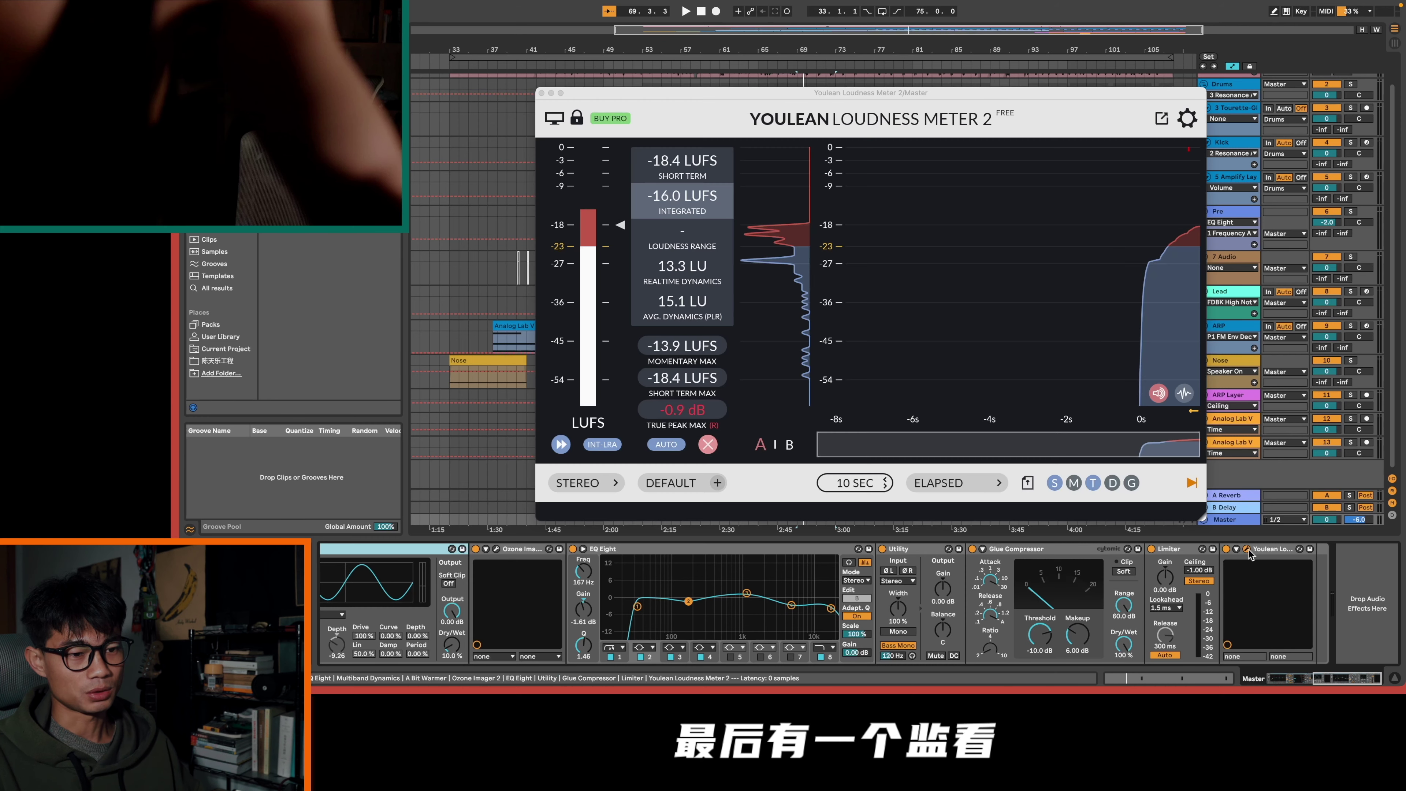